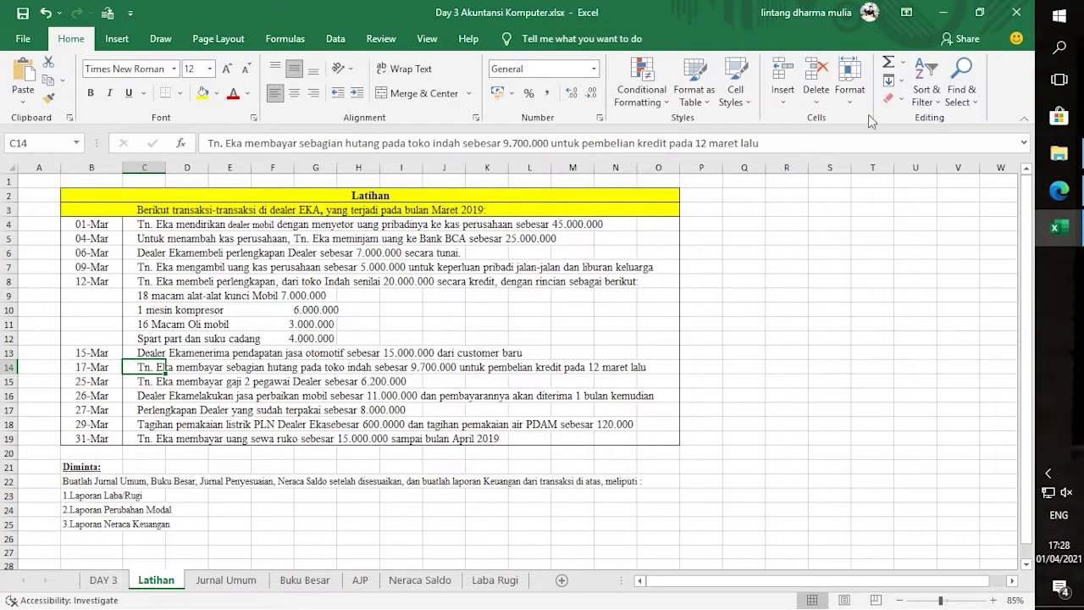
Compare the early March transactions on the Latihan sheet, starting from 1 March, with their debit and credit entries on Jurnal Umum
click(838, 309)
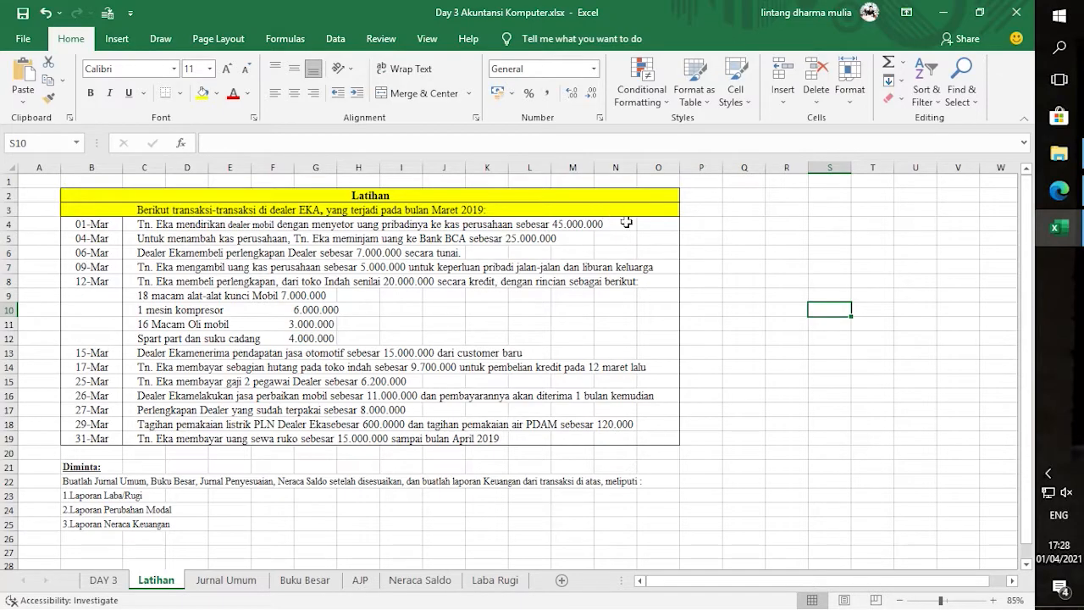
click(226, 580)
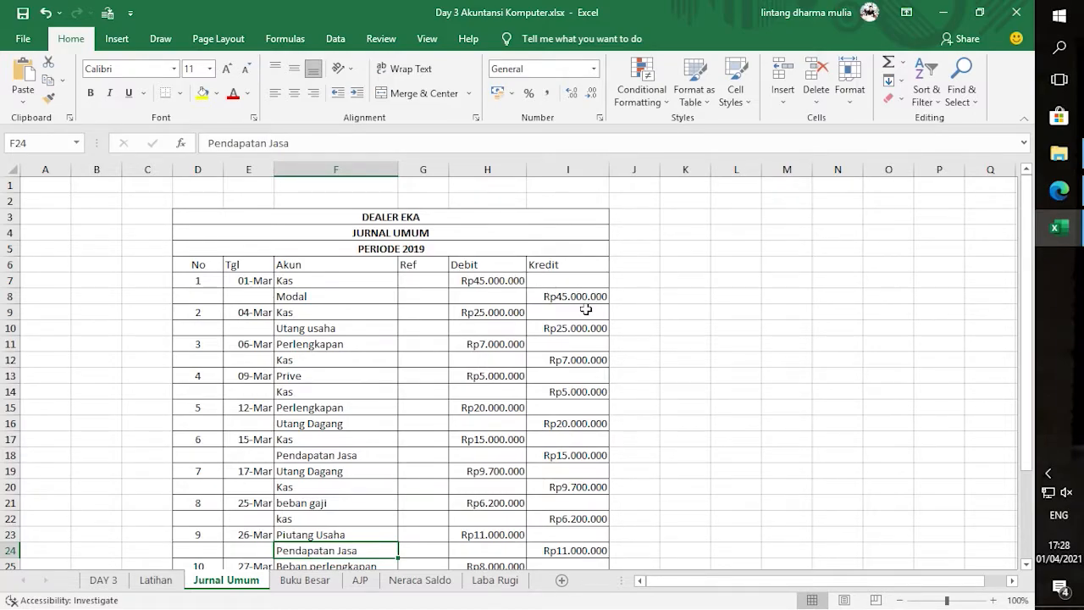
scroll(495, 311, down, 1)
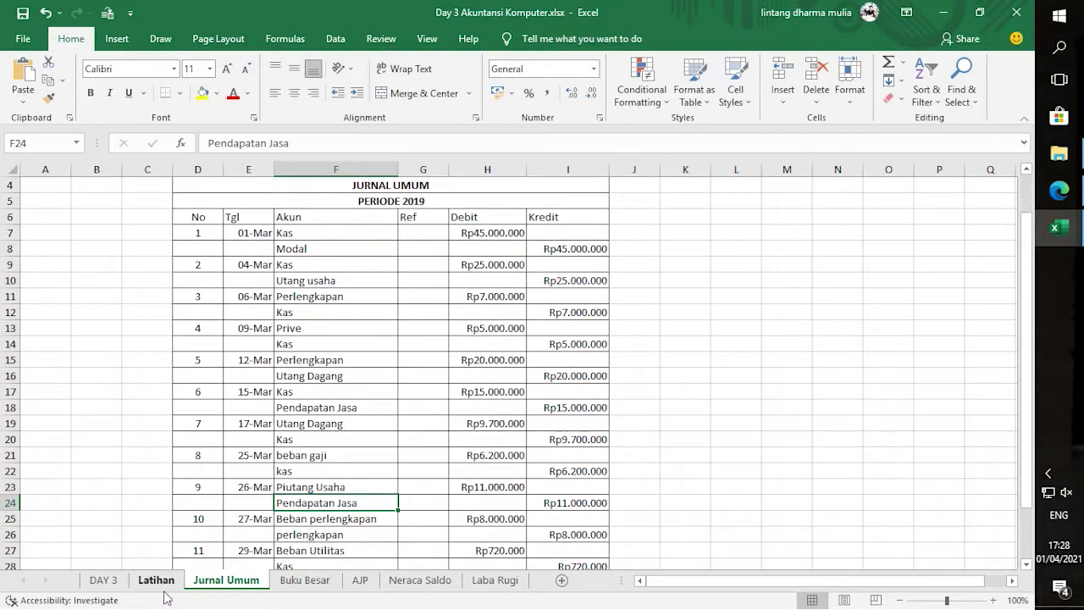
click(167, 584)
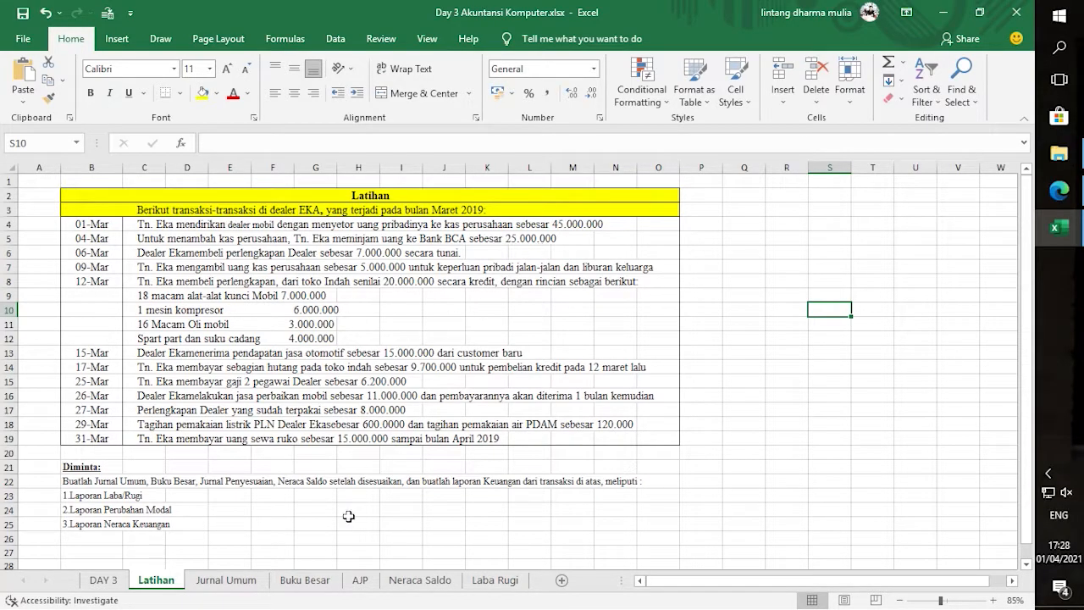
click(245, 578)
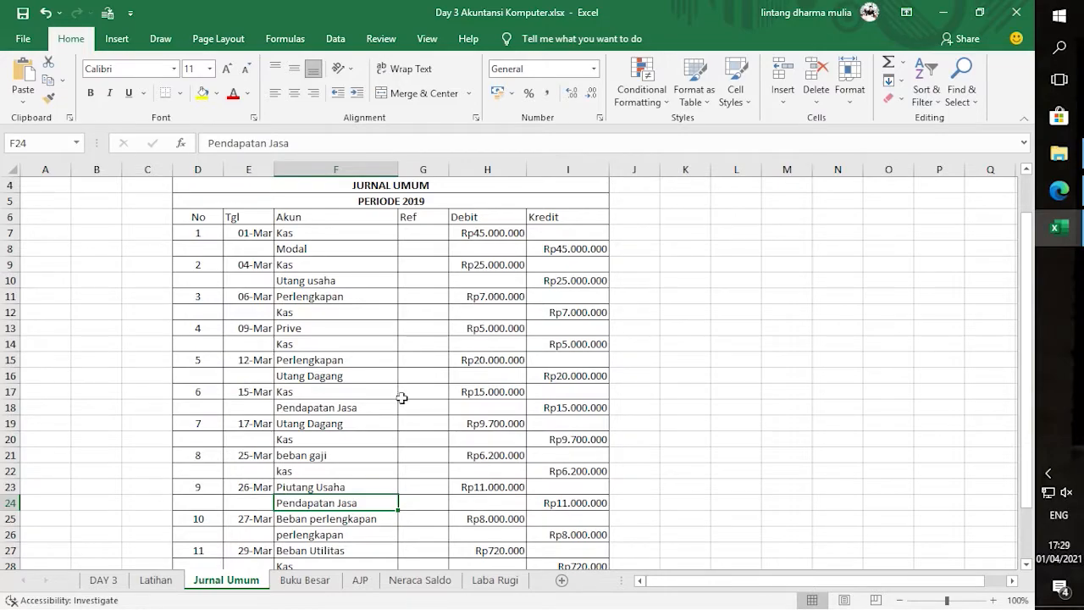
click(159, 582)
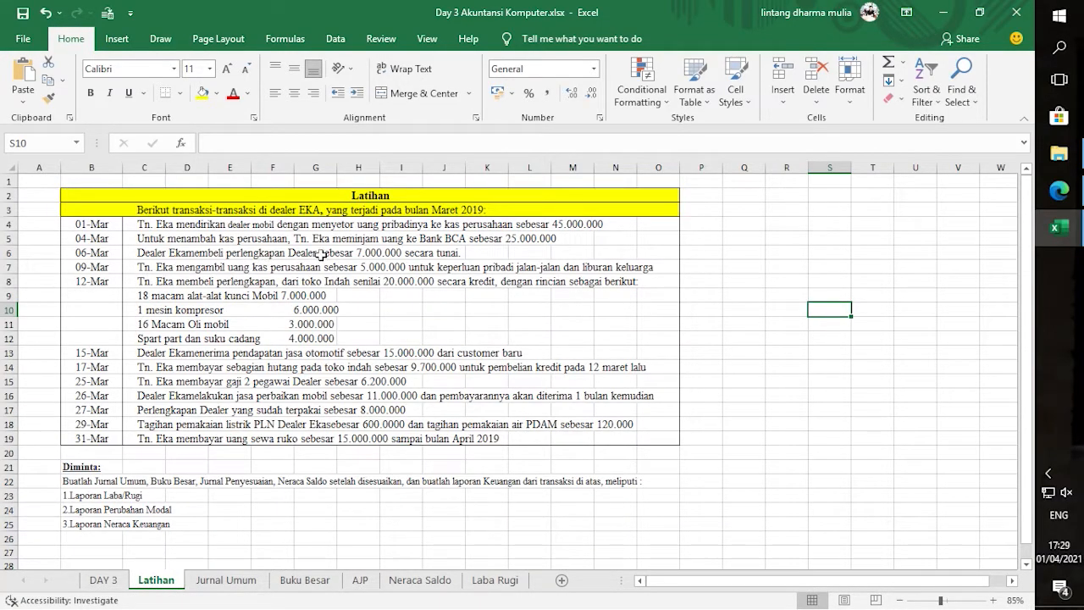
click(226, 580)
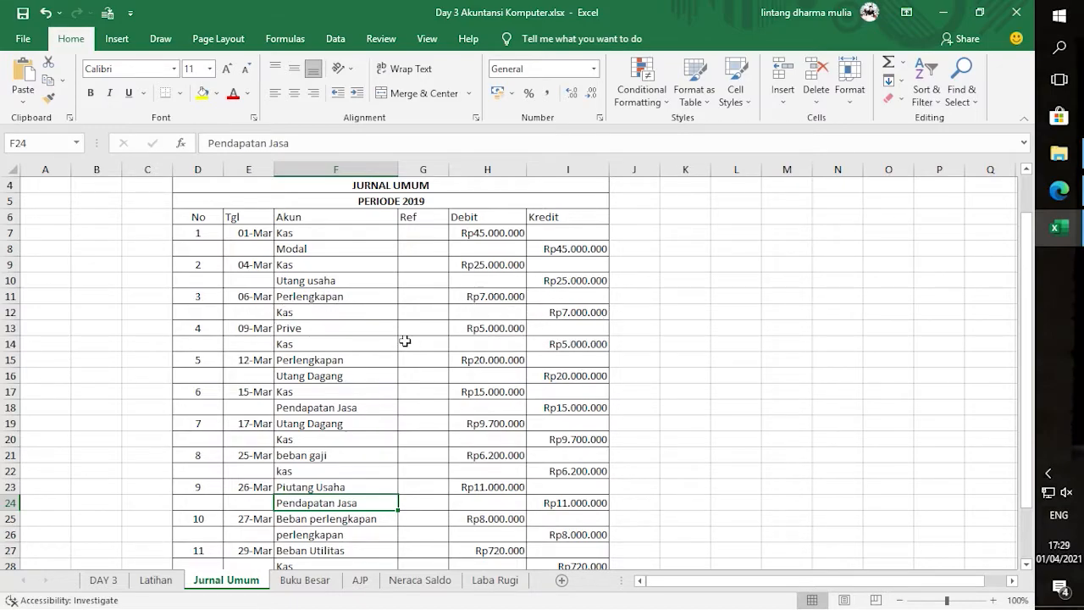
click(156, 580)
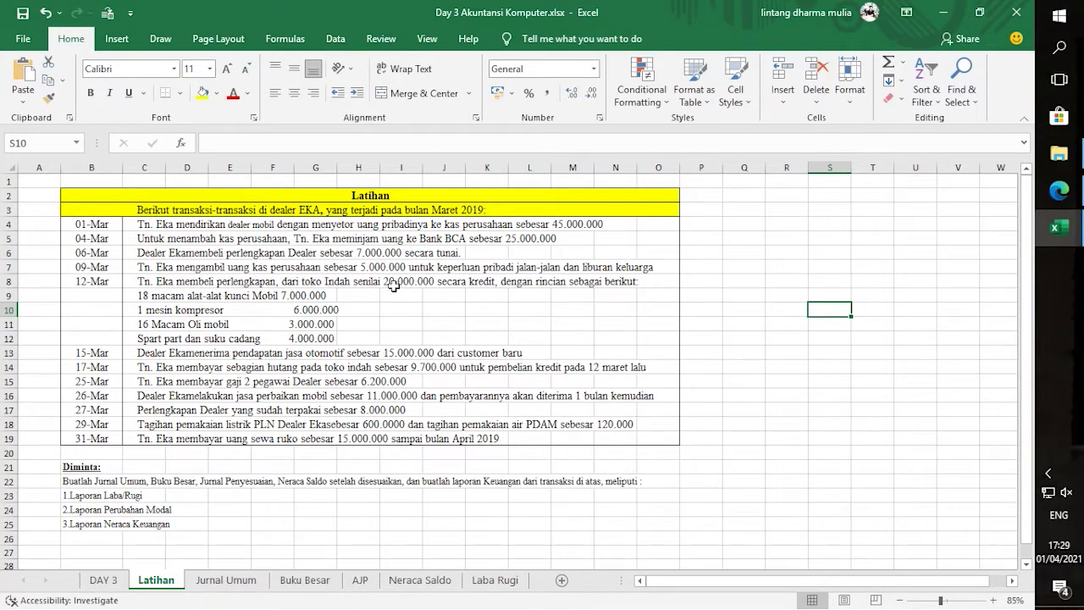
click(226, 580)
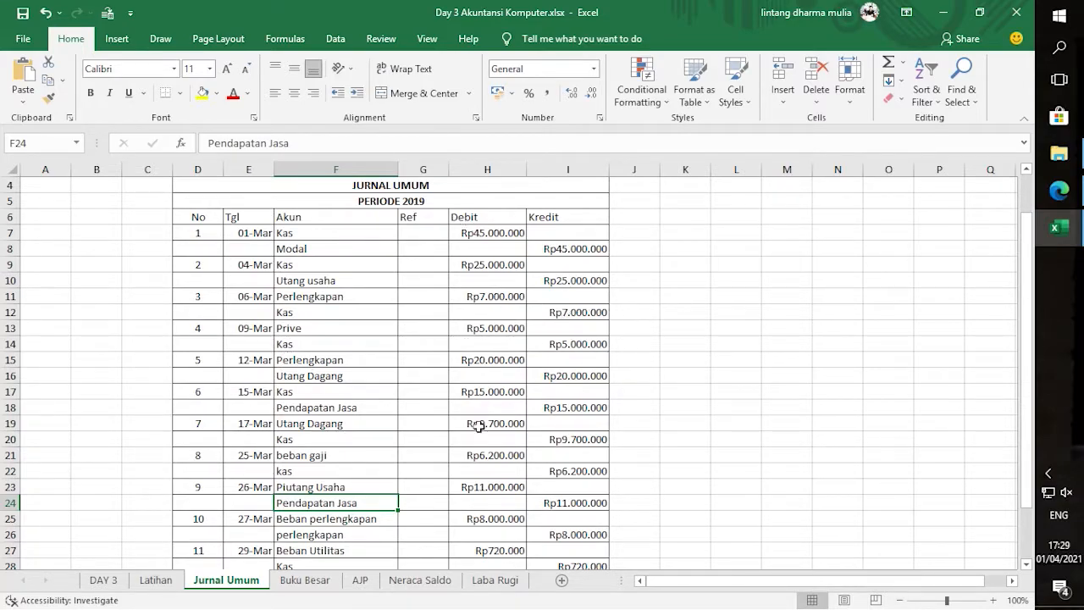
scroll(367, 345, down, 1)
scroll(367, 344, down, 1)
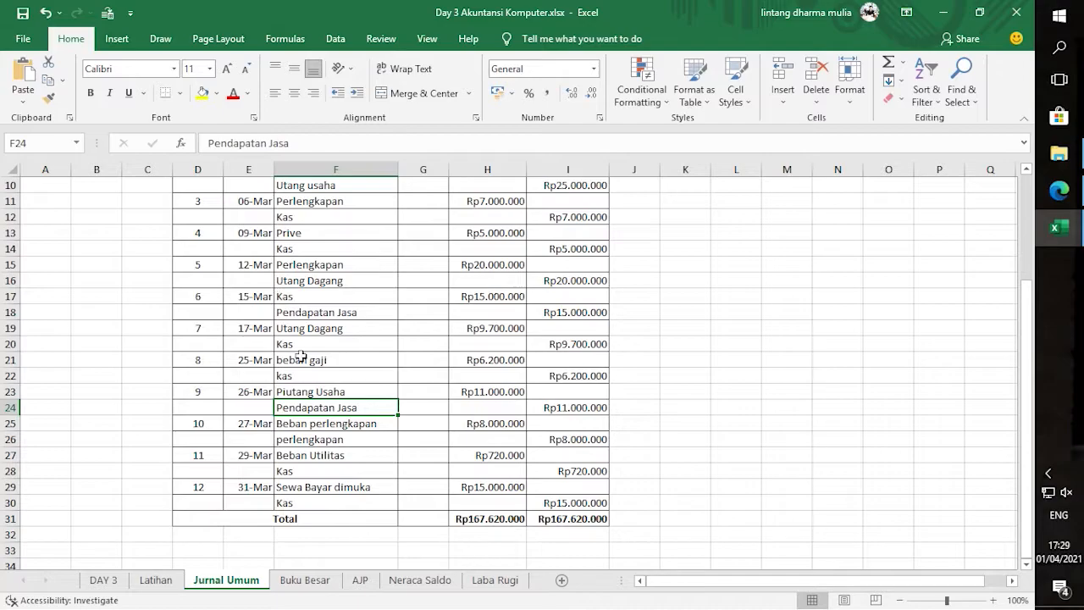
Check the mid-March transactions through the 25 March salary payment on Latihan against their Jurnal Umum entries
click(156, 580)
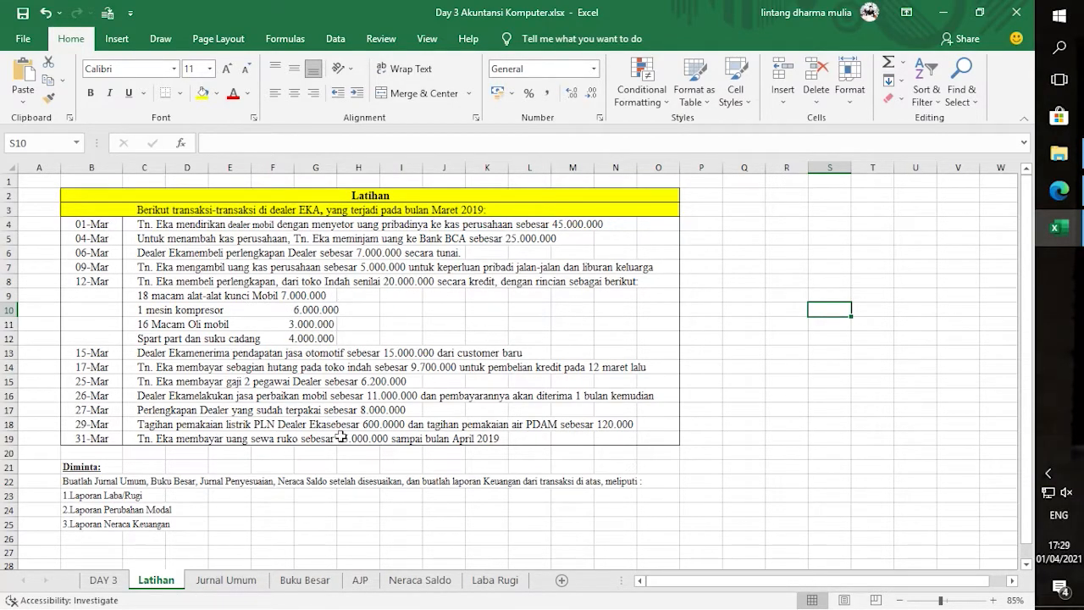
click(226, 579)
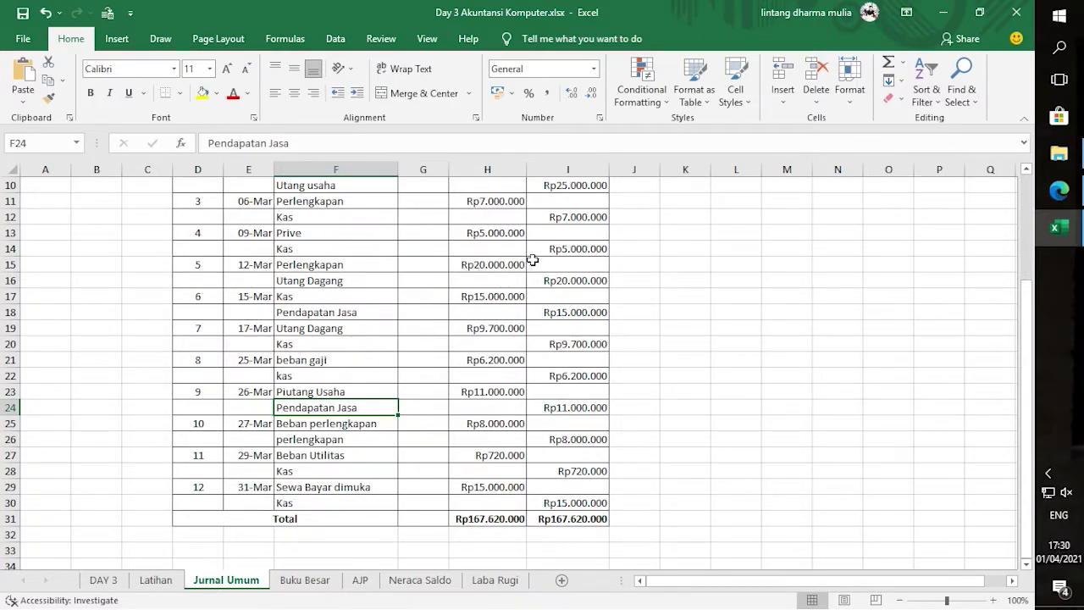
click(156, 580)
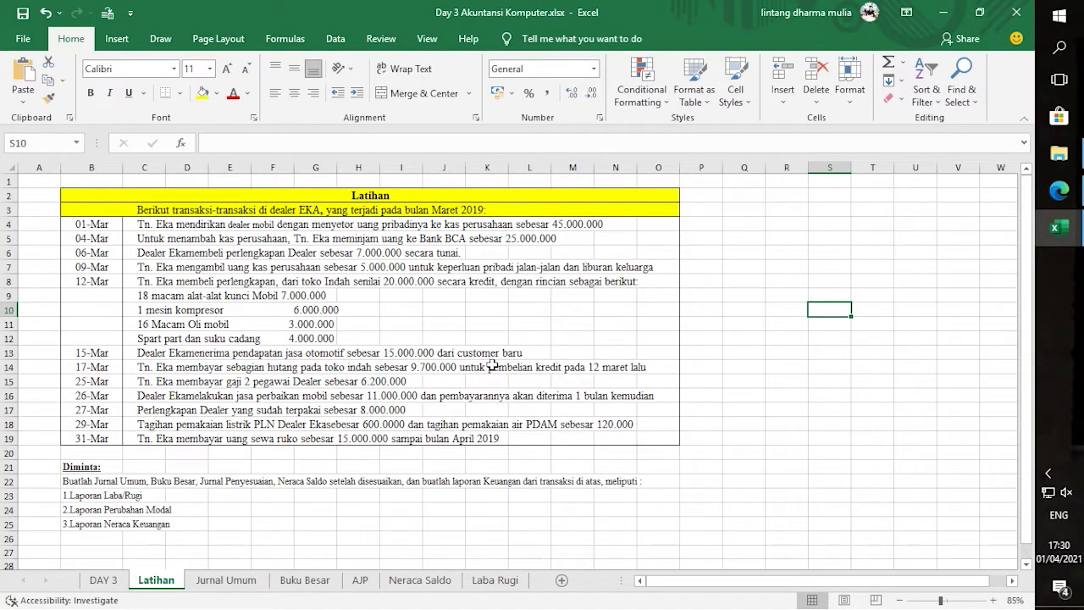
click(238, 581)
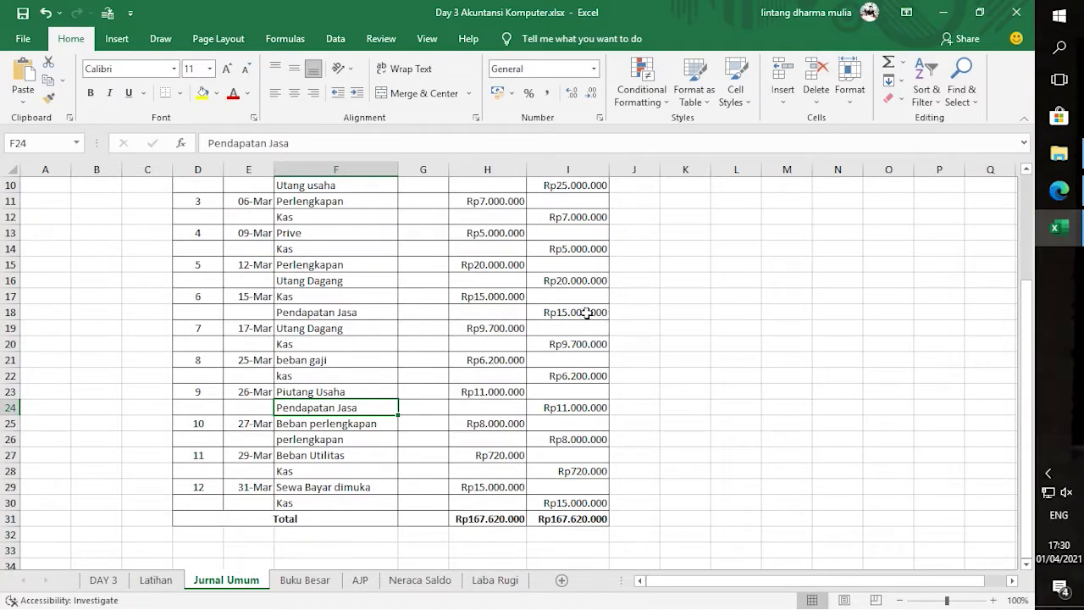
click(156, 581)
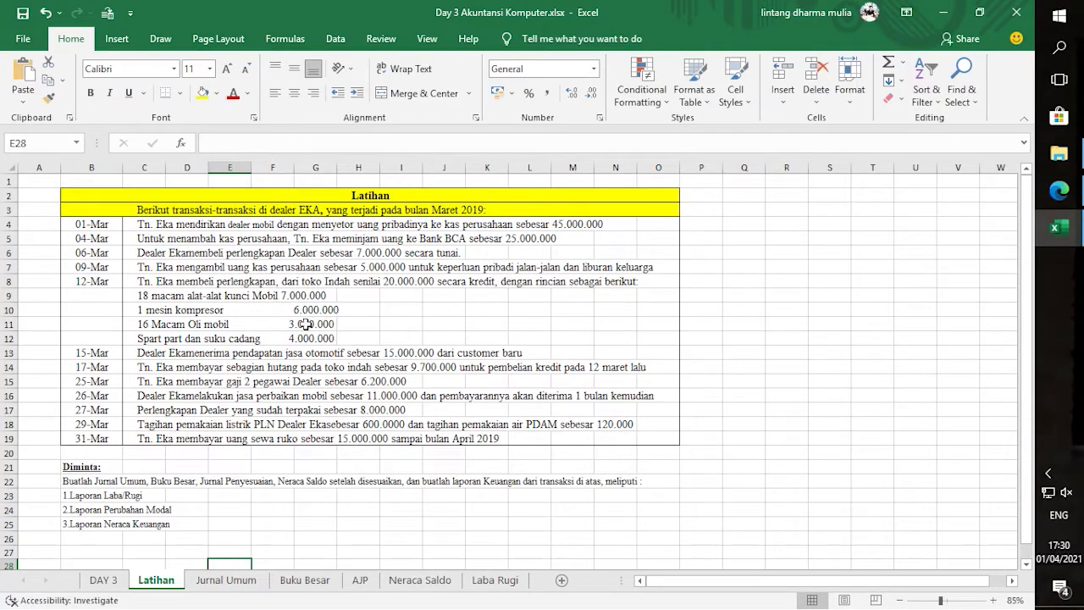
click(227, 580)
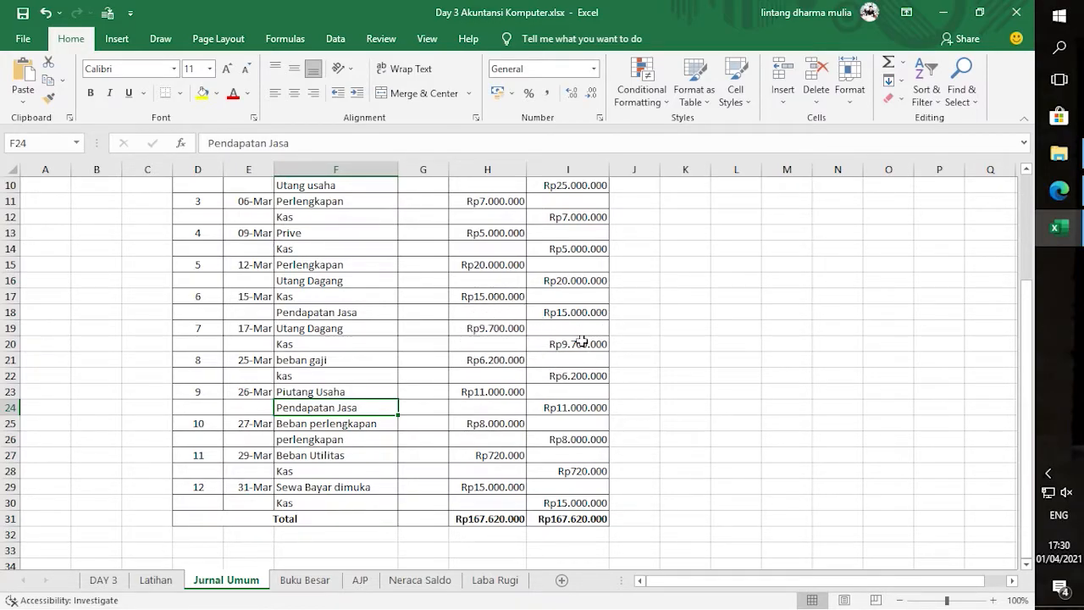
click(166, 580)
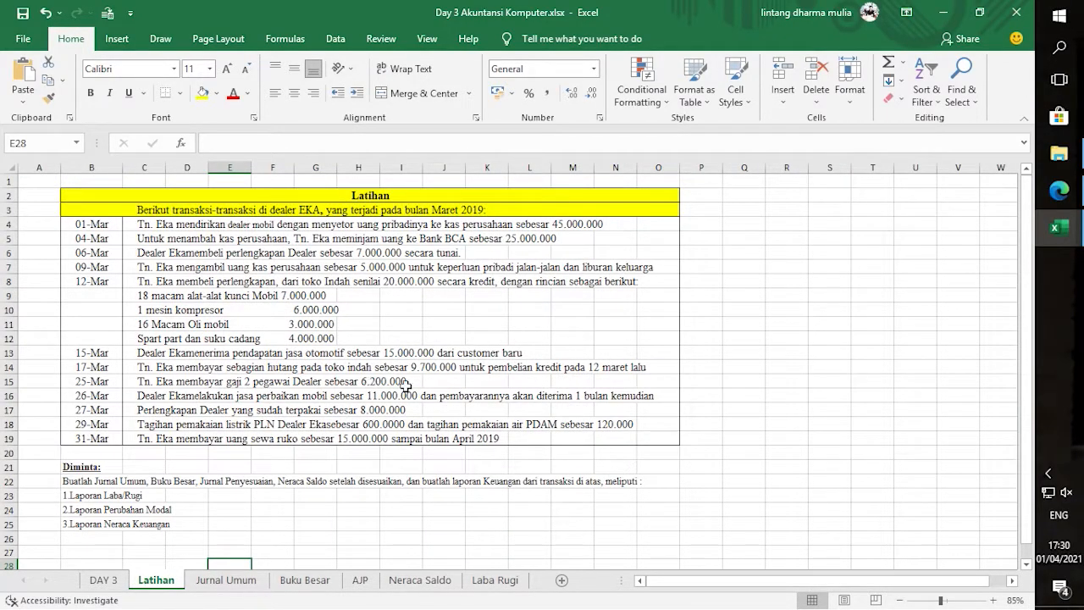
click(226, 580)
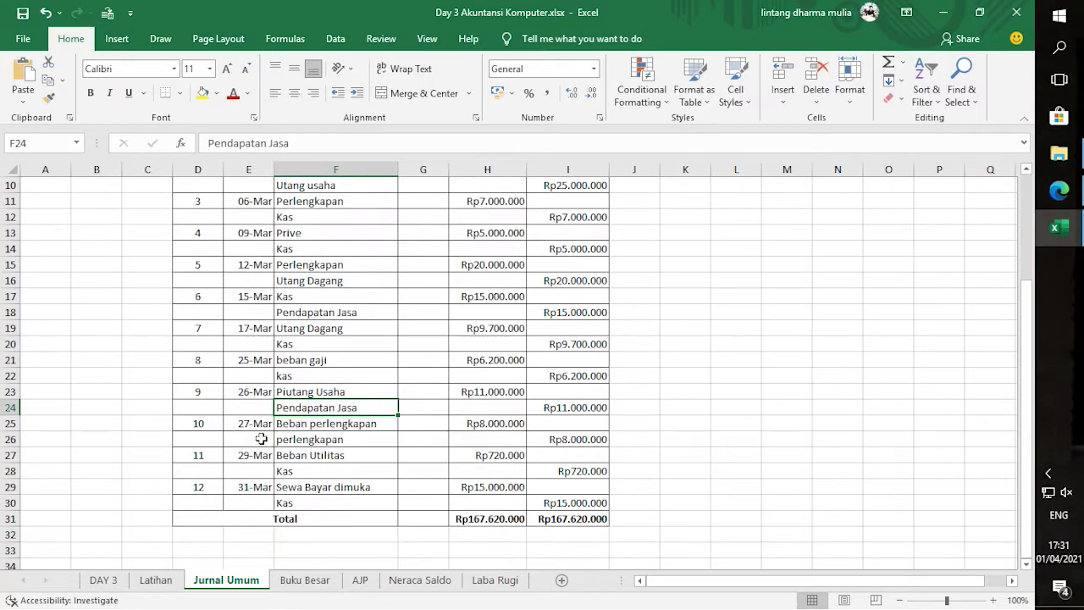
Compare the 26 to 29 March transactions on Latihan with the receivable, supplies expense and utilities entries on Jurnal Umum
click(156, 580)
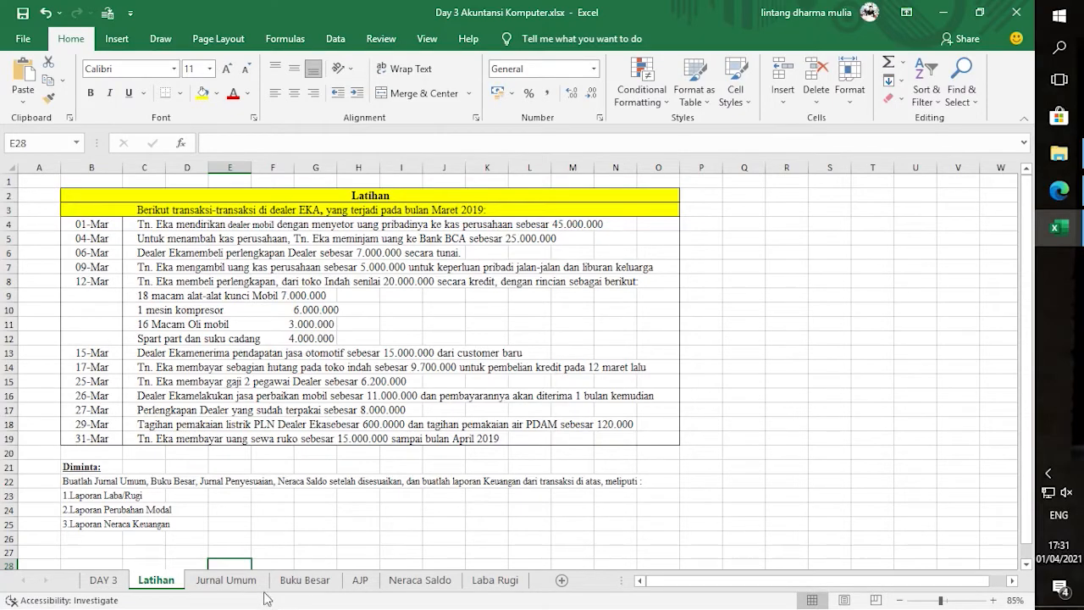
click(233, 580)
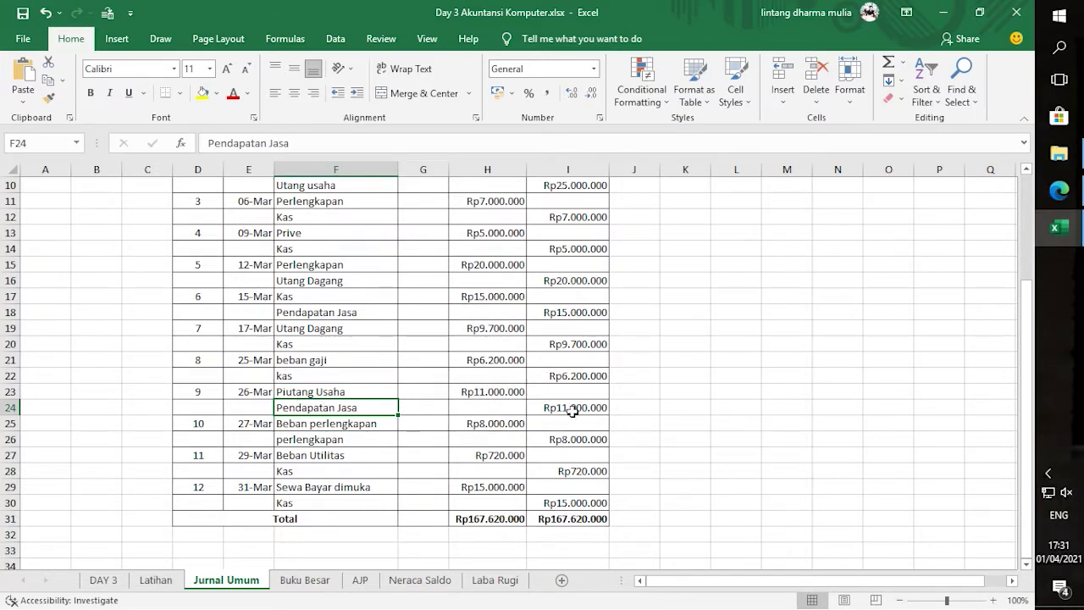
click(348, 425)
click(156, 580)
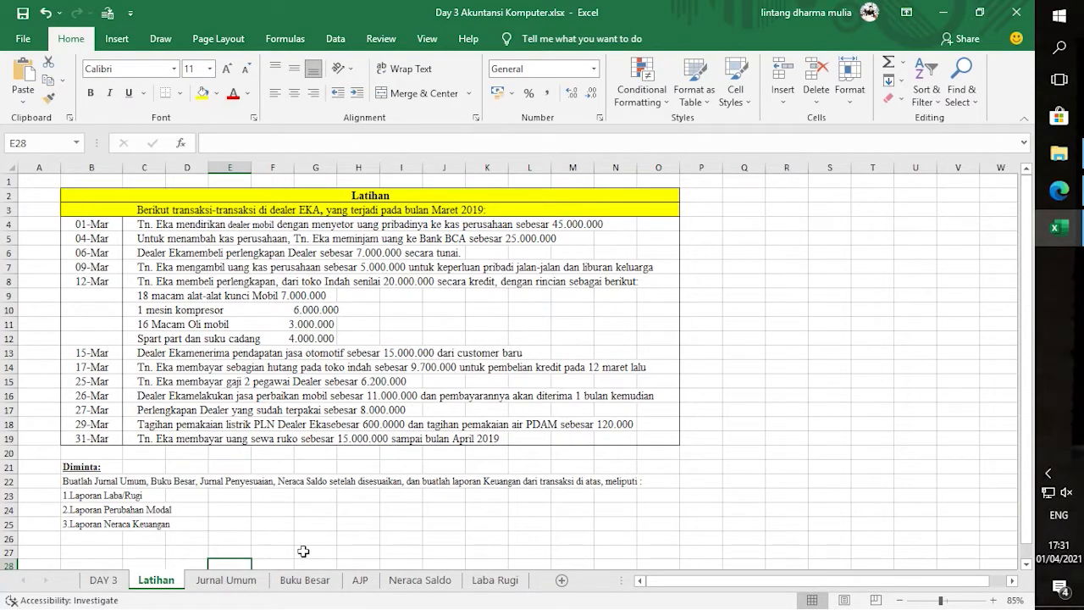
click(233, 580)
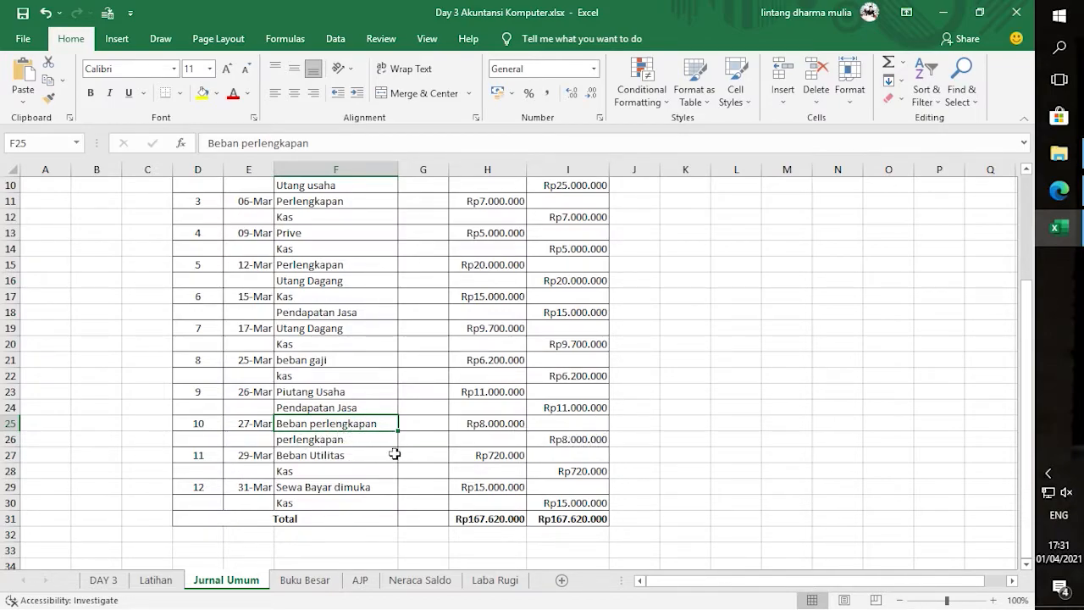
click(166, 580)
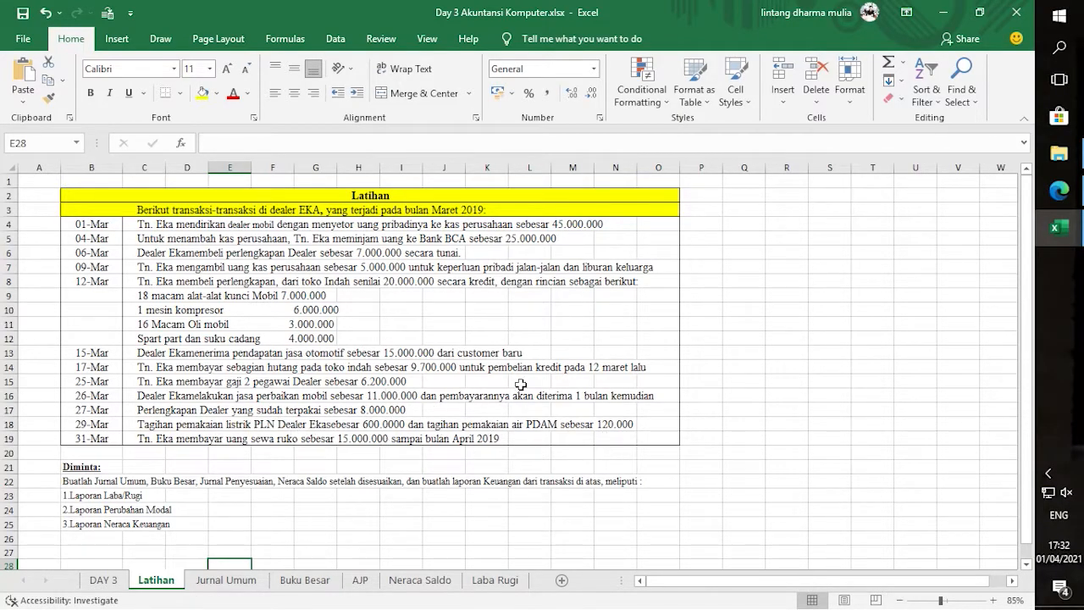
click(226, 579)
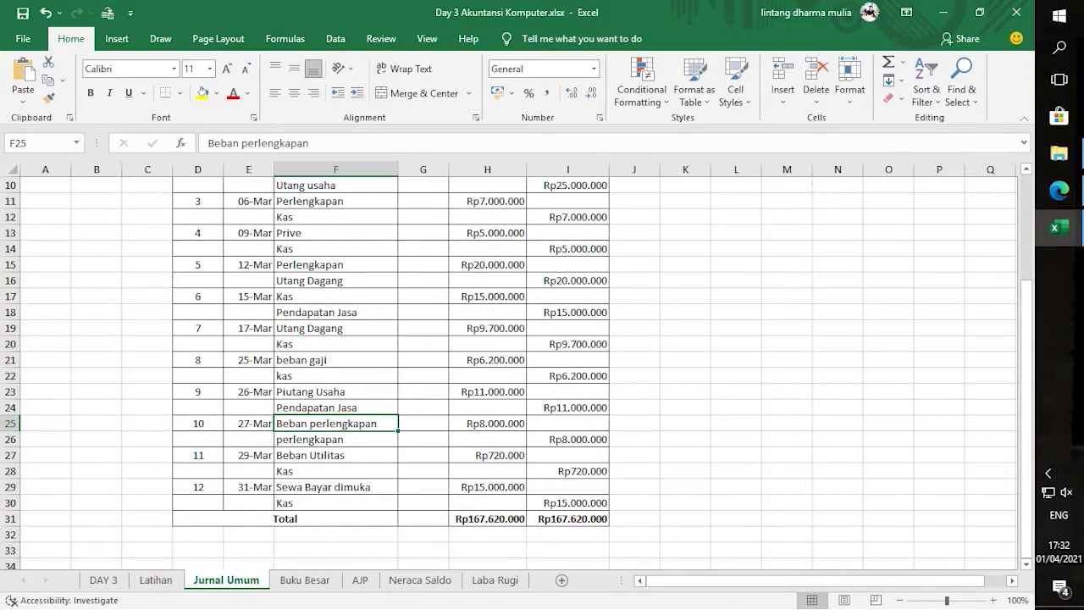
Enable automatic hiding of the Windows taskbar in desktop mode and close the settings window
right_click(1075, 356)
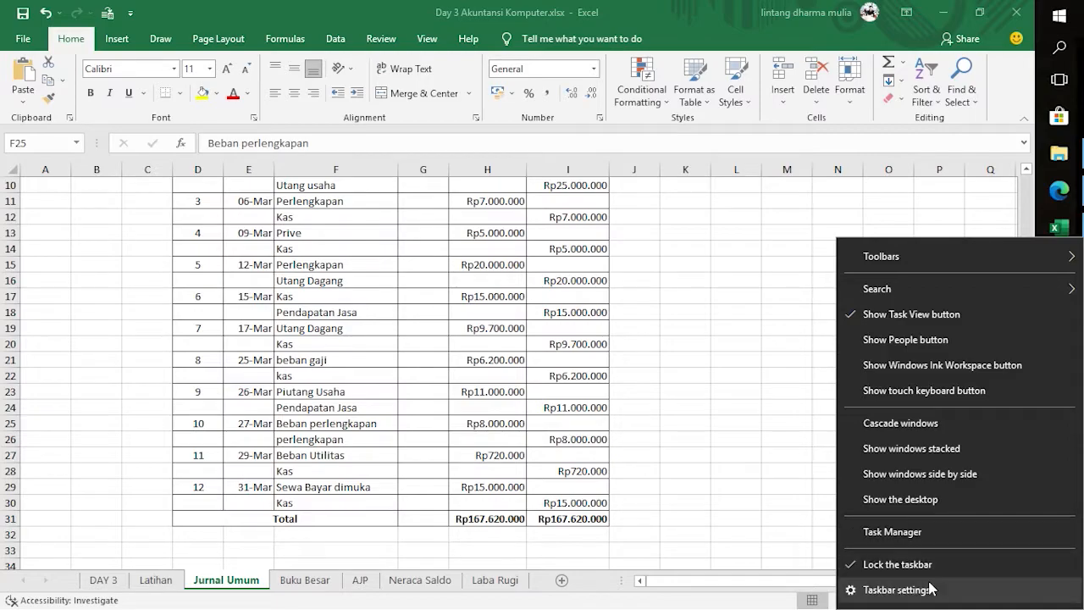
click(863, 587)
click(638, 276)
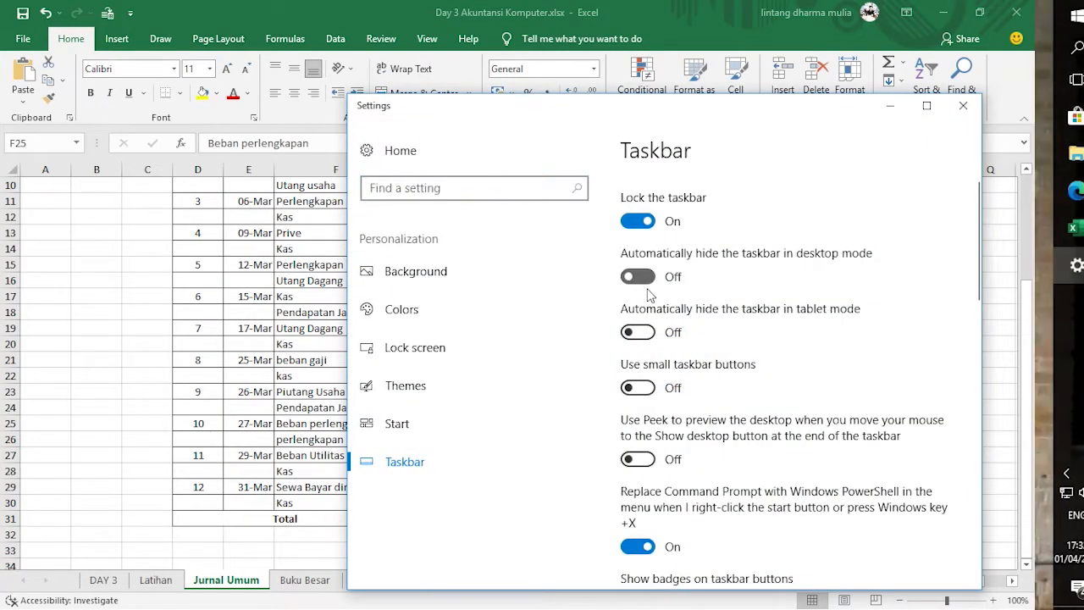
click(963, 105)
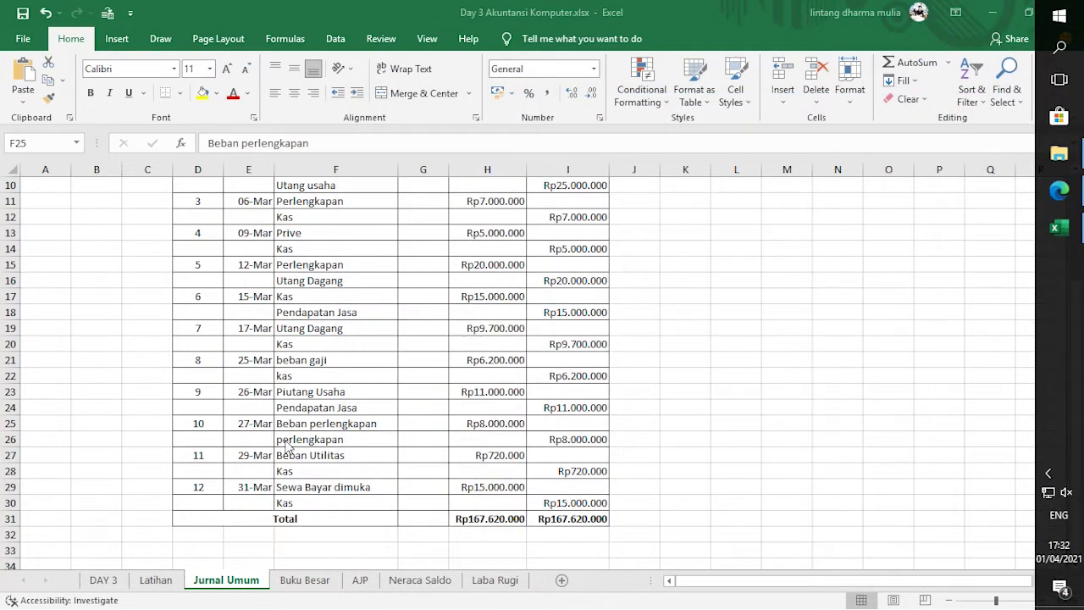
Compare the 31 March rent payment with its journal entry and inspect the SUM formulas behind Jurnal Umum's debit and credit totals
click(174, 584)
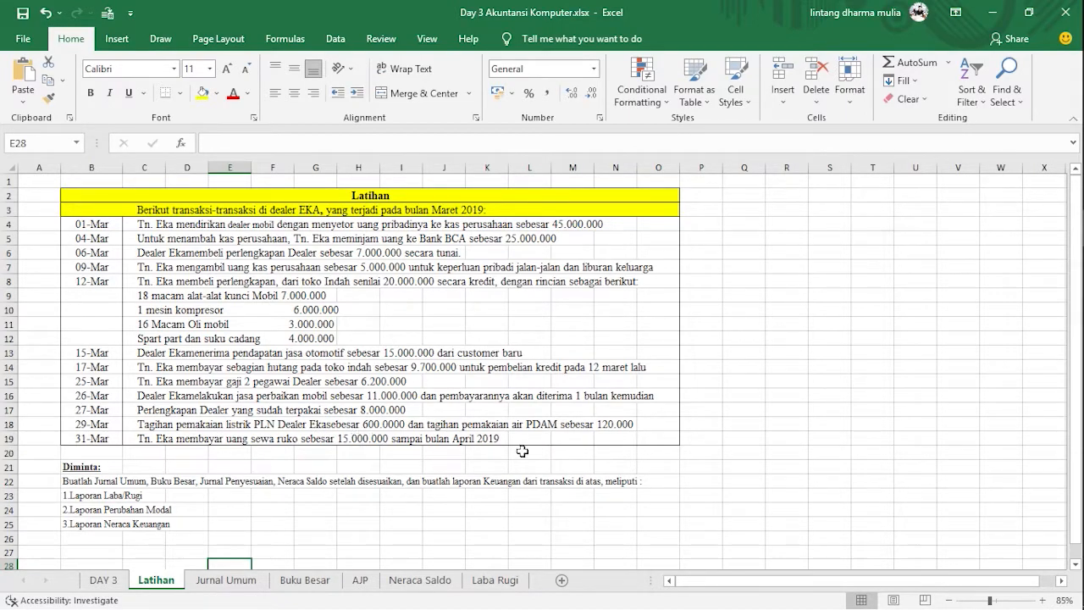
click(204, 580)
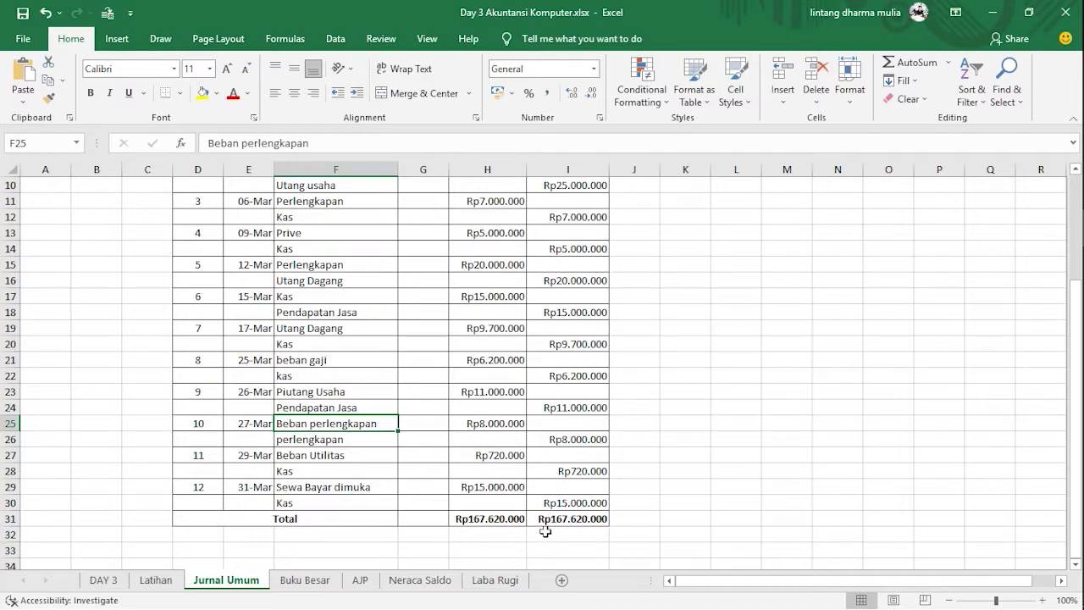
click(516, 525)
scroll(538, 362, up, 3)
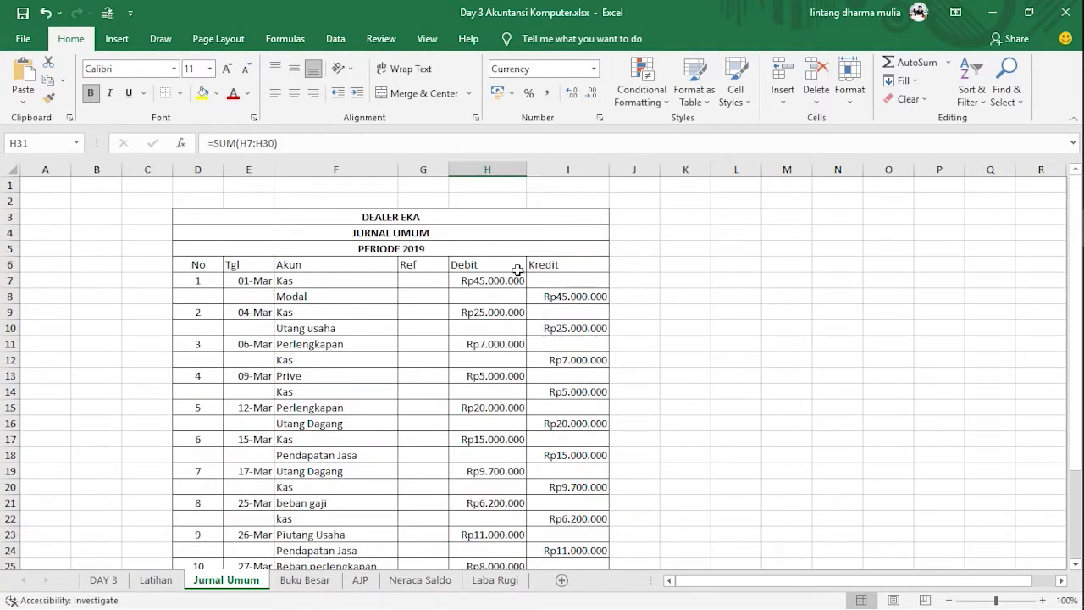
scroll(415, 205, down, 1)
scroll(449, 254, down, 3)
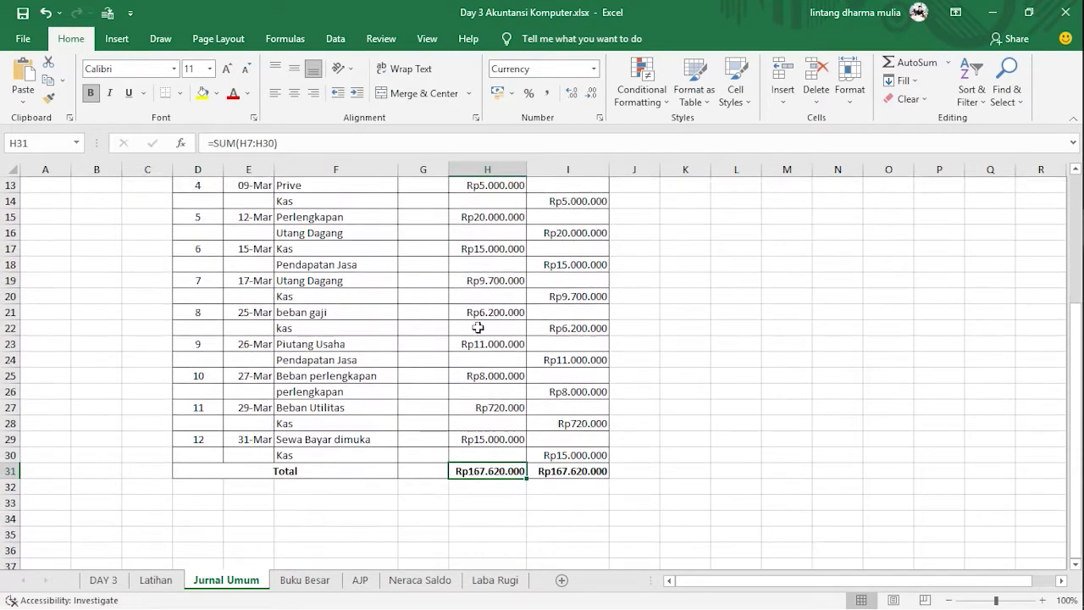
click(272, 143)
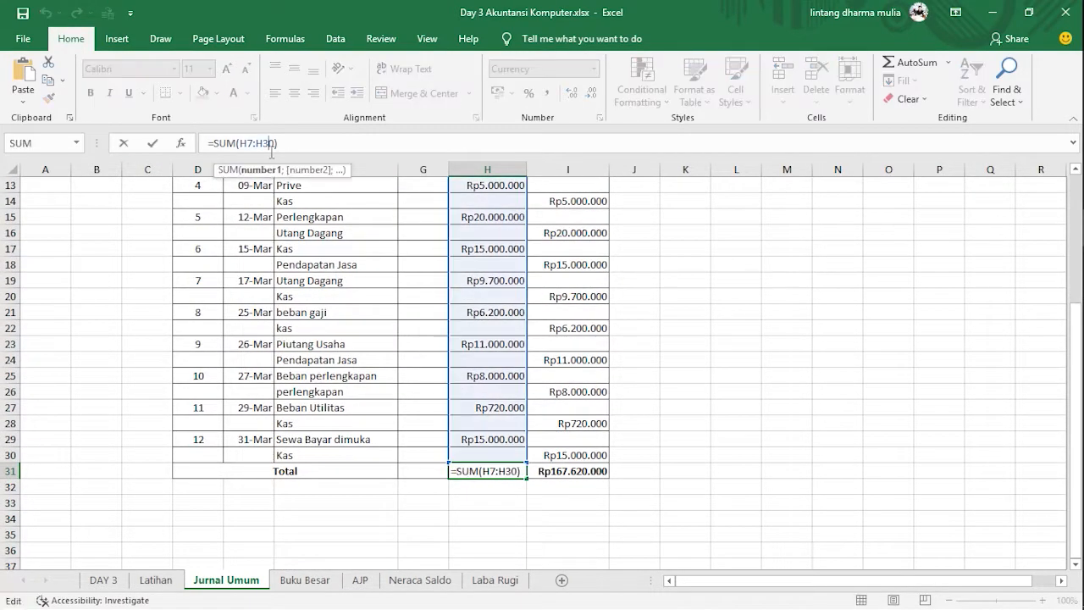
click(750, 357)
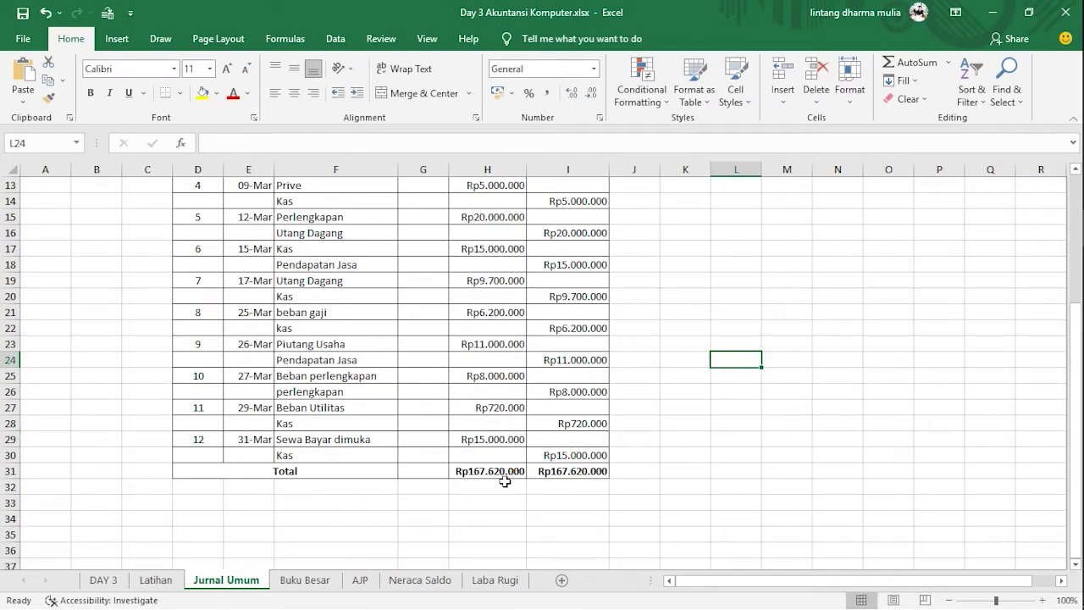
click(555, 471)
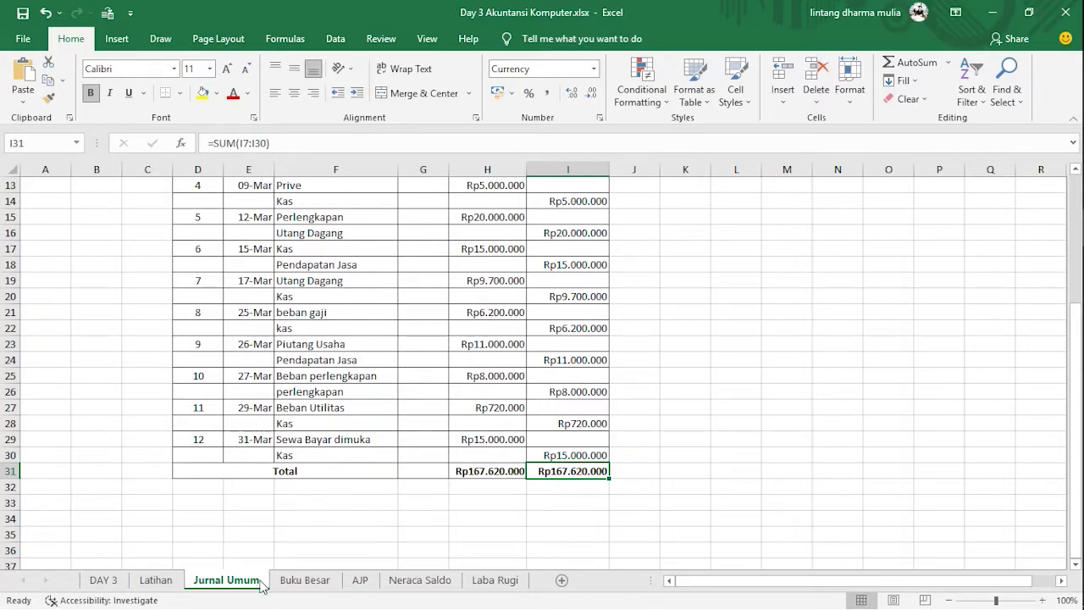
scroll(613, 380, up, 3)
scroll(505, 471, down, 4)
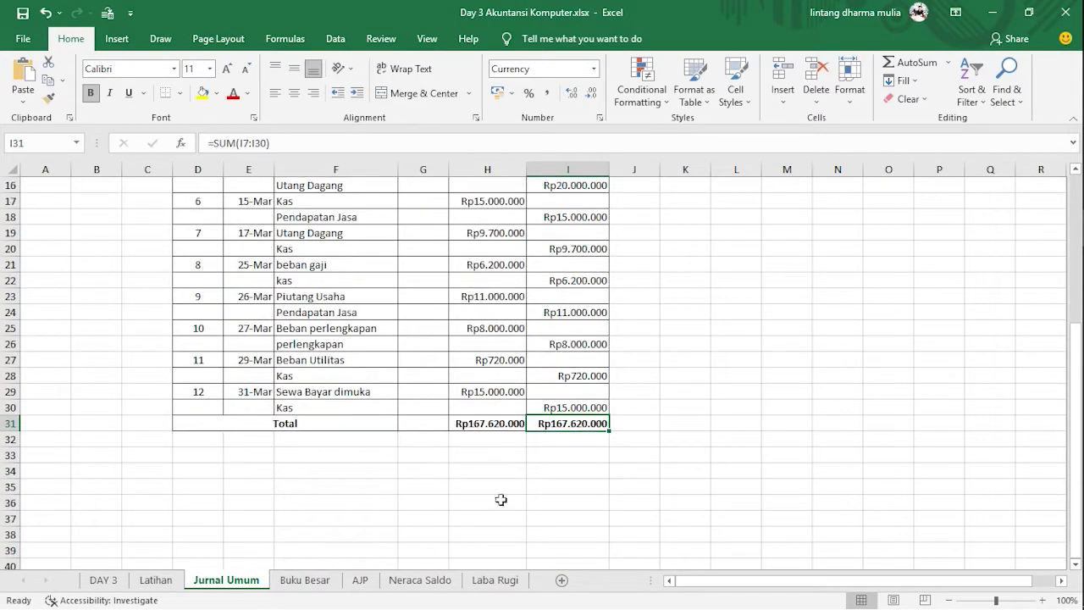
On the Buku Besar sheet, change the period in the ledger title to Maret 2019
click(306, 580)
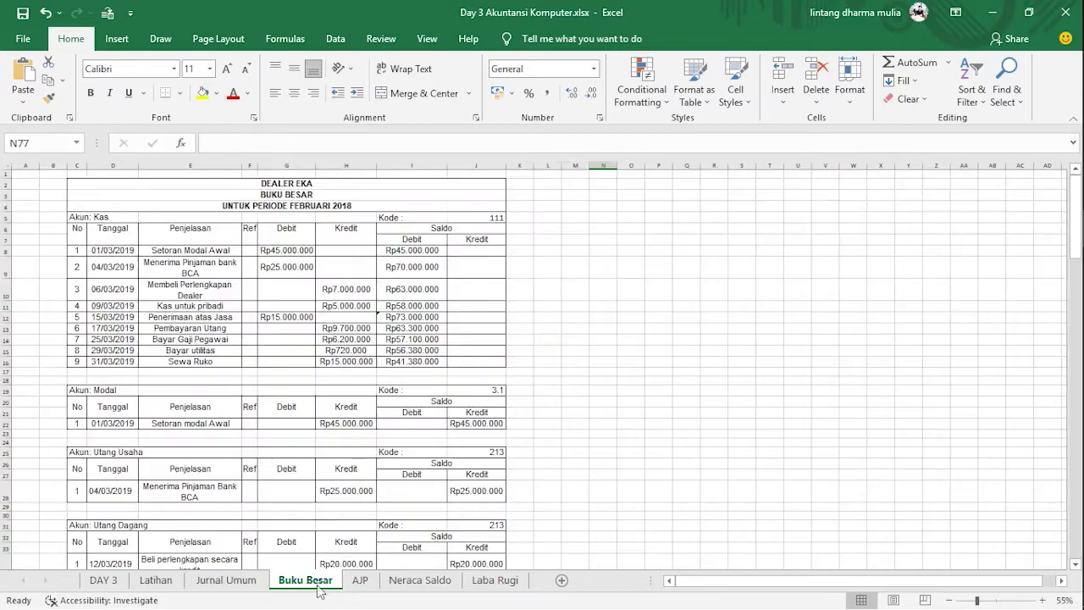
click(313, 209)
drag(341, 142, 289, 140)
text(Maret)
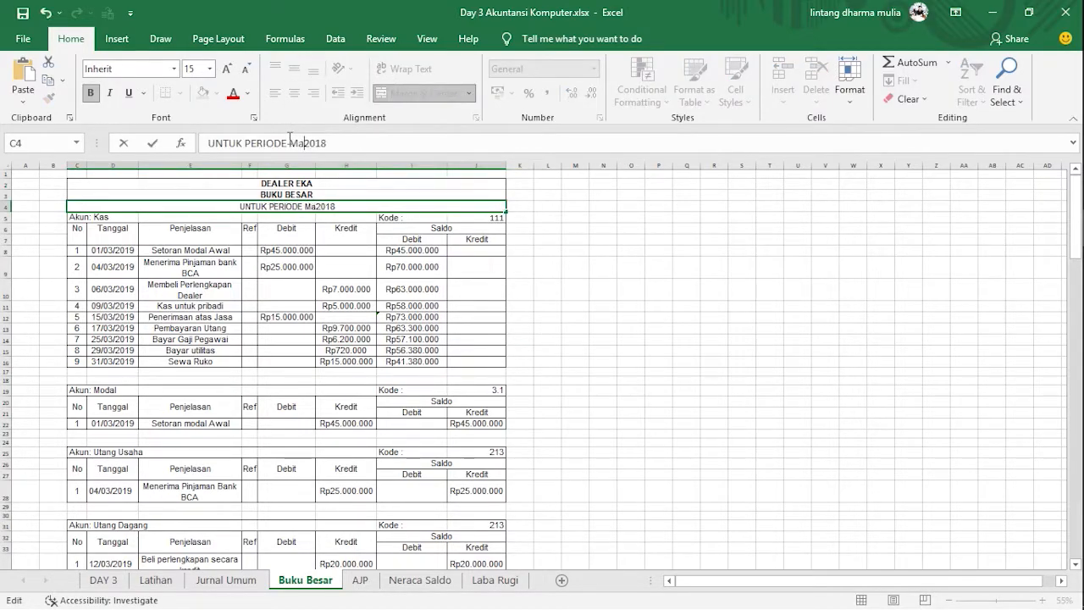
key(BackSpace)
text(9)
key(Return)
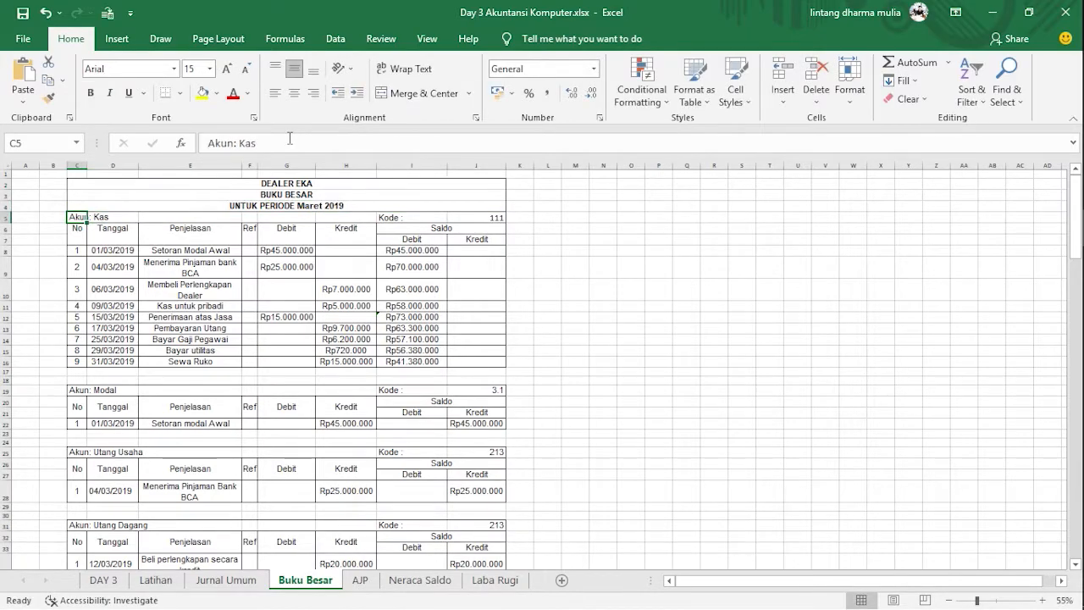
Compare the 1 and 4 March entries of the Kas account on Buku Besar with the cash entries on Jurnal Umum
click(124, 269)
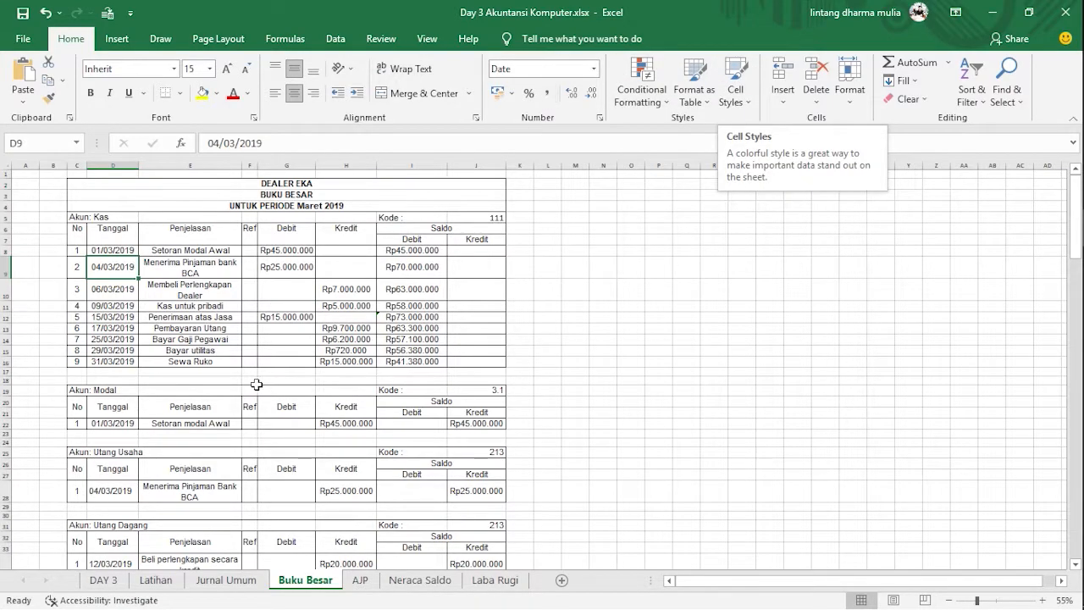
click(335, 348)
click(457, 288)
click(555, 306)
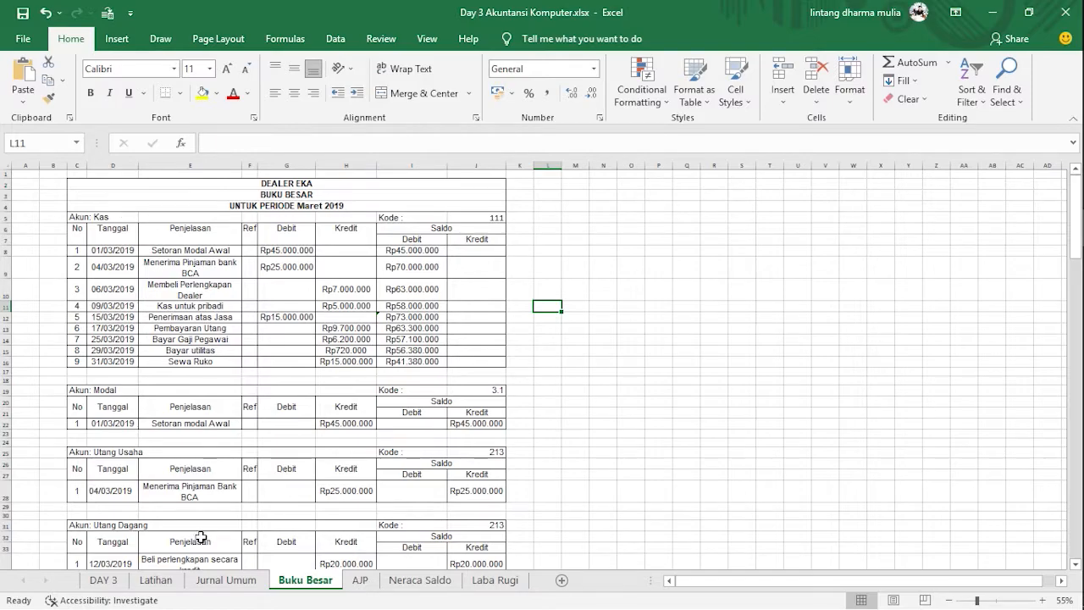
click(222, 579)
scroll(448, 371, up, 10)
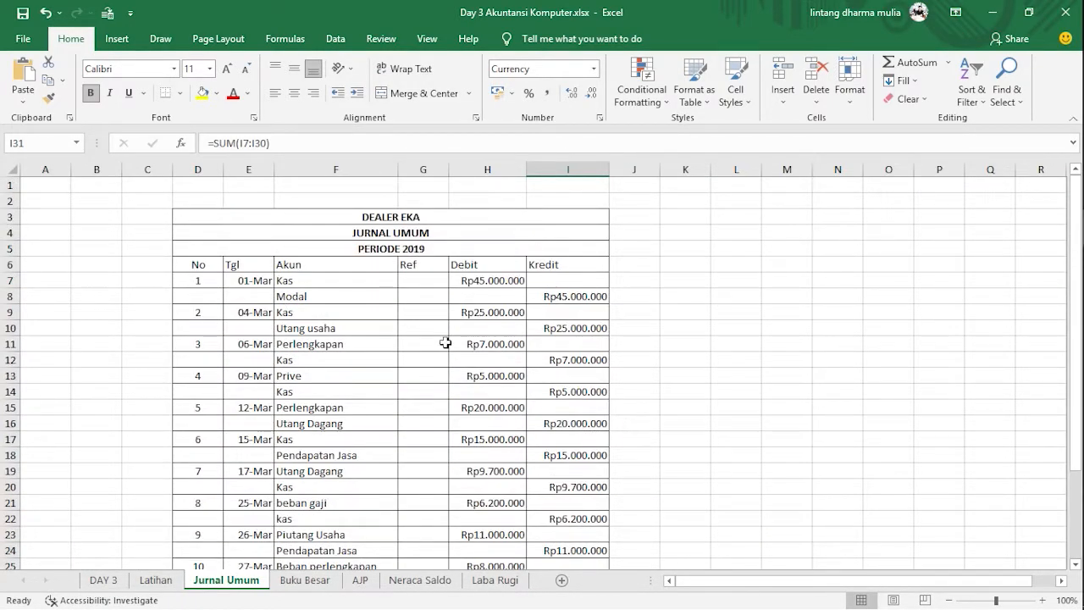
click(315, 580)
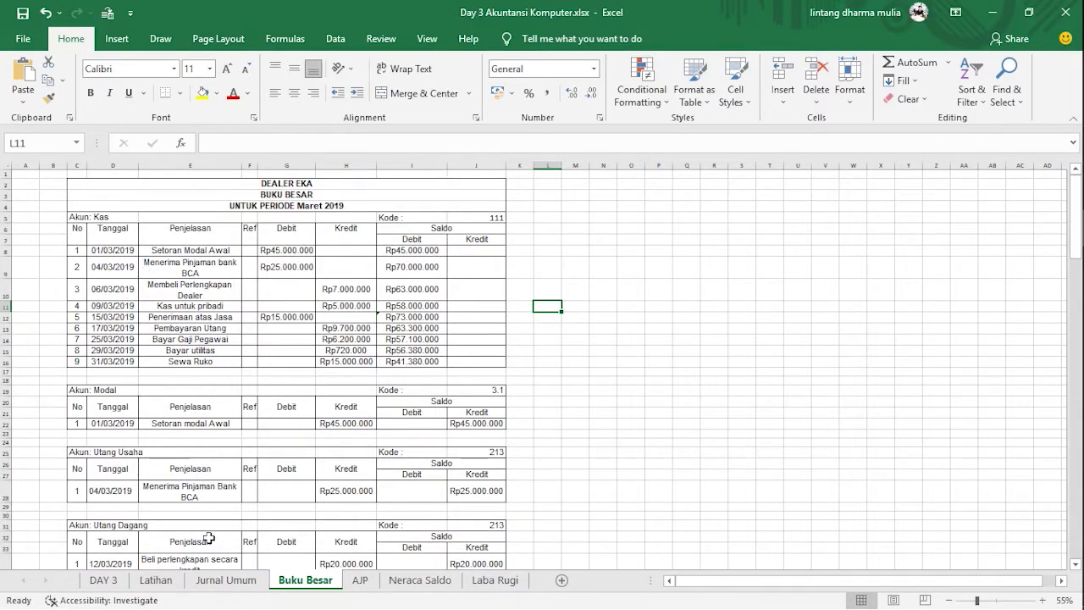
click(207, 581)
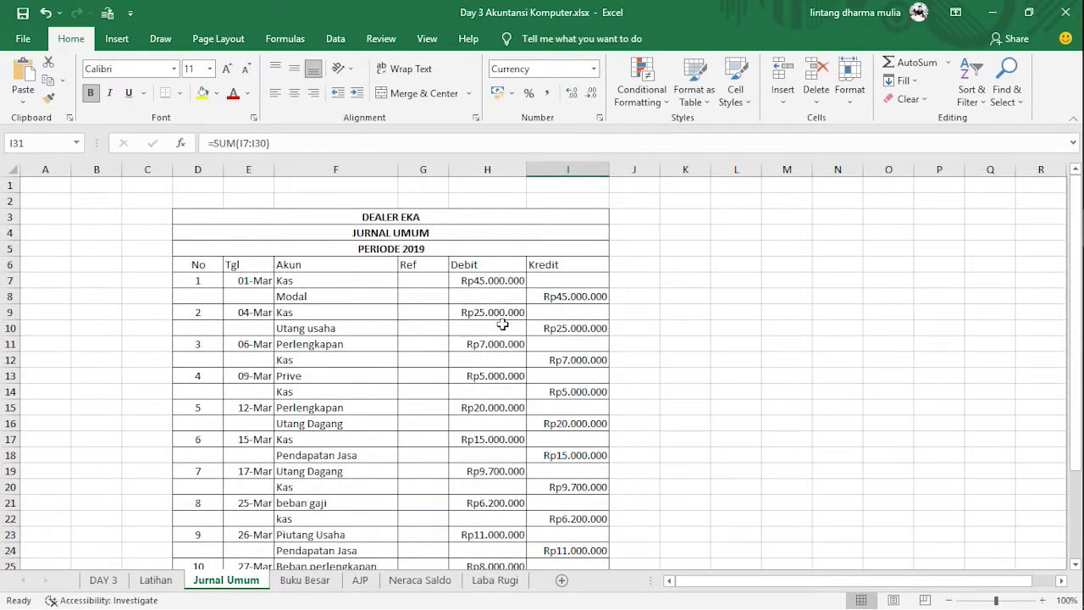
click(304, 581)
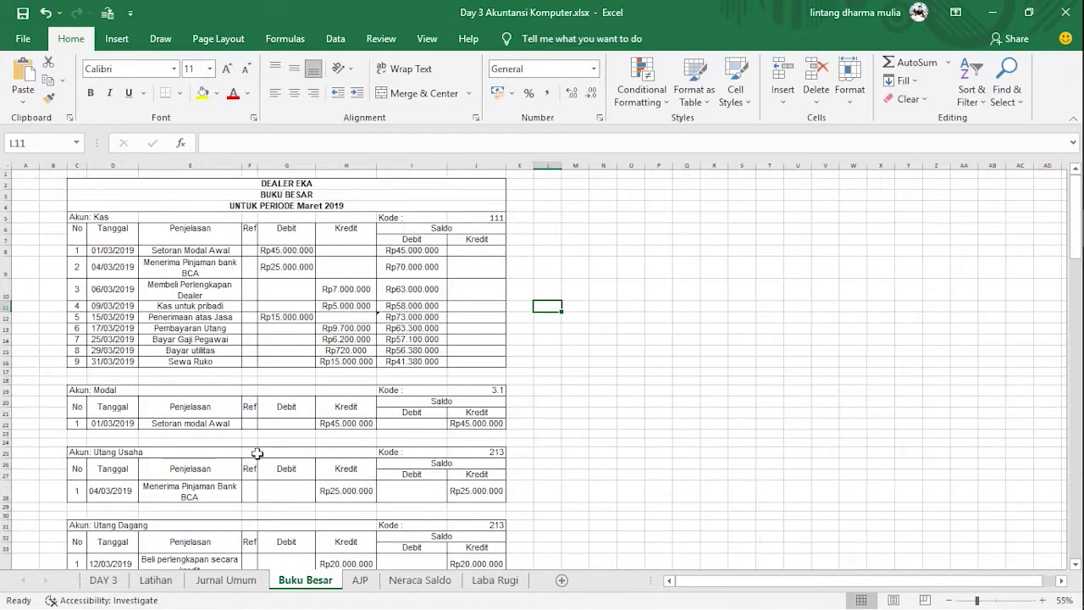
click(167, 269)
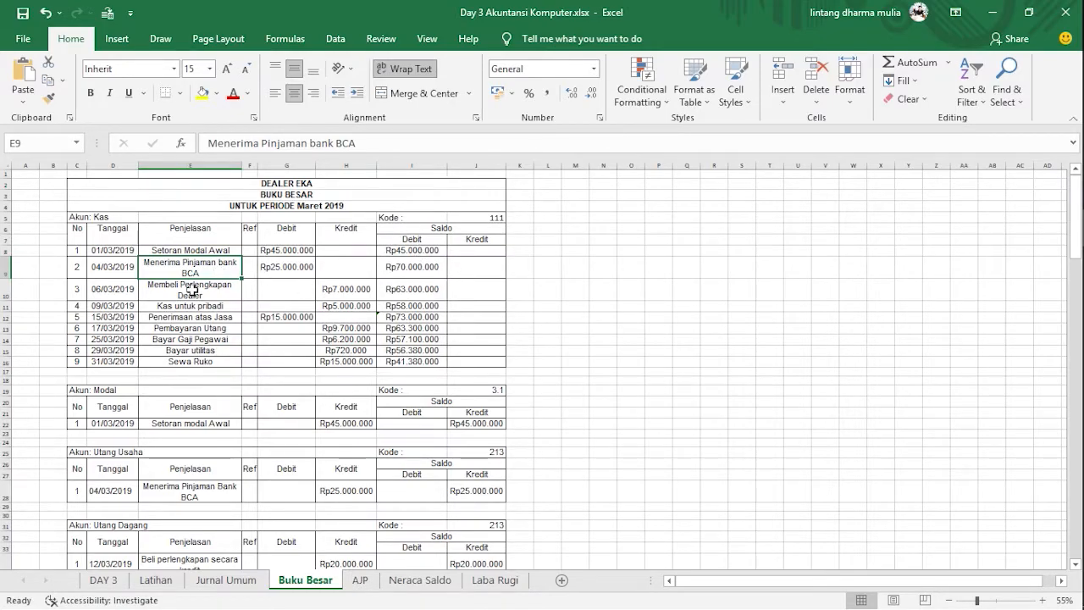
Check the 6 and 9 March Kas credits against Jurnal Umum and inspect the formulas behind their running balances
click(226, 580)
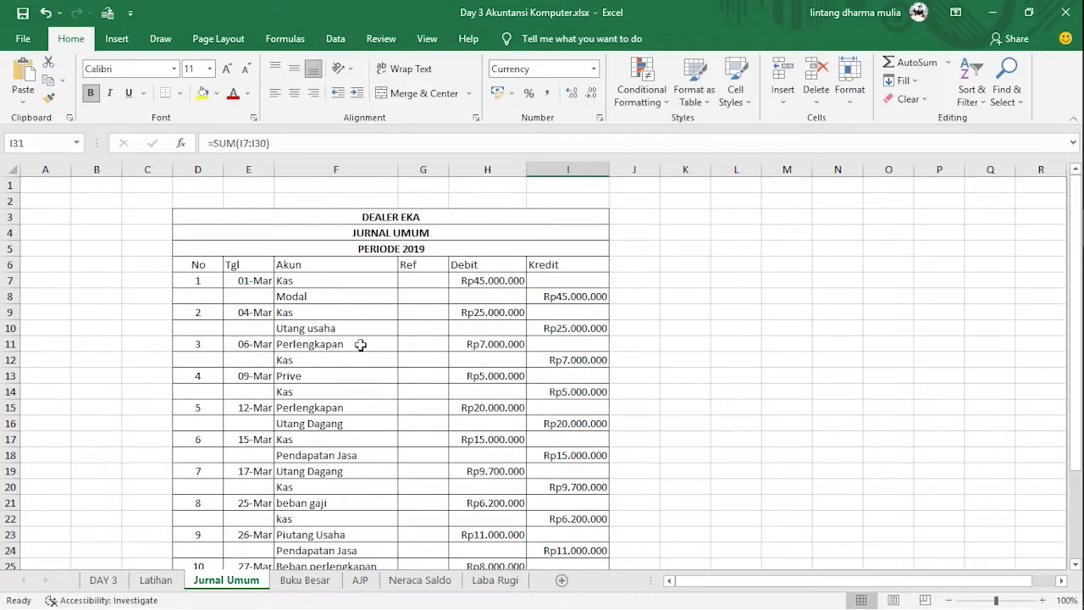
click(291, 582)
click(200, 289)
click(351, 289)
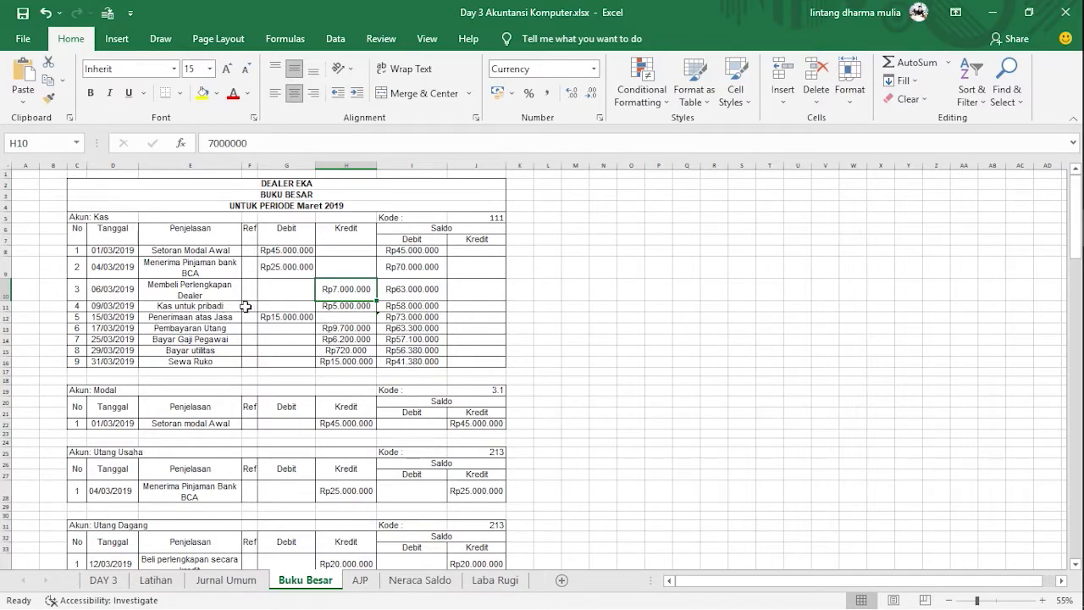
click(351, 307)
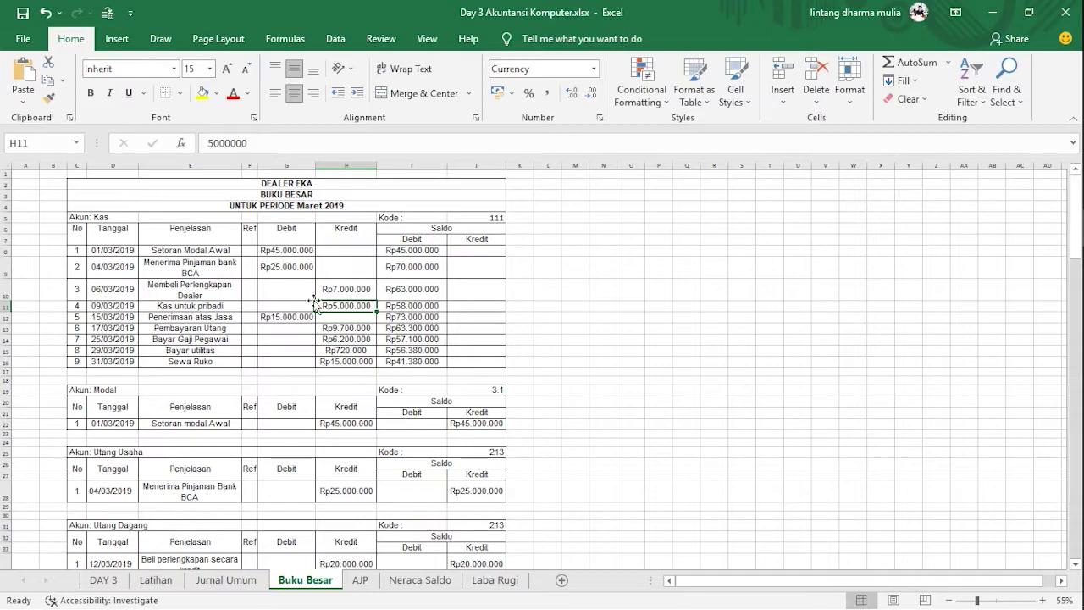
click(409, 296)
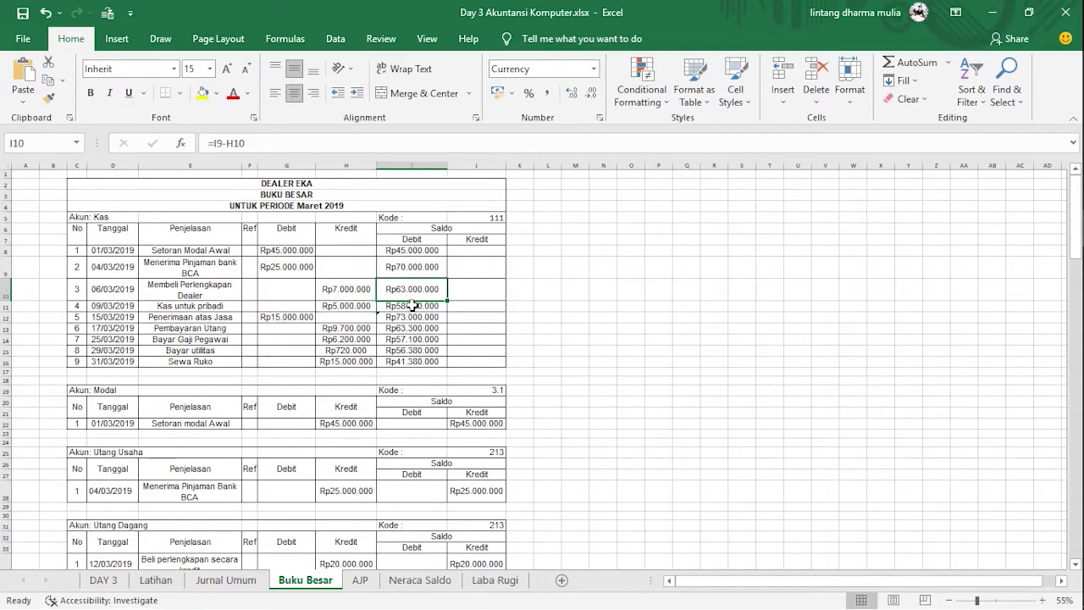
click(411, 306)
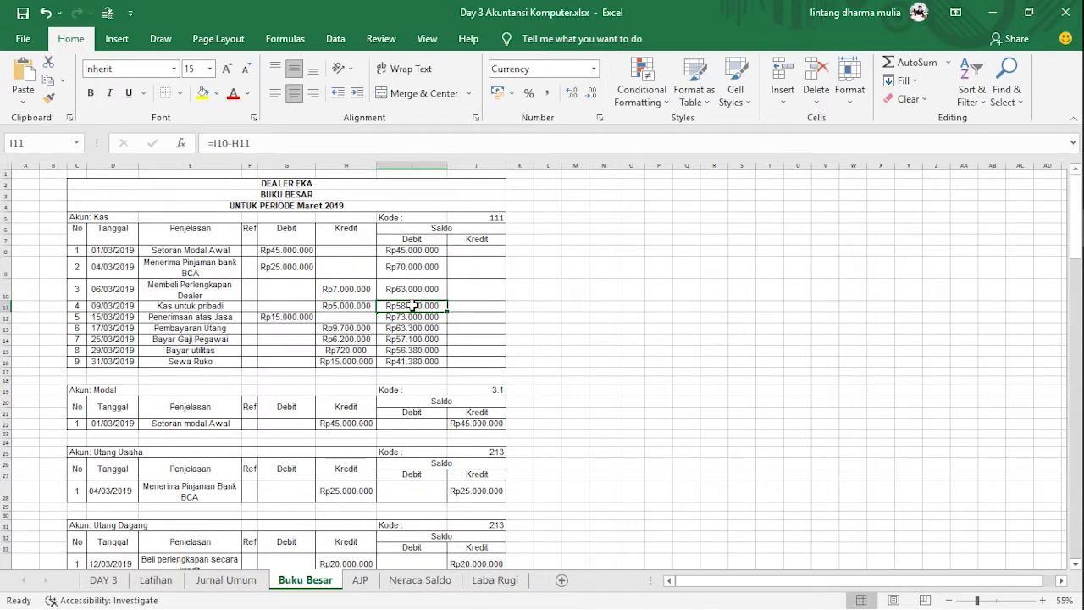
Compare the 15 March service income in the Kas ledger with Jurnal Umum and inspect the 15 and 17 March balance formulas
click(307, 318)
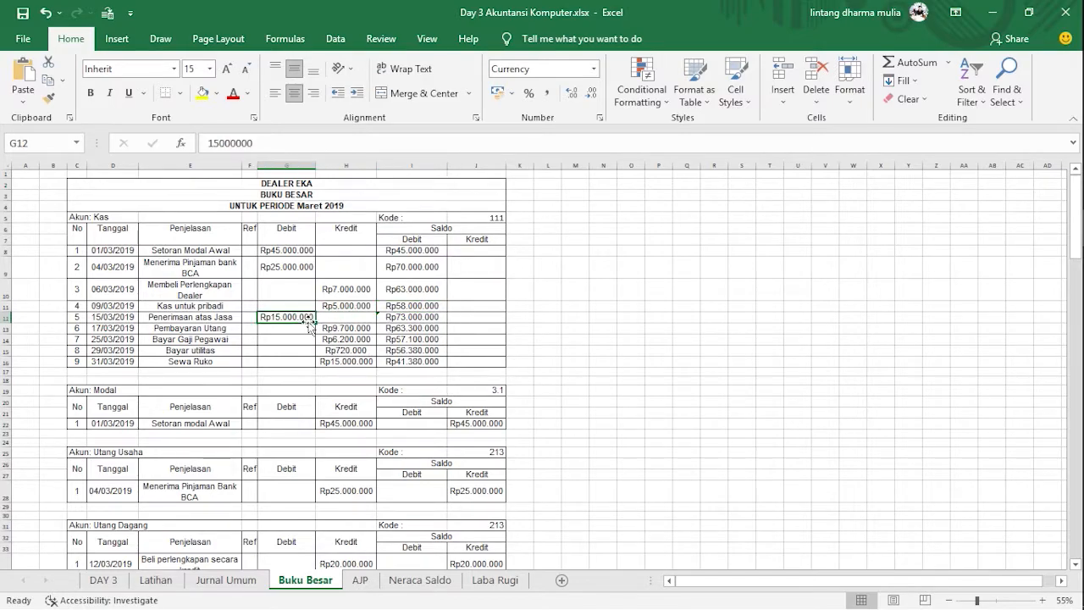
click(237, 580)
scroll(347, 468, down, 1)
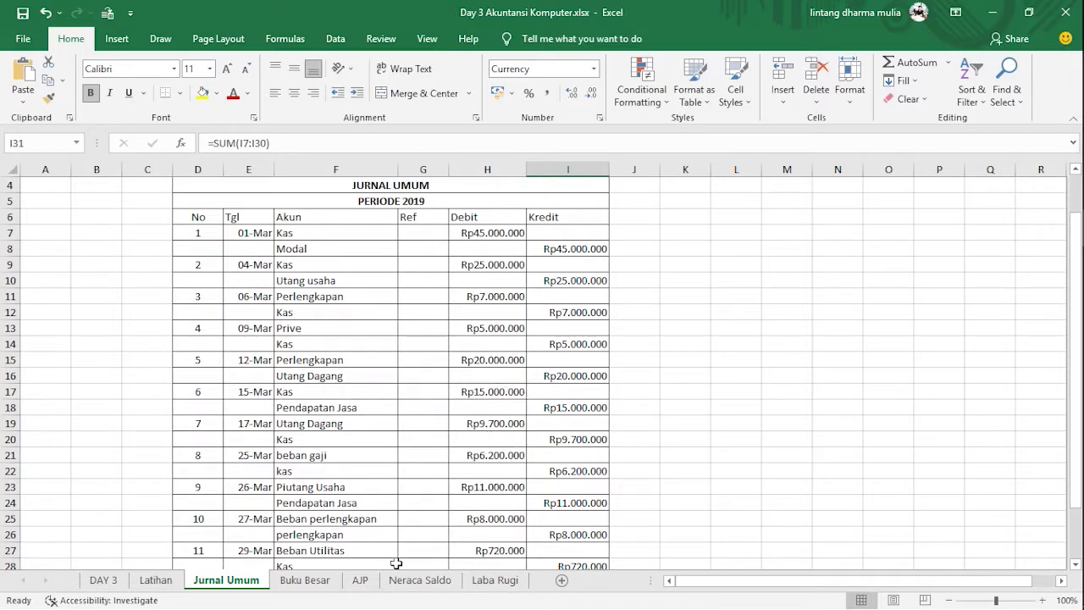
click(297, 580)
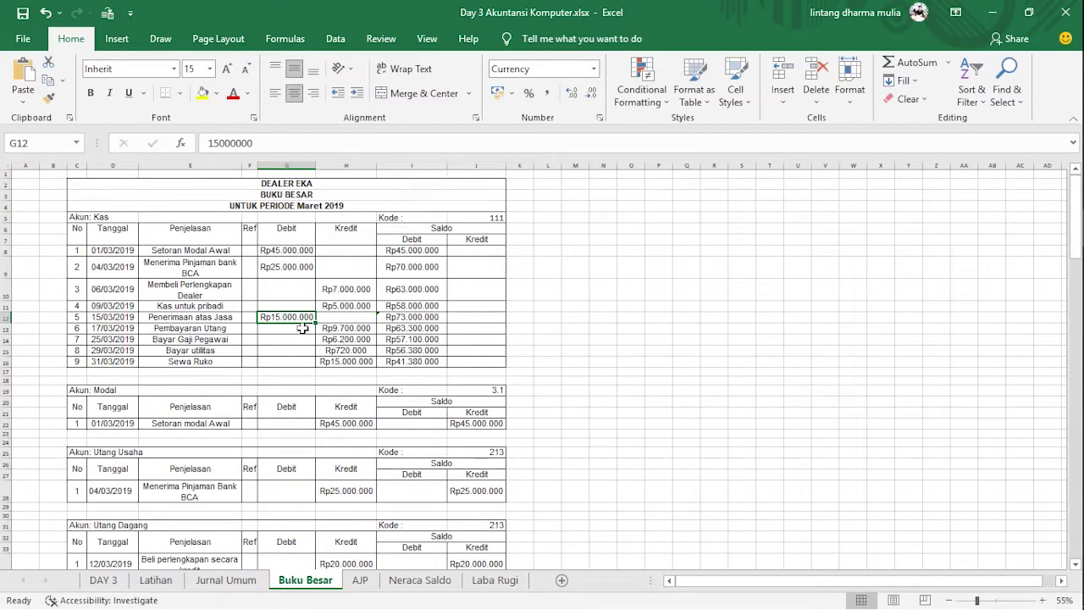
click(414, 318)
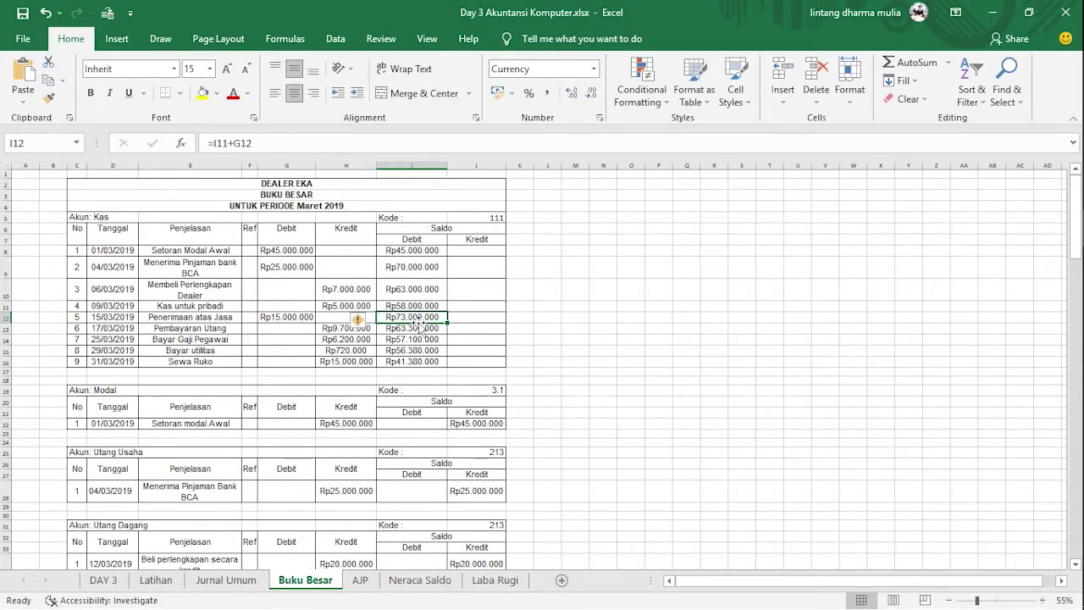
click(406, 329)
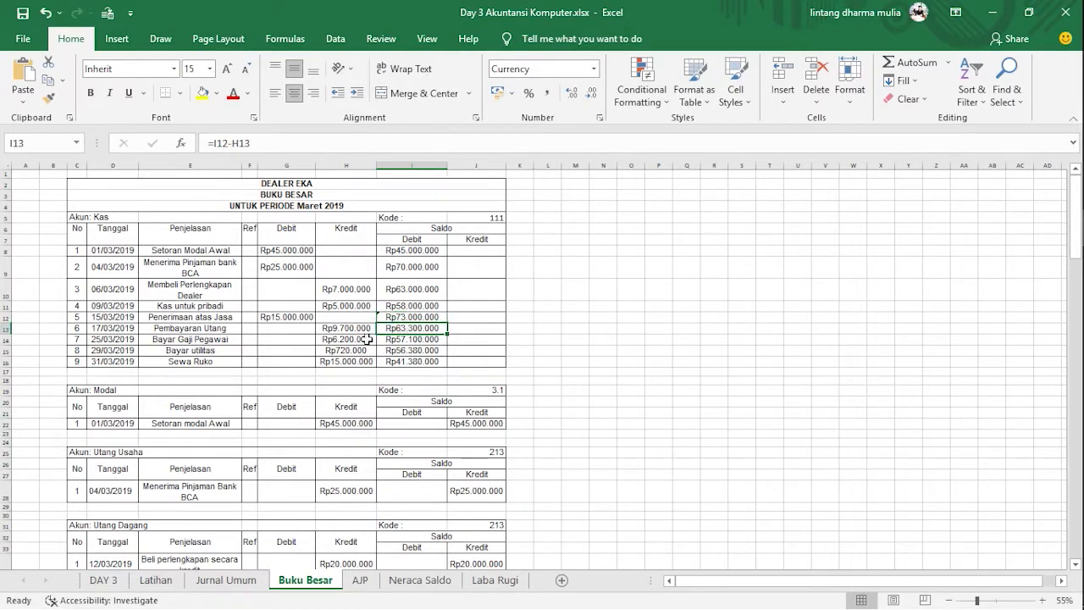
Compare the 17 March debt payment and 25 March salary payment in Kas with Jurnal Umum, and inspect the salary row's balance formula
click(226, 580)
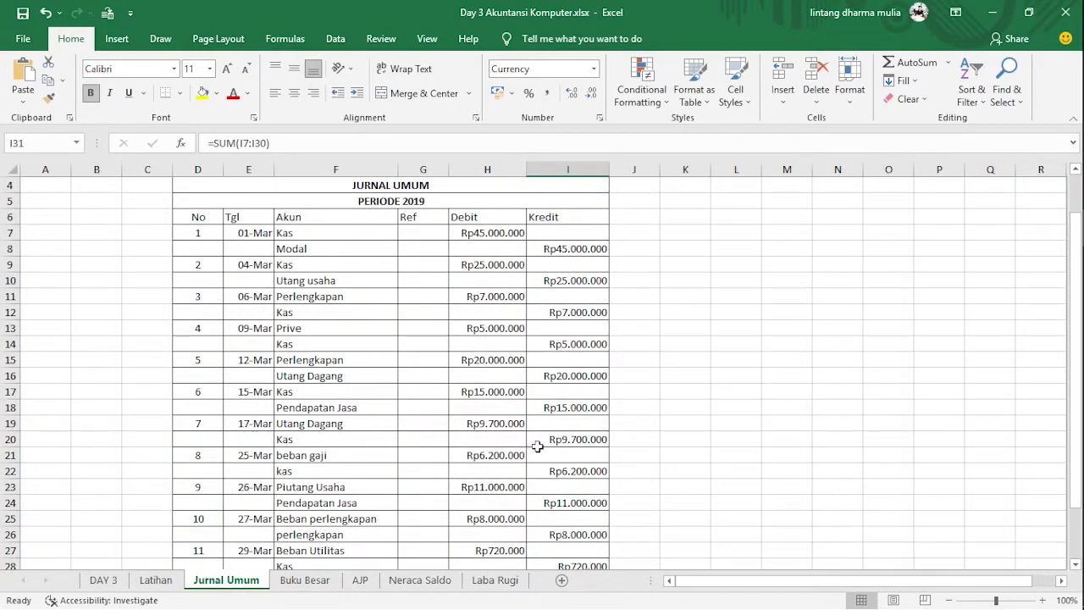
click(324, 580)
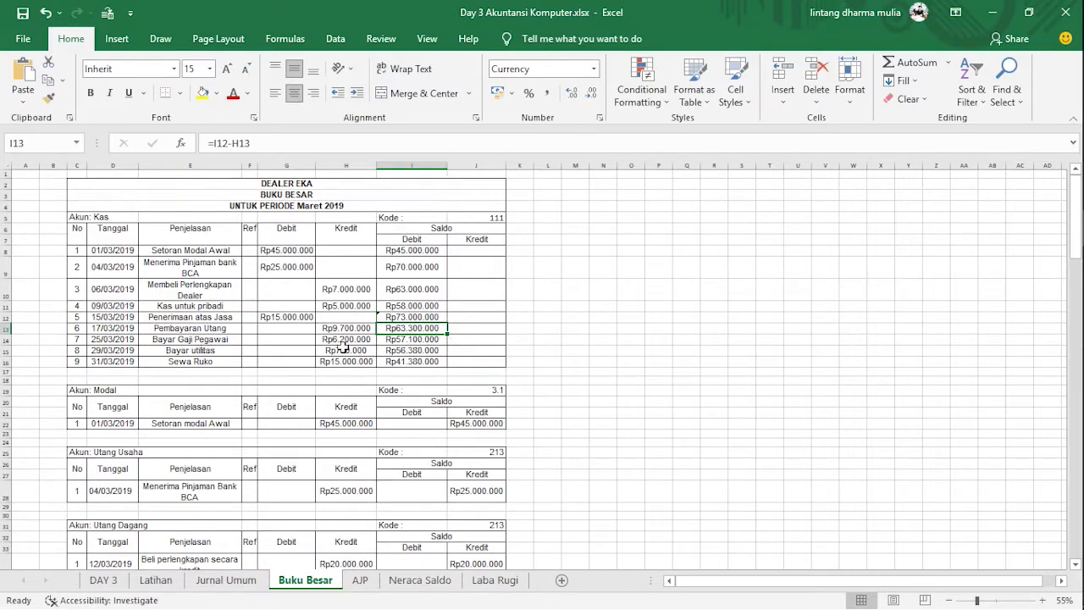
click(211, 348)
click(211, 340)
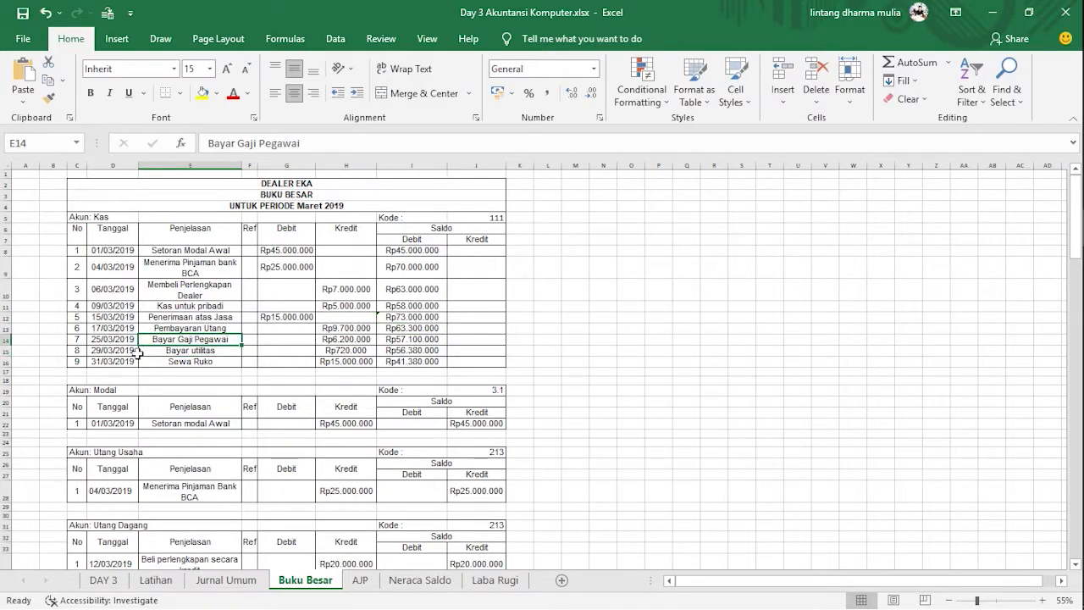
click(226, 579)
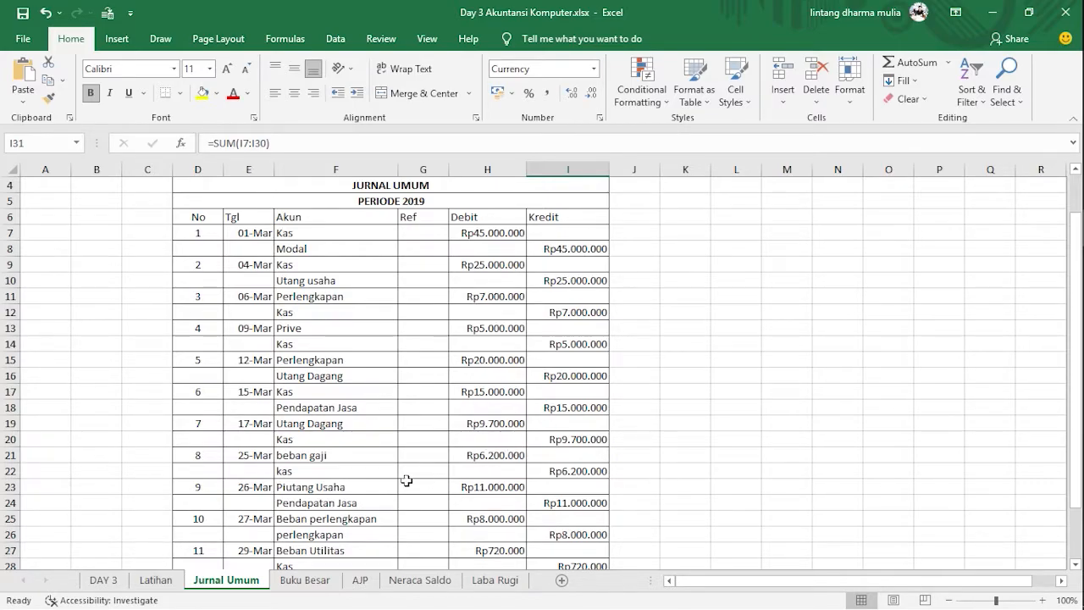
click(279, 586)
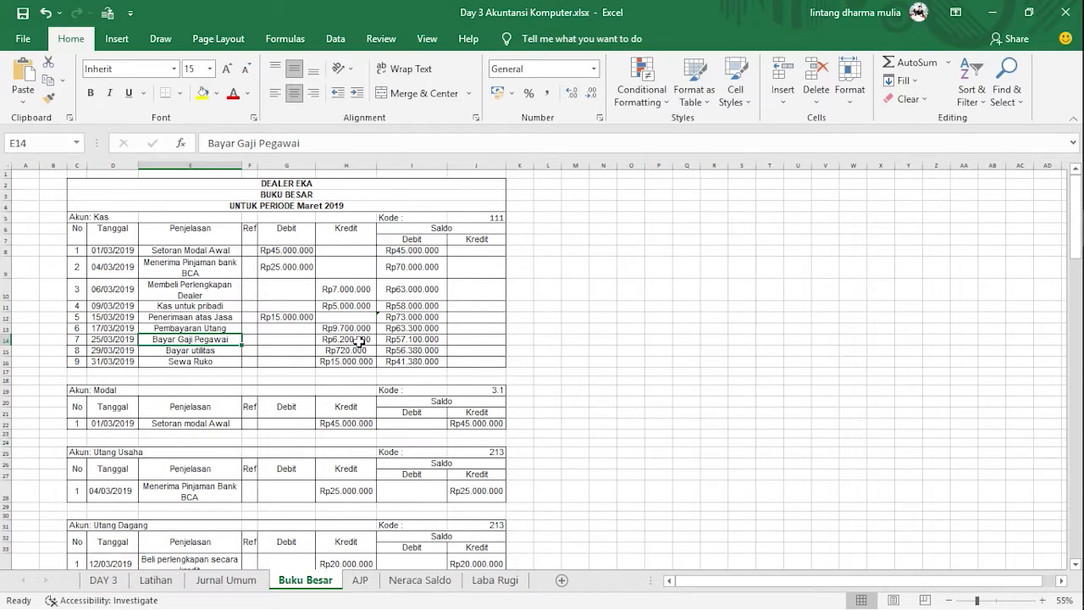
click(413, 341)
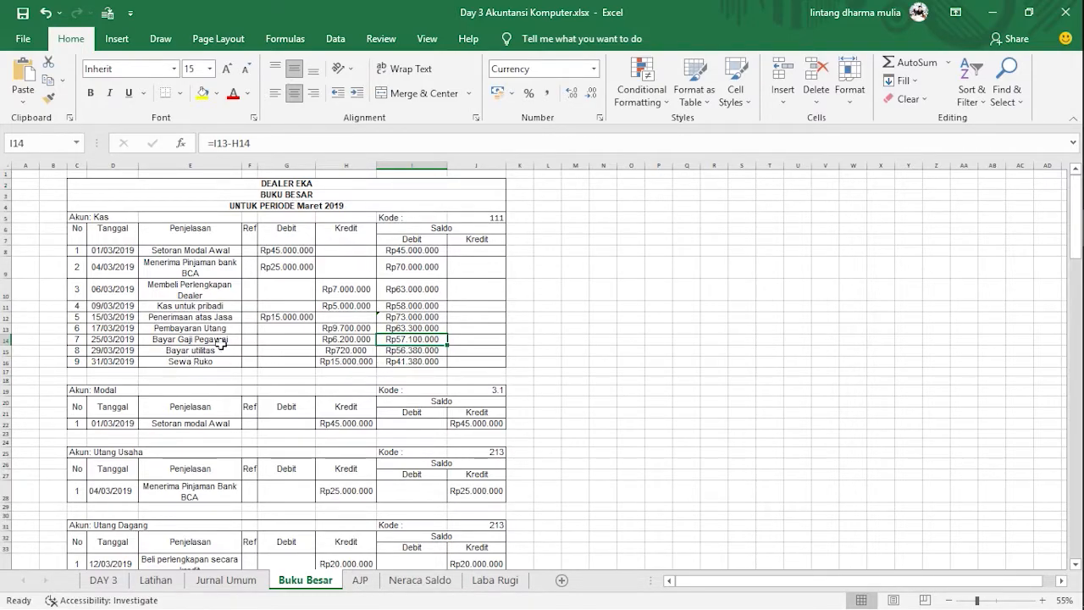
Compare the 29 March utilities and 31 March rent payments on Jurnal Umum with the last Kas ledger rows
click(226, 580)
scroll(335, 448, down, 3)
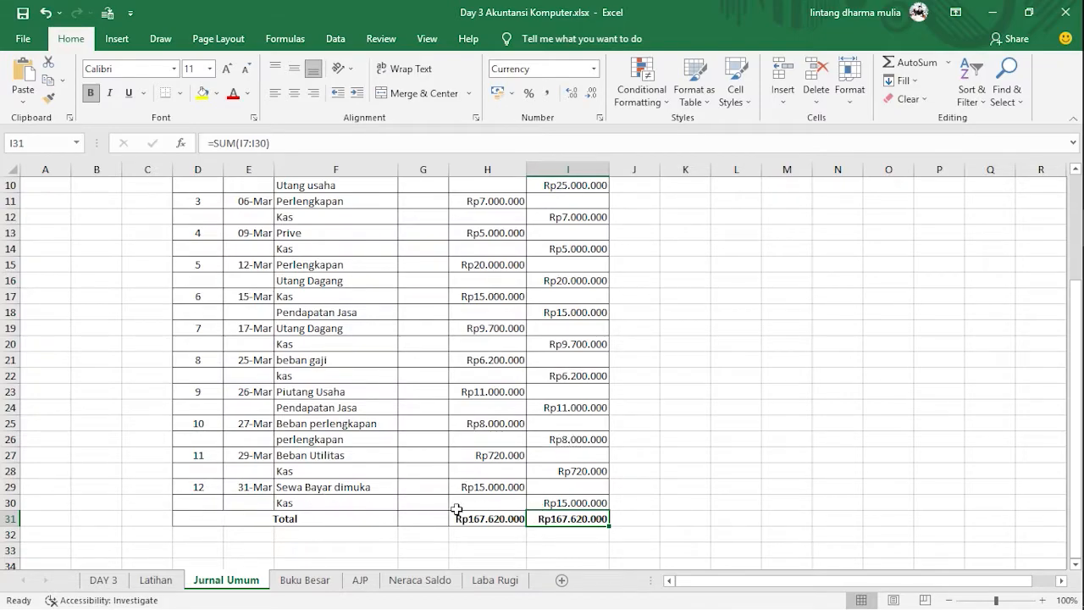
click(305, 580)
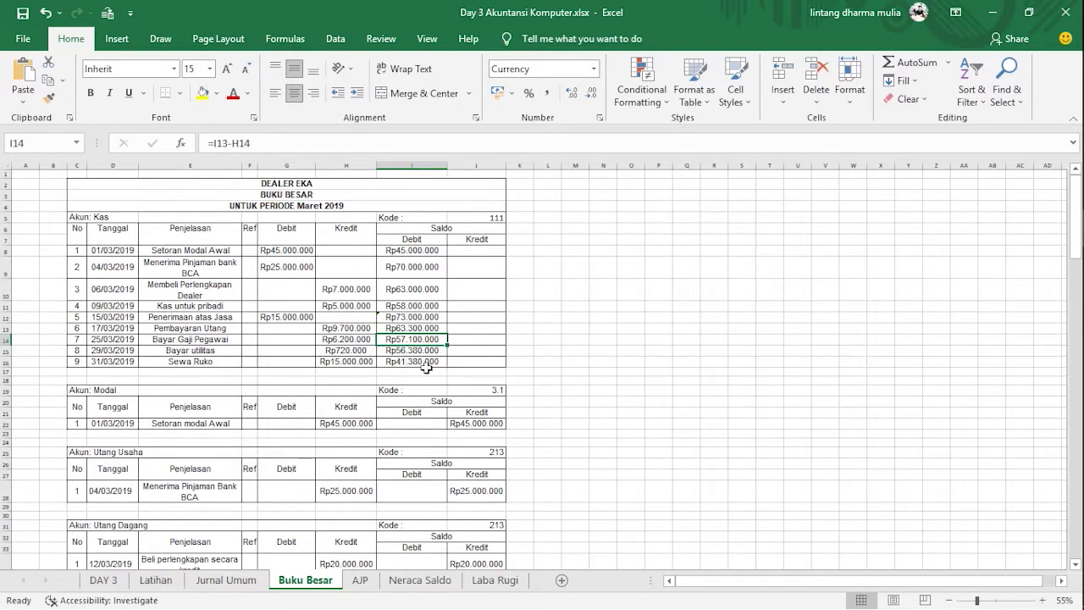
Compare the Modal and Utang Usaha accounts on Buku Besar with the 1 and 4 March credit entries on Jurnal Umum
scroll(406, 372, down, 1)
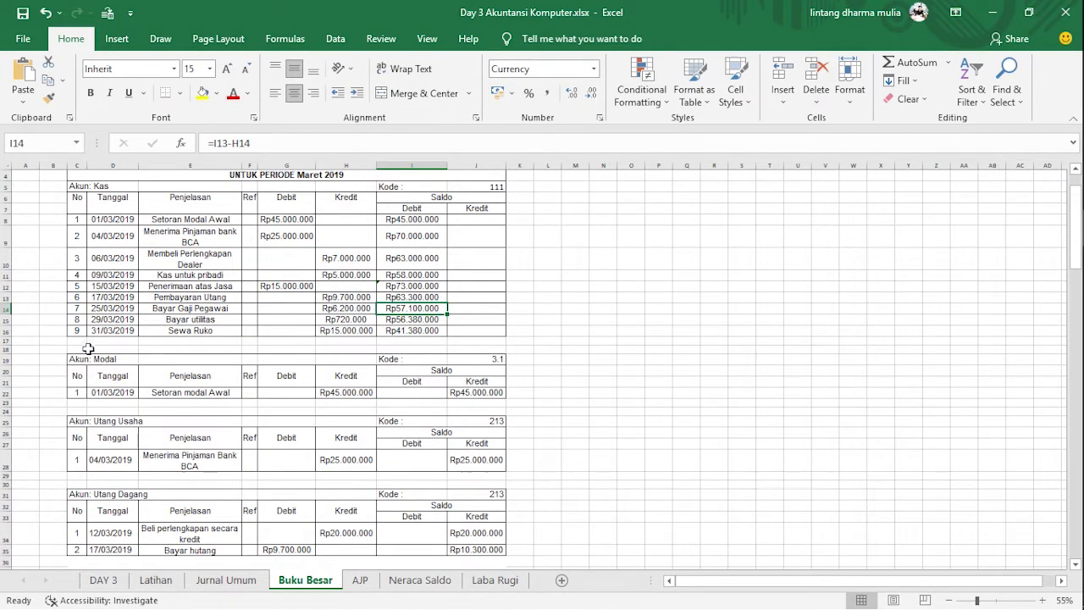
click(226, 580)
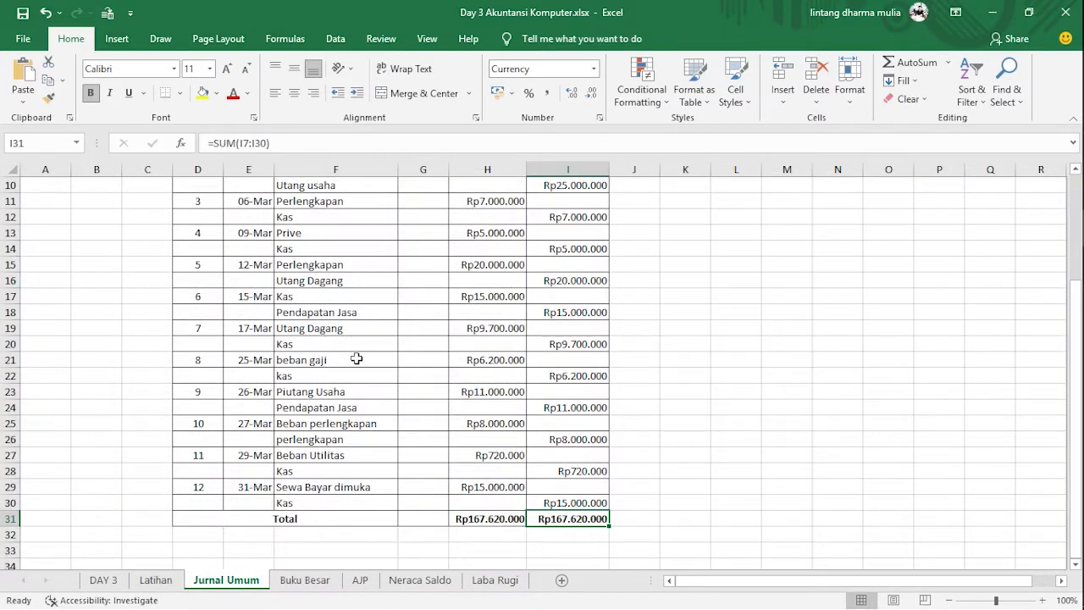
scroll(356, 356, up, 3)
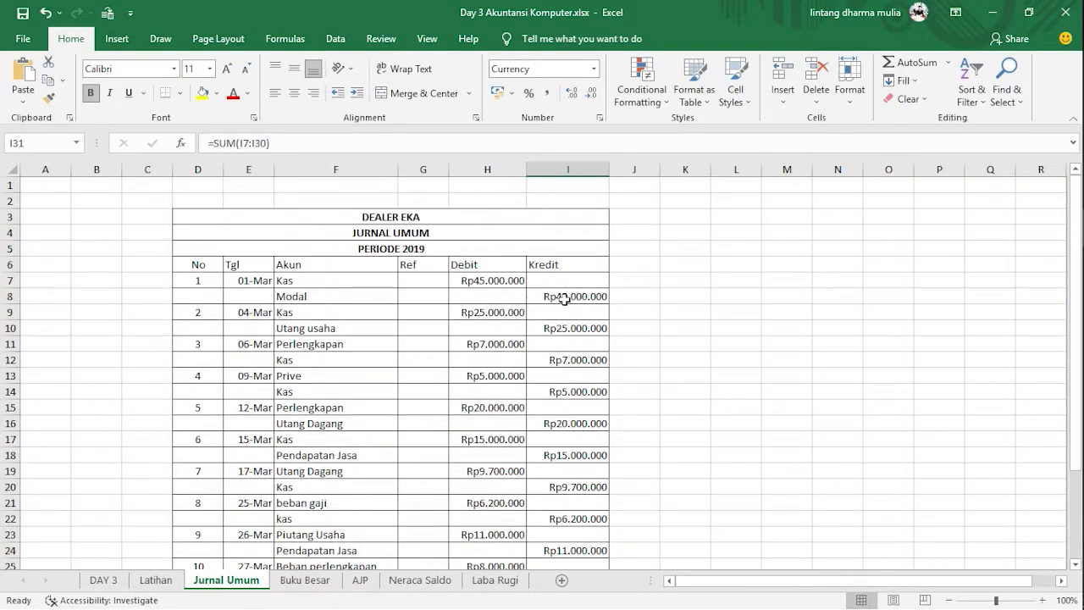
click(289, 582)
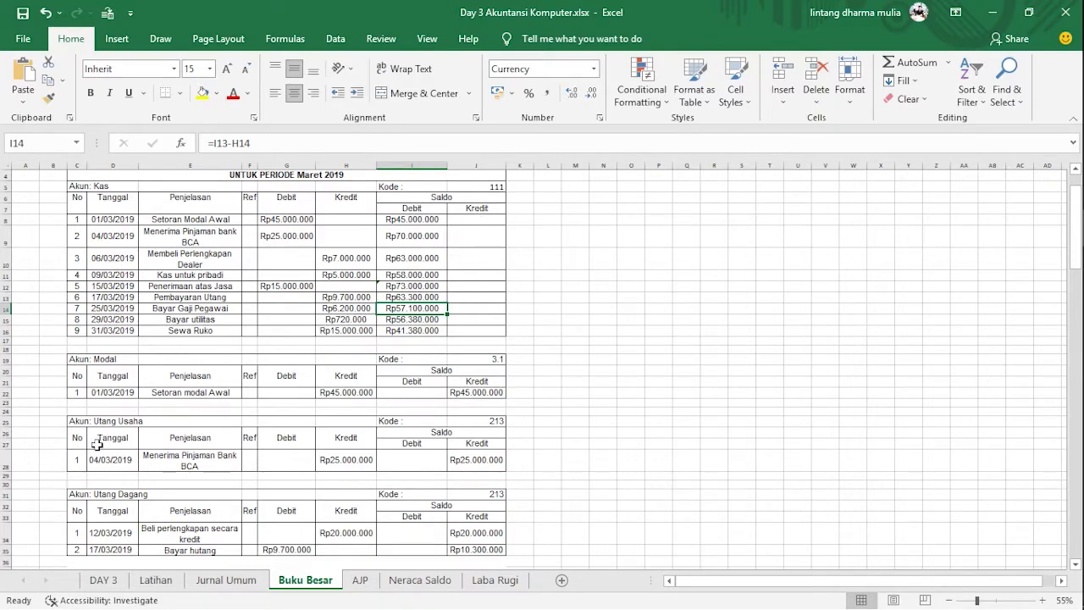
scroll(181, 465, down, 2)
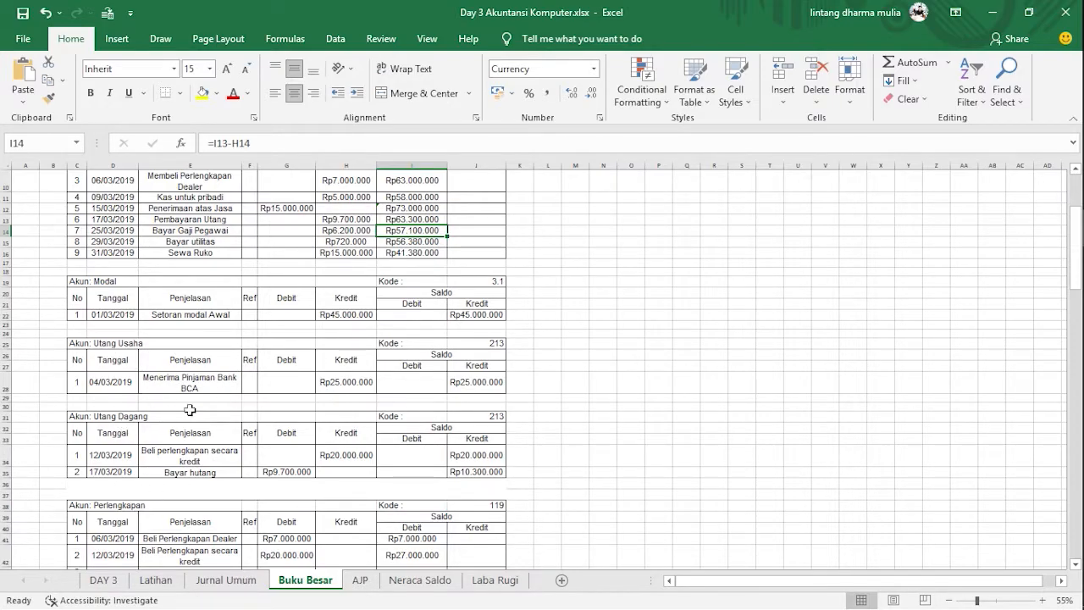
click(226, 580)
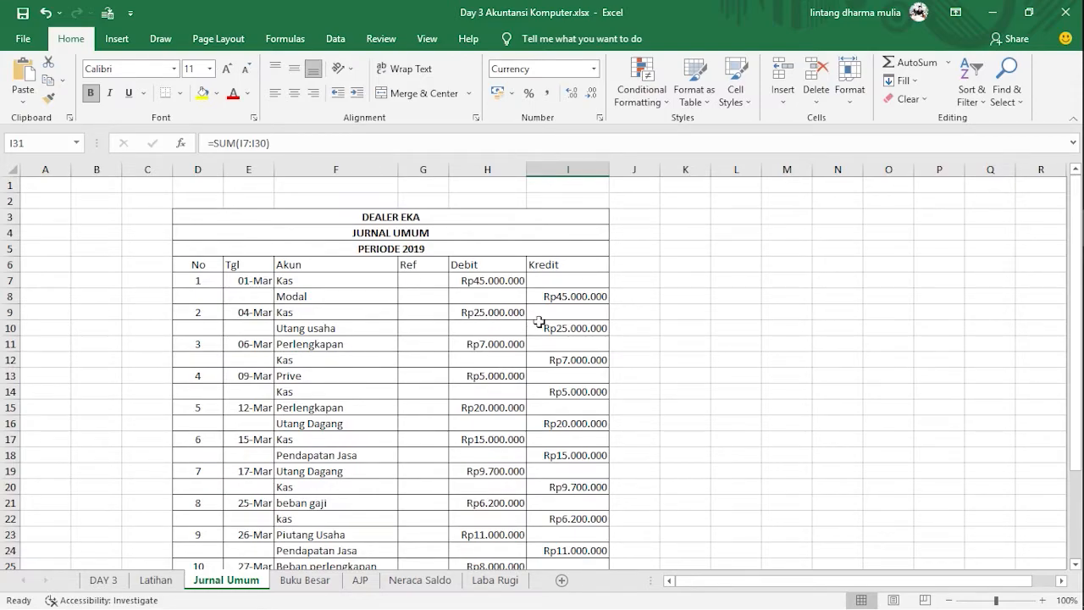
click(304, 580)
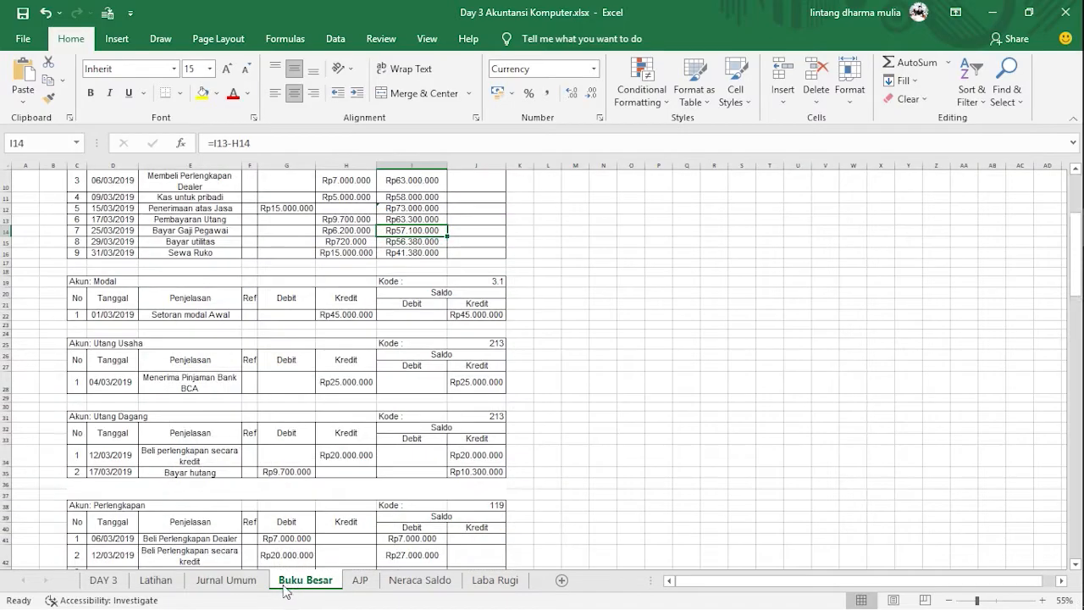
Compare the Utang Dagang account's 12 March credit purchase on Buku Besar with the matching entry on Jurnal Umum
click(226, 581)
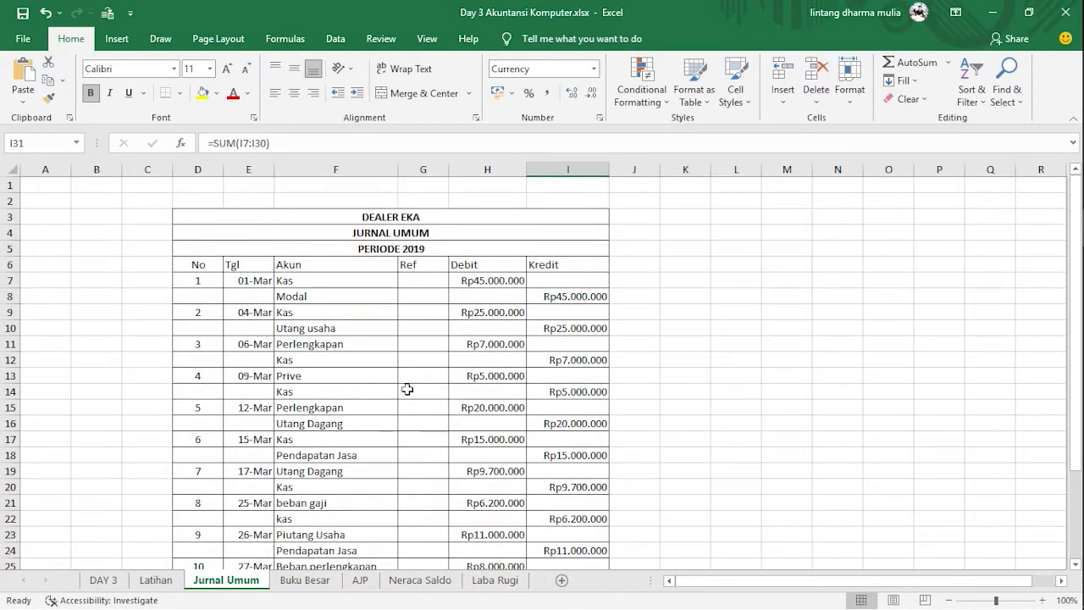
click(303, 581)
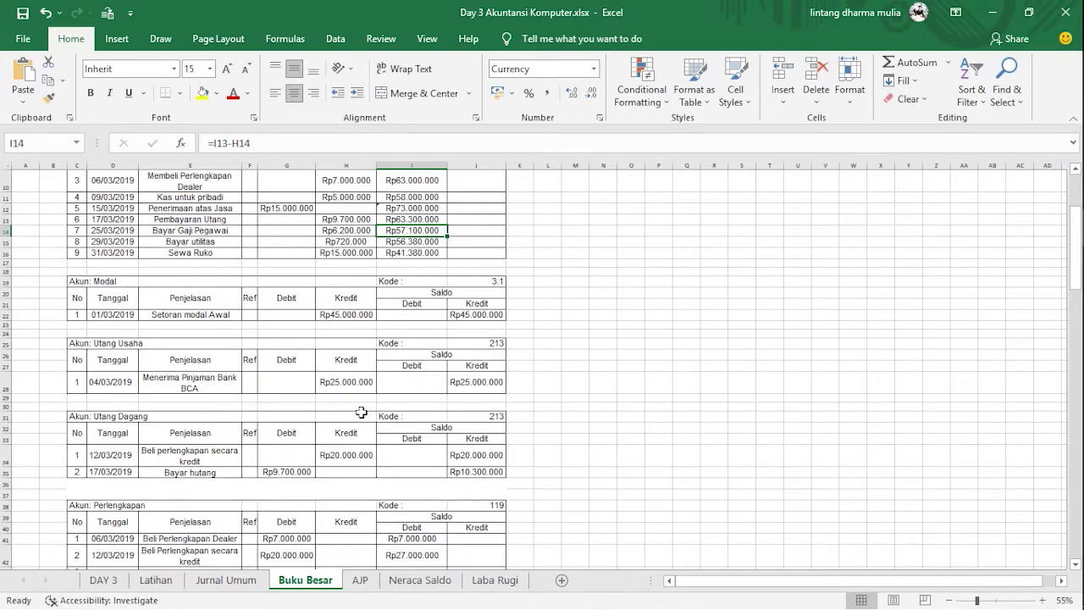
scroll(265, 395, down, 1)
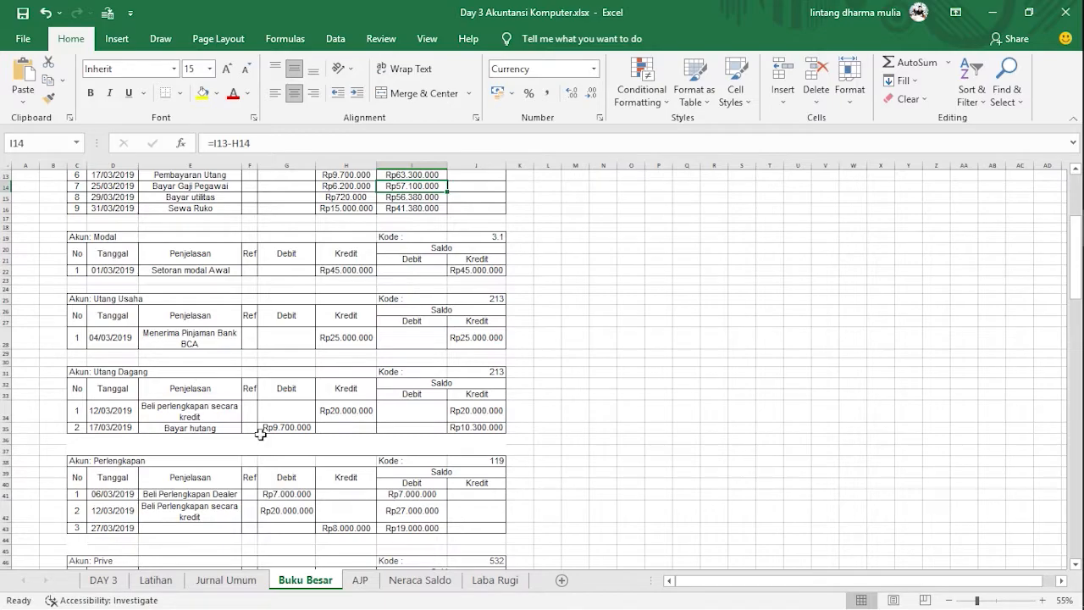
click(241, 580)
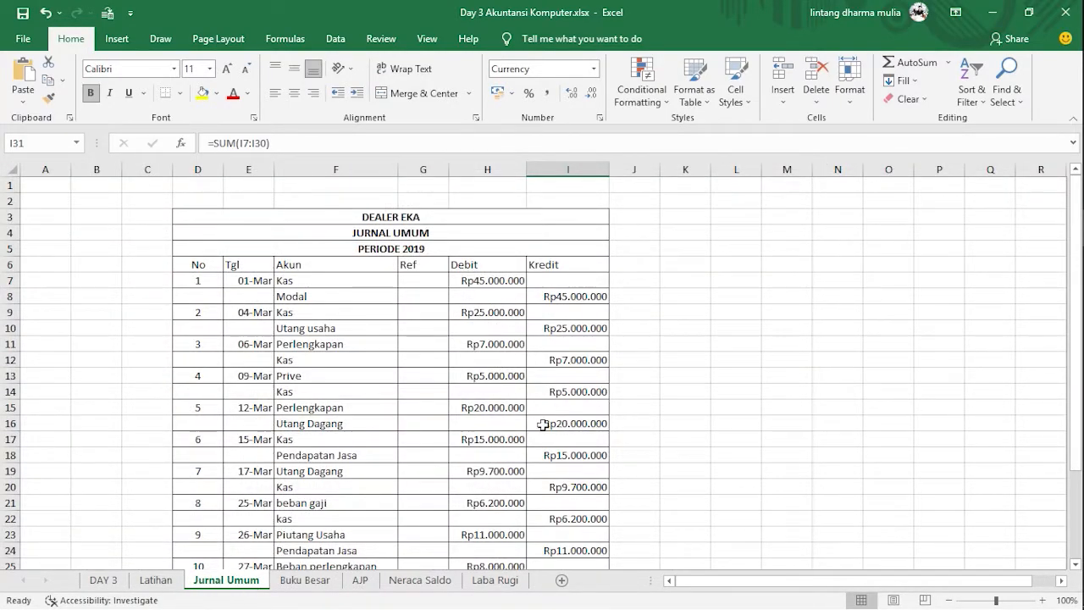
click(305, 580)
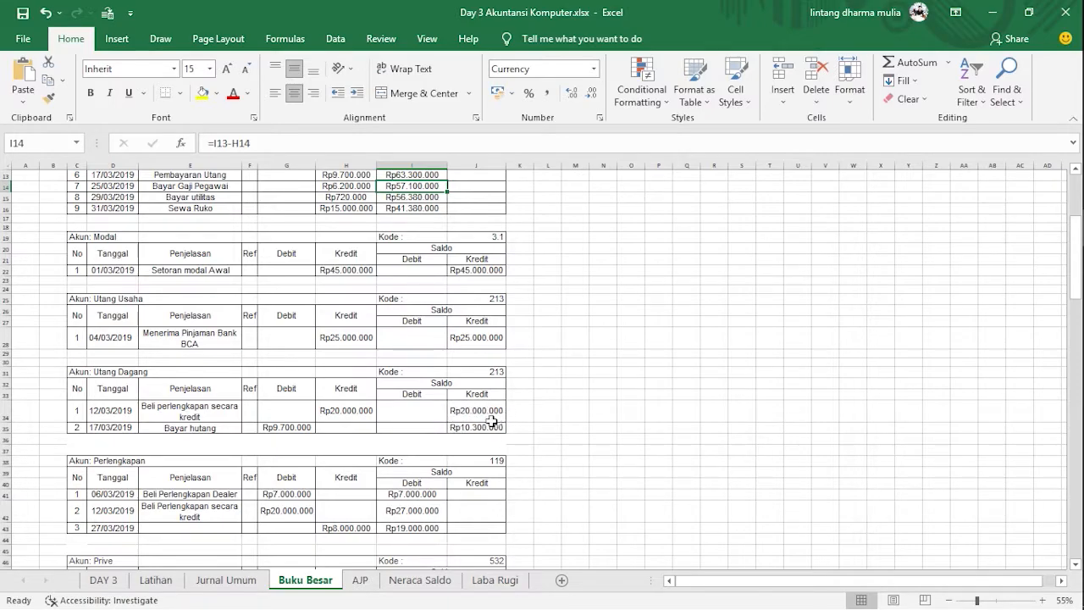
Compare the 17 March debt payment in Utang Dagang with Jurnal Umum and inspect that row's balance formula
click(200, 430)
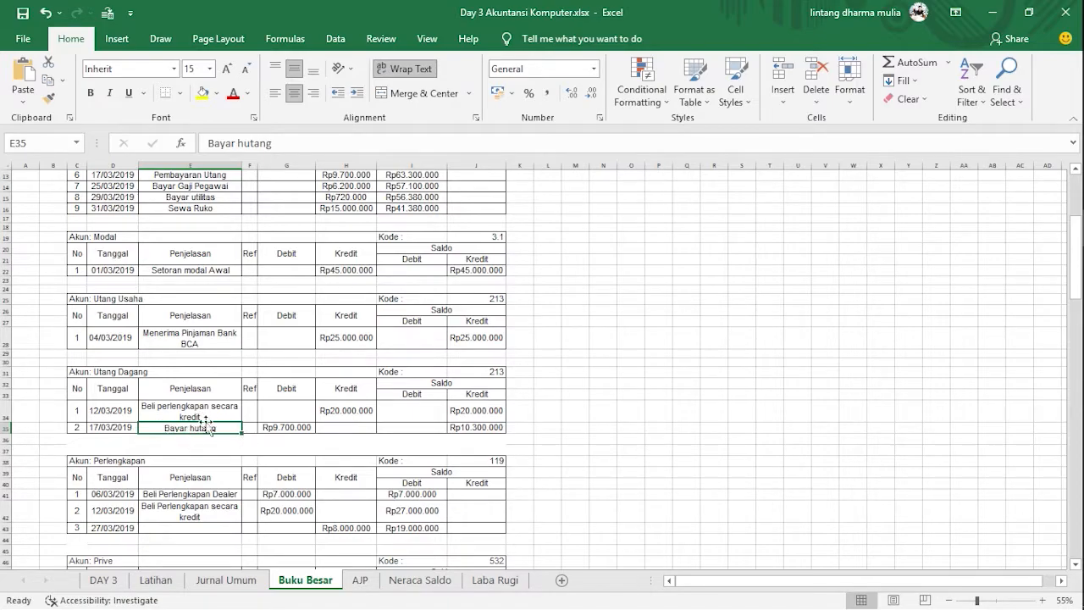
click(241, 581)
click(292, 581)
click(246, 581)
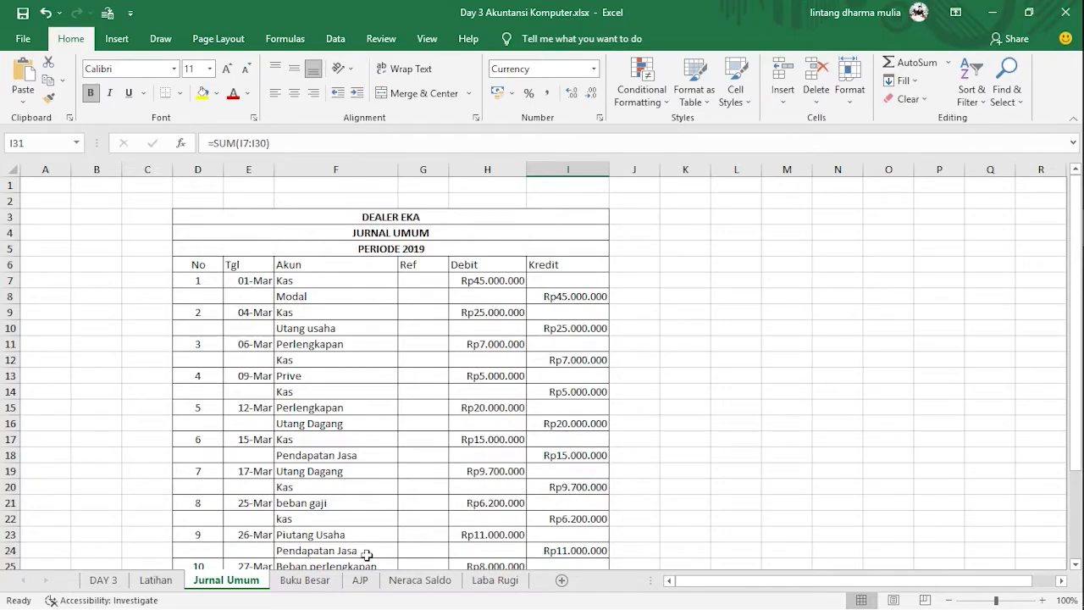
click(305, 580)
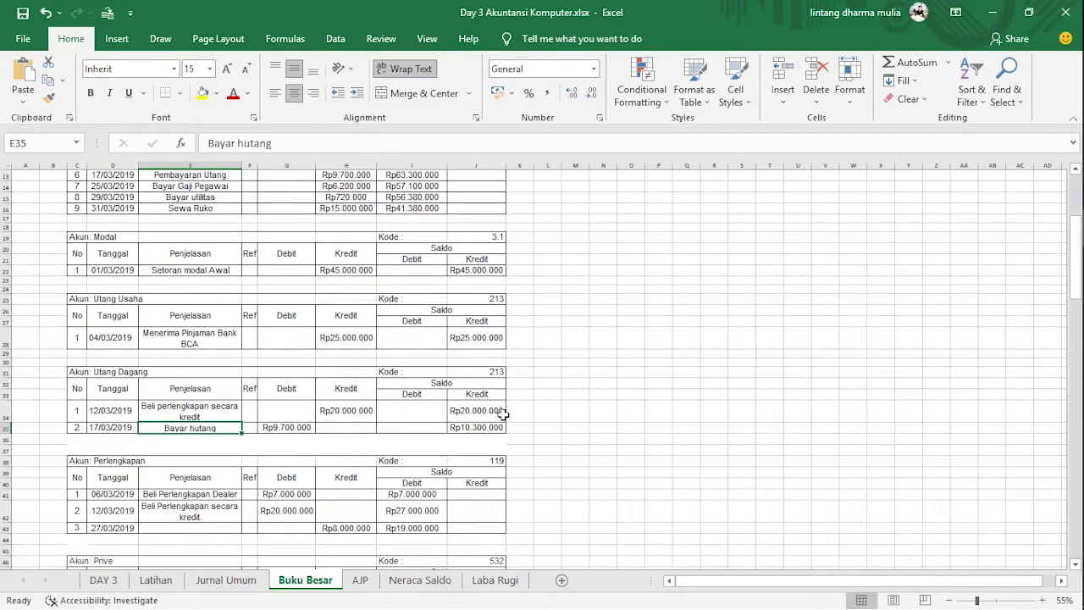
click(296, 432)
click(464, 427)
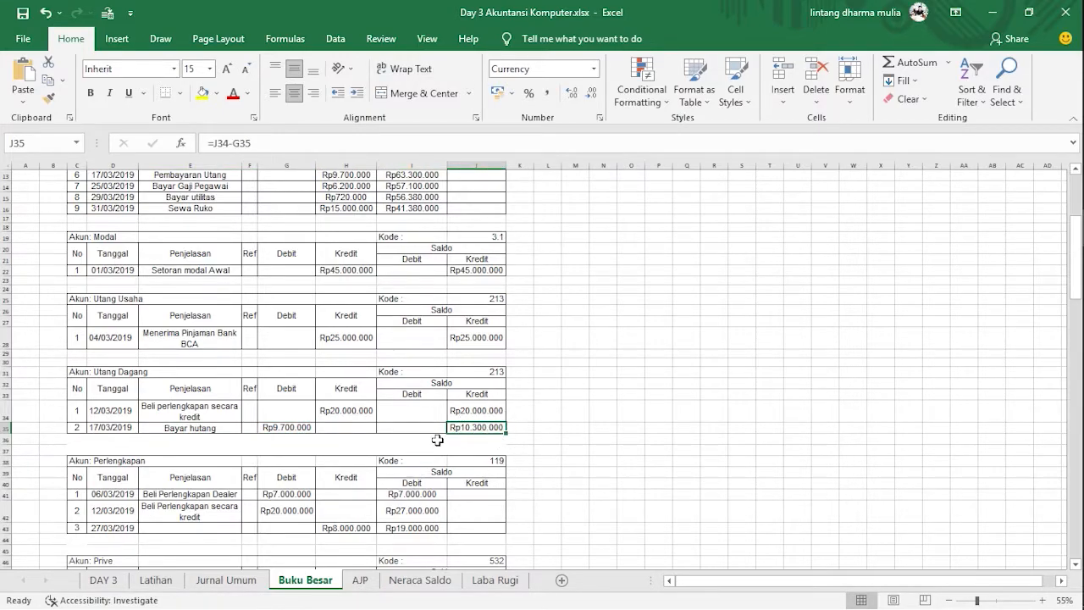
Compare the 6 and 12 March purchases in the Perlengkapan account on Buku Besar with the debit entries on Jurnal Umum
scroll(437, 439, down, 4)
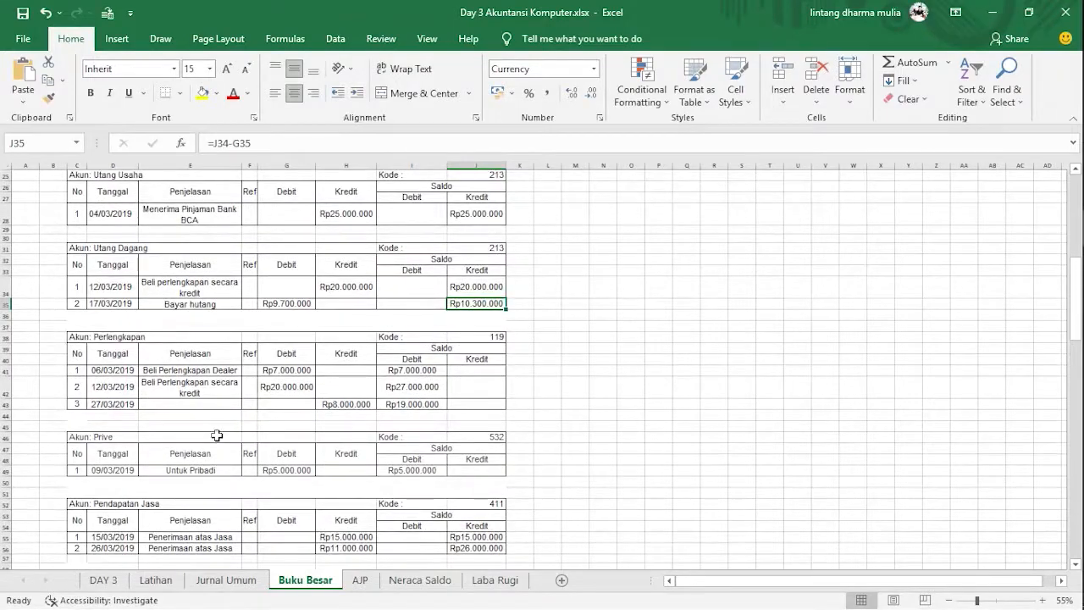
scroll(237, 364, down, 1)
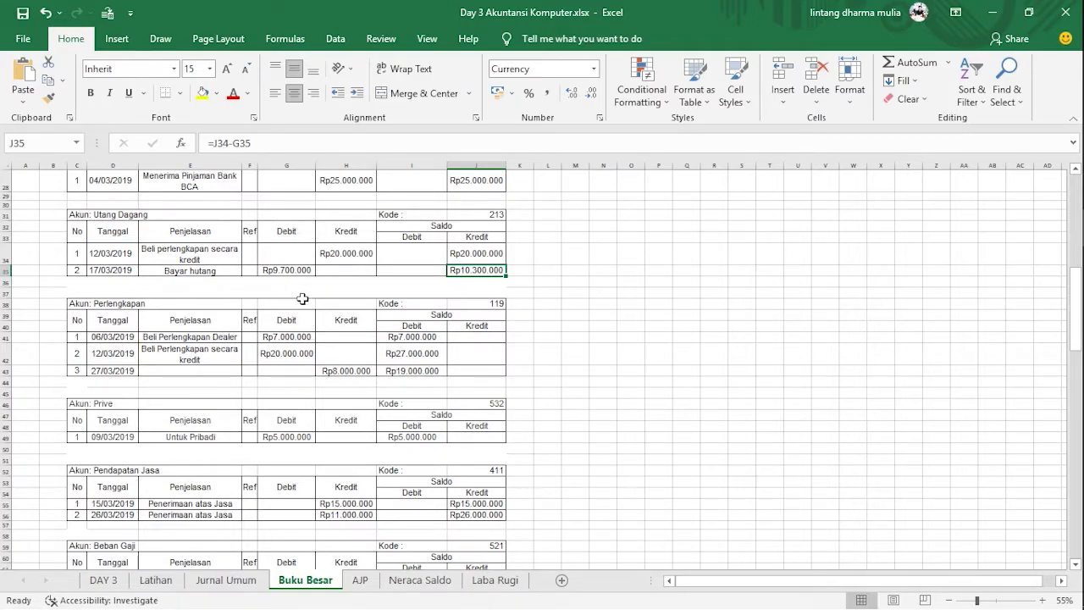
click(225, 580)
scroll(277, 414, down, 1)
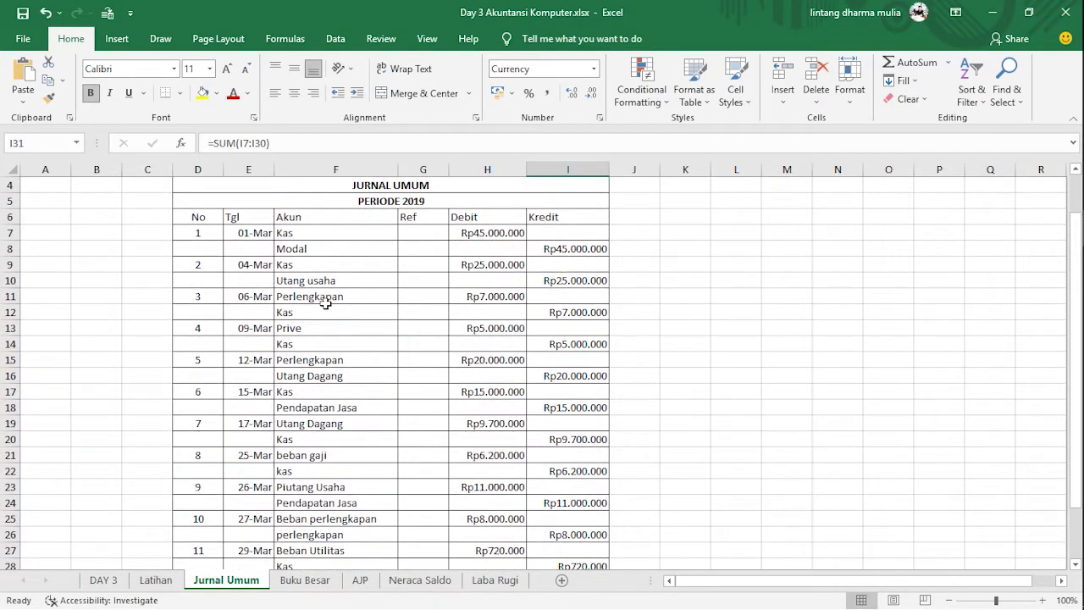
click(305, 580)
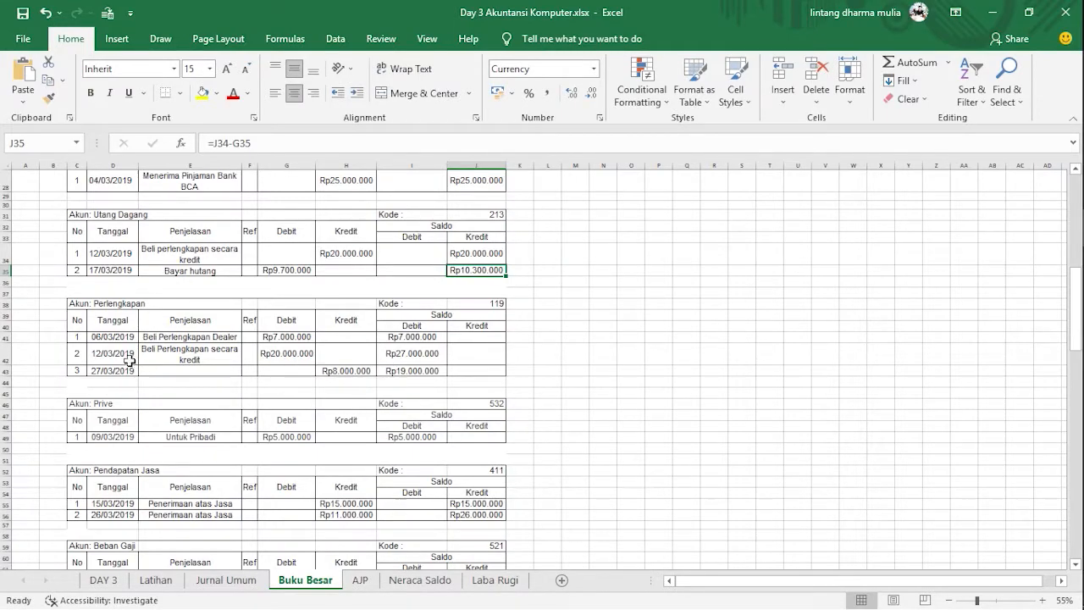
click(220, 580)
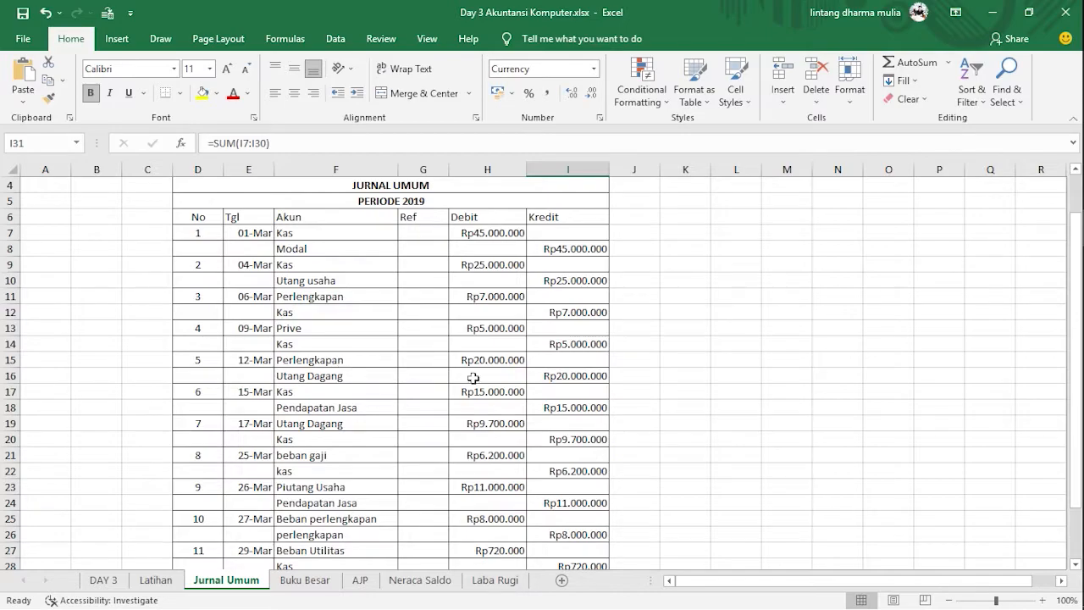
click(306, 581)
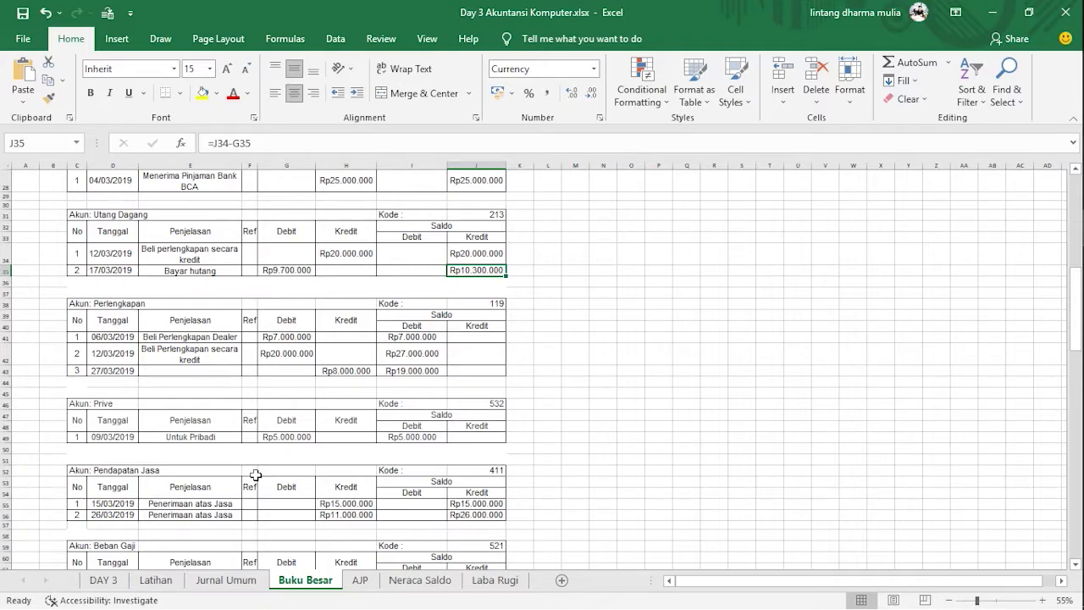
Look up the 27 March supplies usage on Jurnal Umum and its description on Latihan, and return to Buku Besar
click(244, 582)
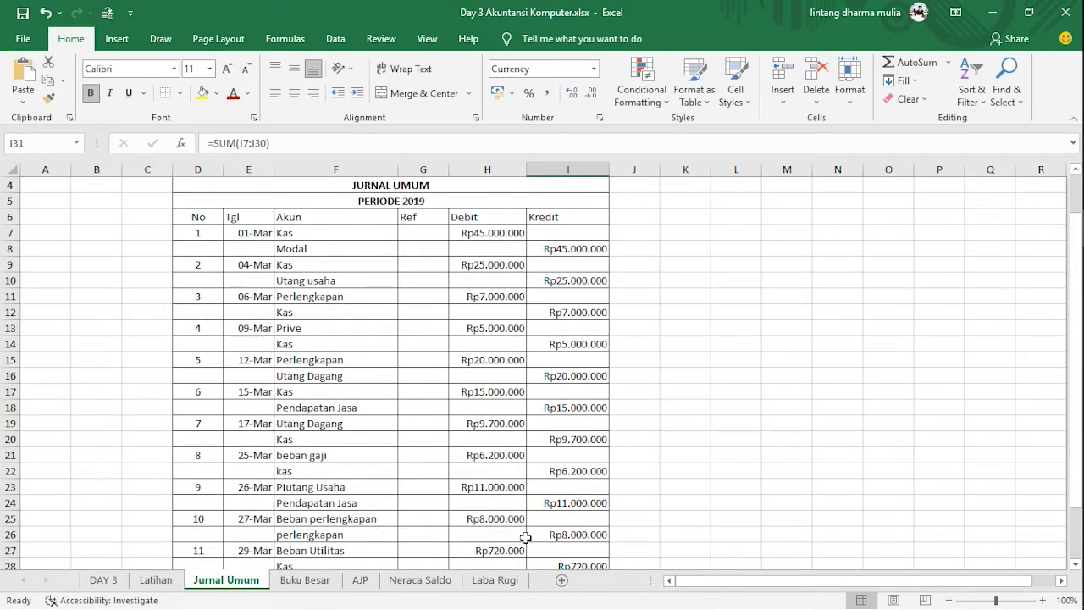
click(156, 580)
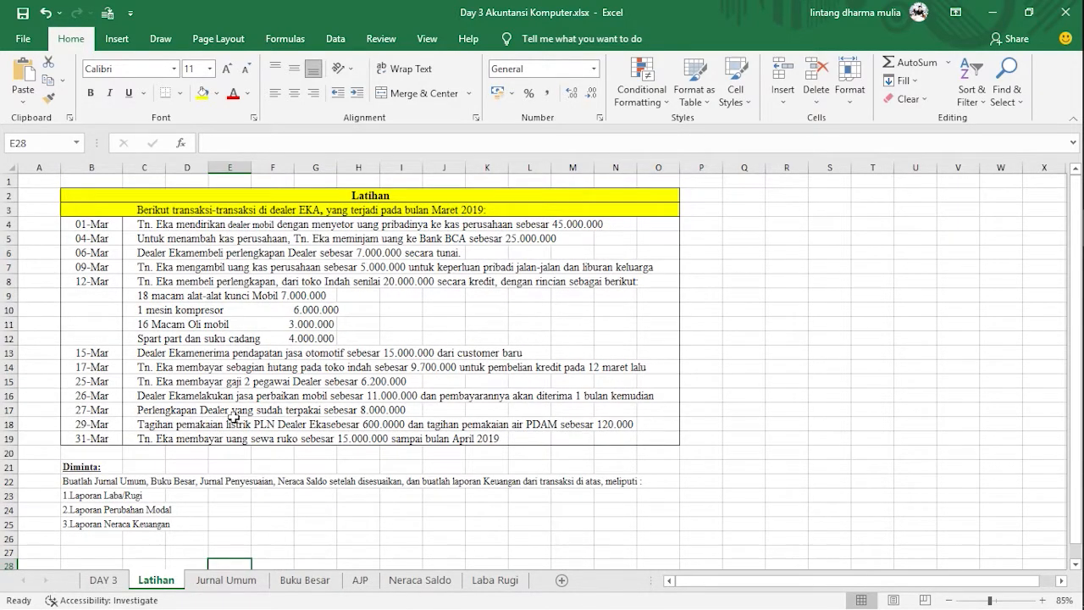
click(250, 581)
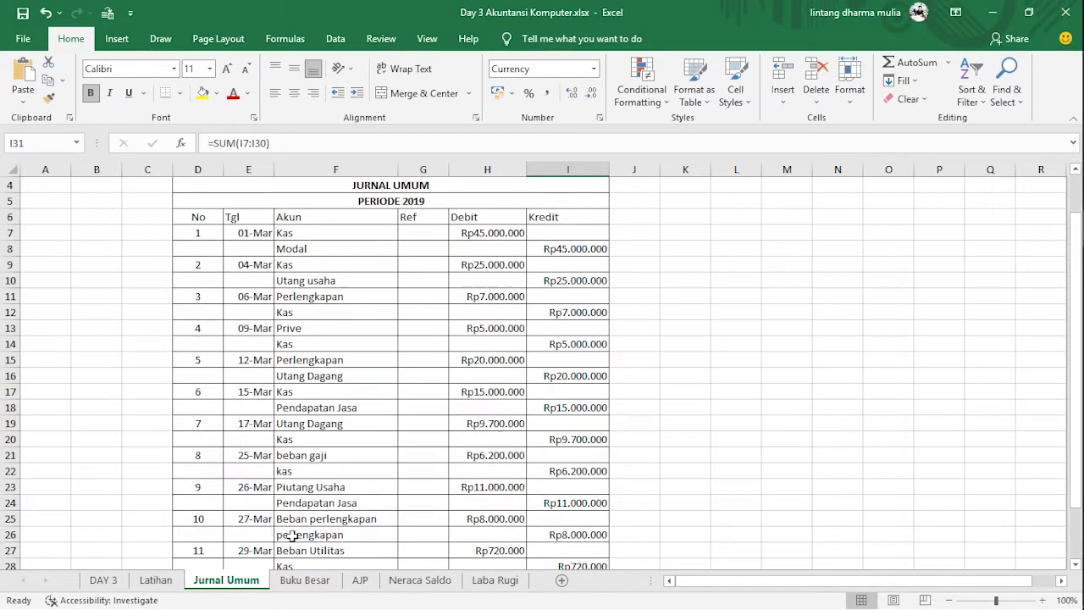
click(307, 582)
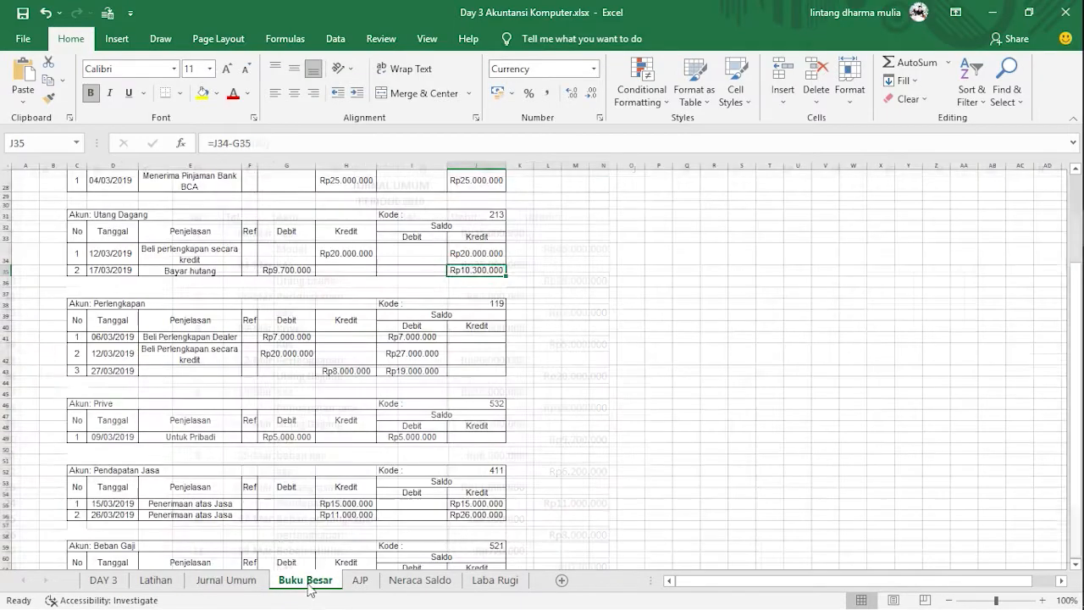
Enter "perlengkapan yang sudah terpakai" as the 27/03/2019 description in the Perlengkapan account and wrap its text
click(268, 141)
text(perlengk)
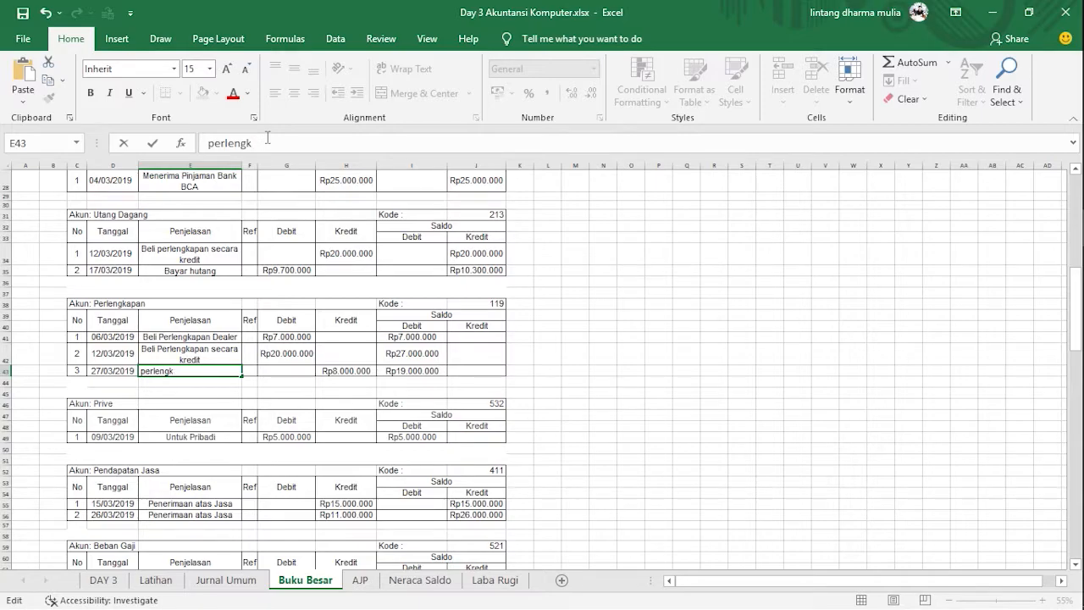
text(apan yang sudah terpakai)
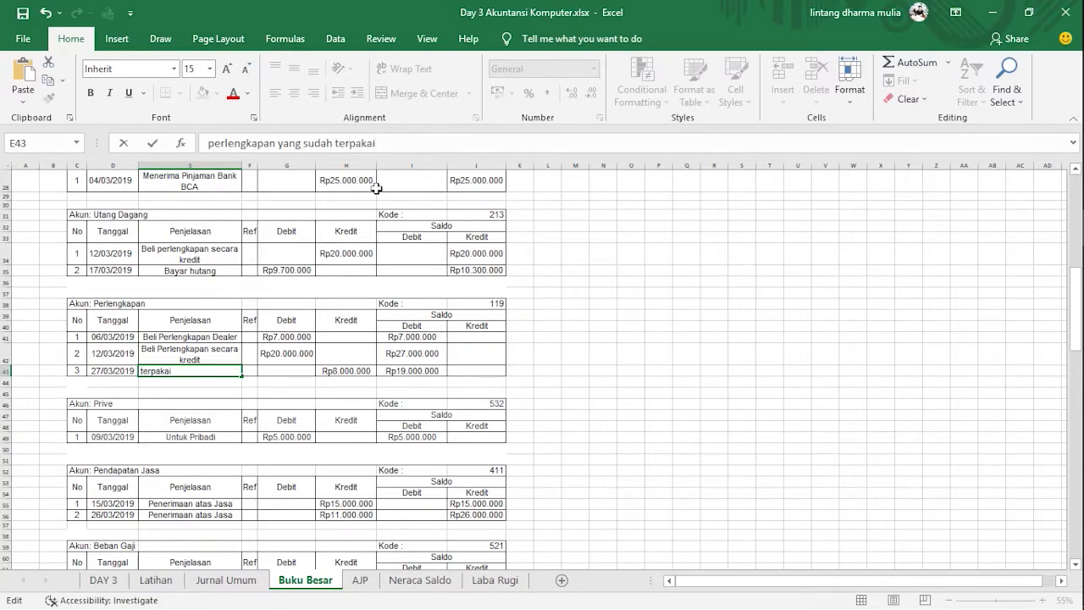
click(347, 403)
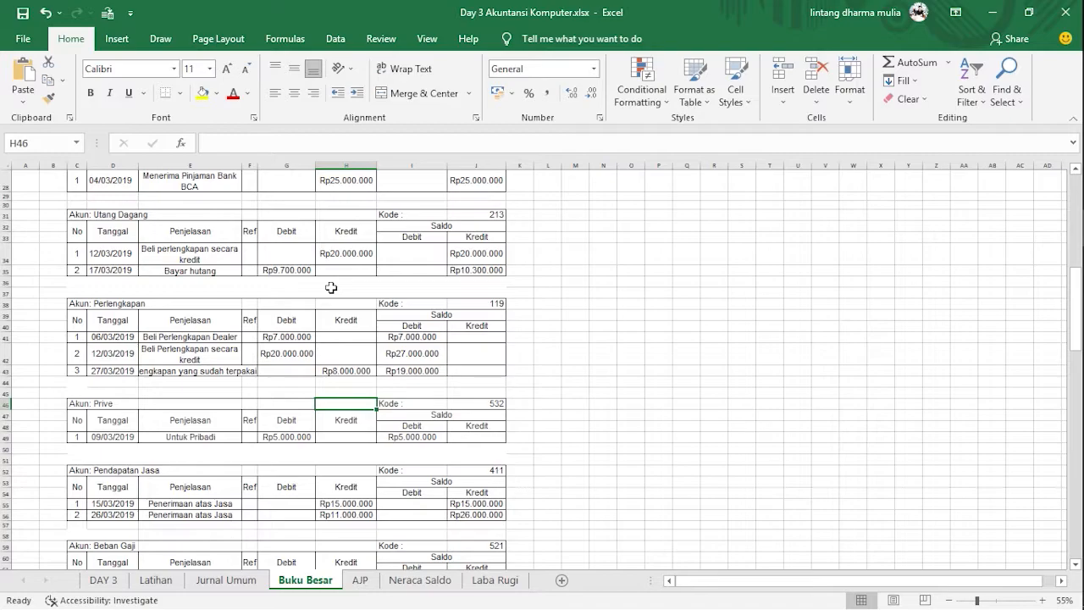
click(238, 370)
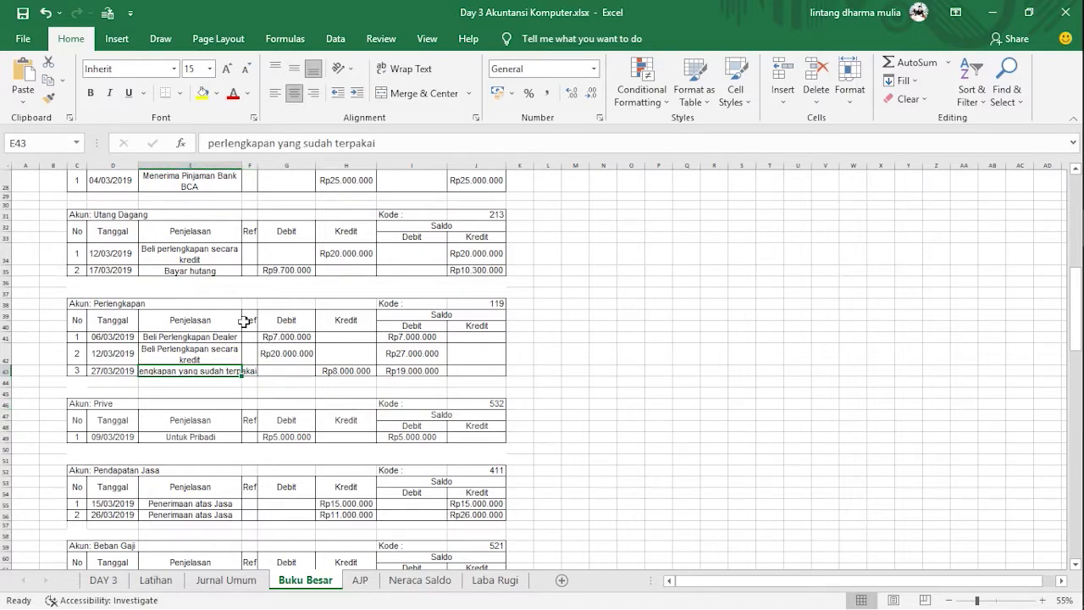
click(404, 68)
Review the Prive account and compare the 15 and 26 March Pendapatan Jasa rows on Buku Besar with Jurnal Umum's credit entries
scroll(334, 339, down, 3)
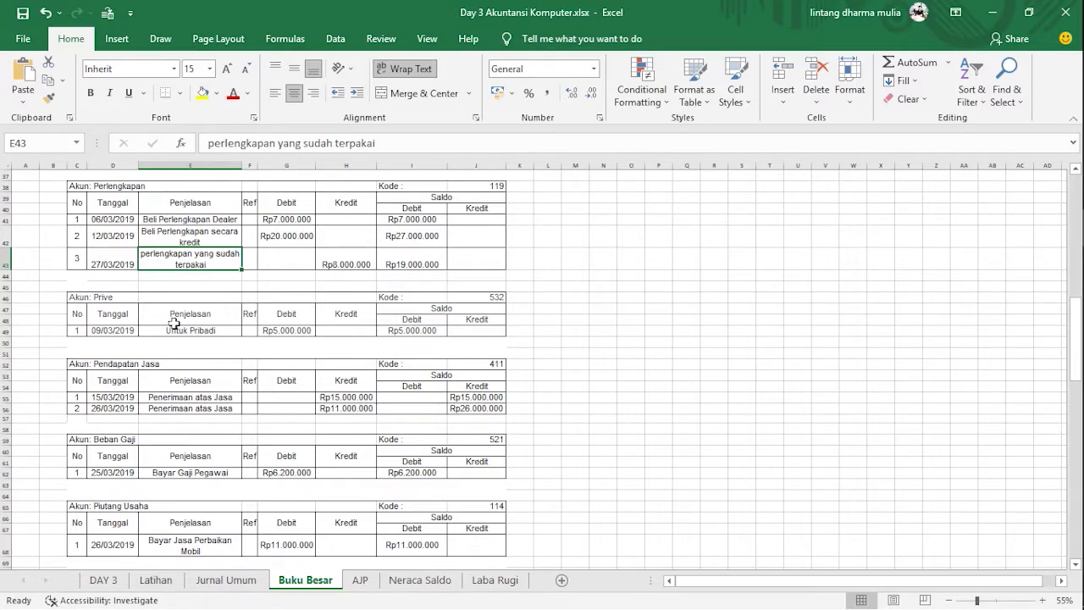
scroll(173, 323, down, 2)
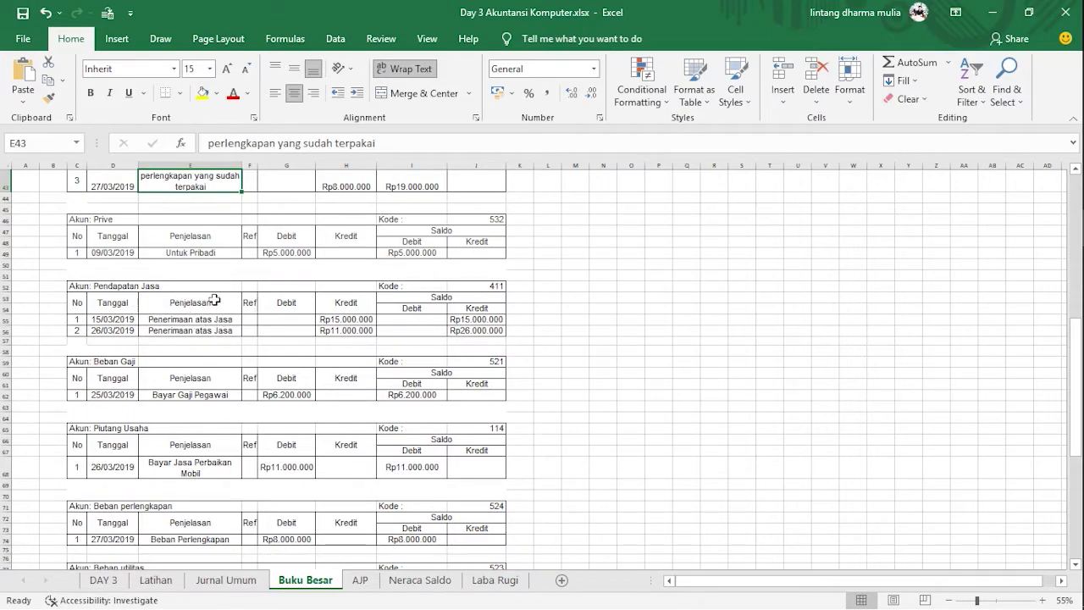
click(258, 580)
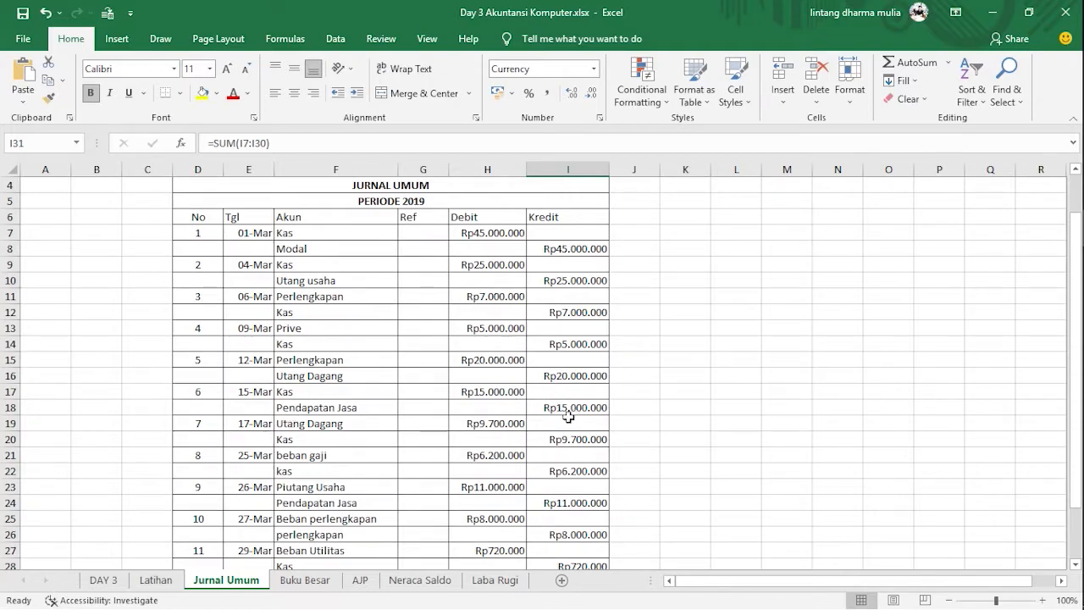
click(288, 585)
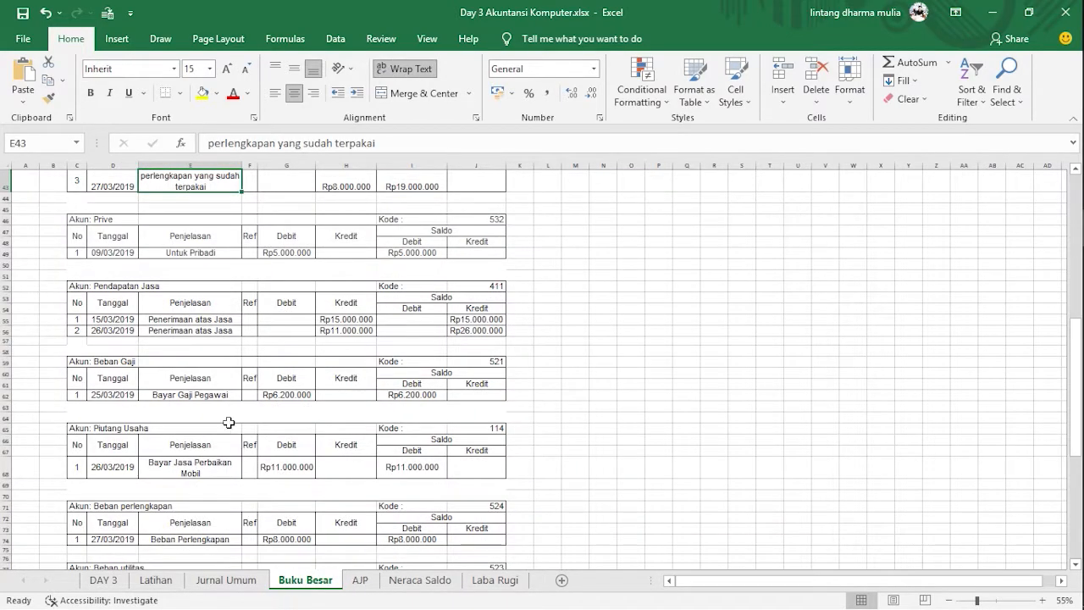
click(243, 587)
scroll(343, 450, down, 2)
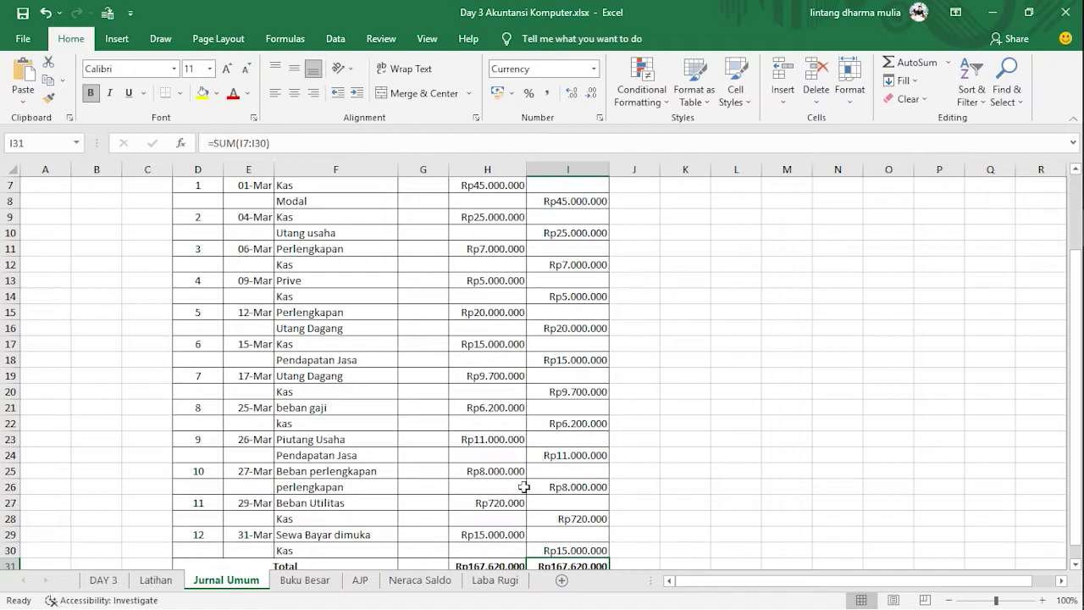
click(314, 586)
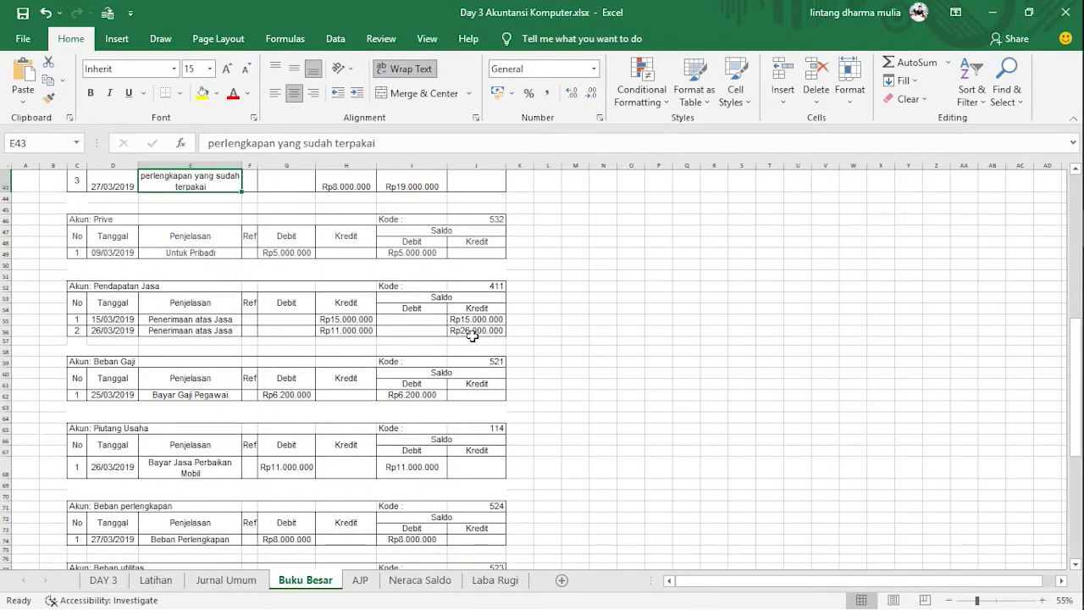
Compare the Beban Gaji and Piutang Usaha accounts on Buku Besar with the 25 and 26 March debit entries on Jurnal Umum
scroll(466, 328, down, 1)
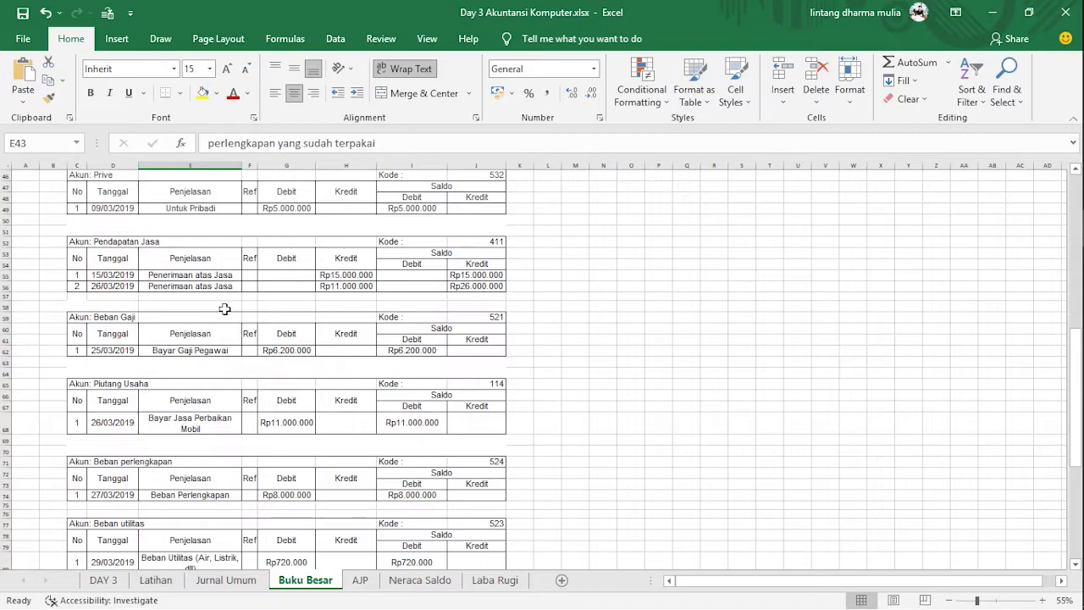
click(226, 580)
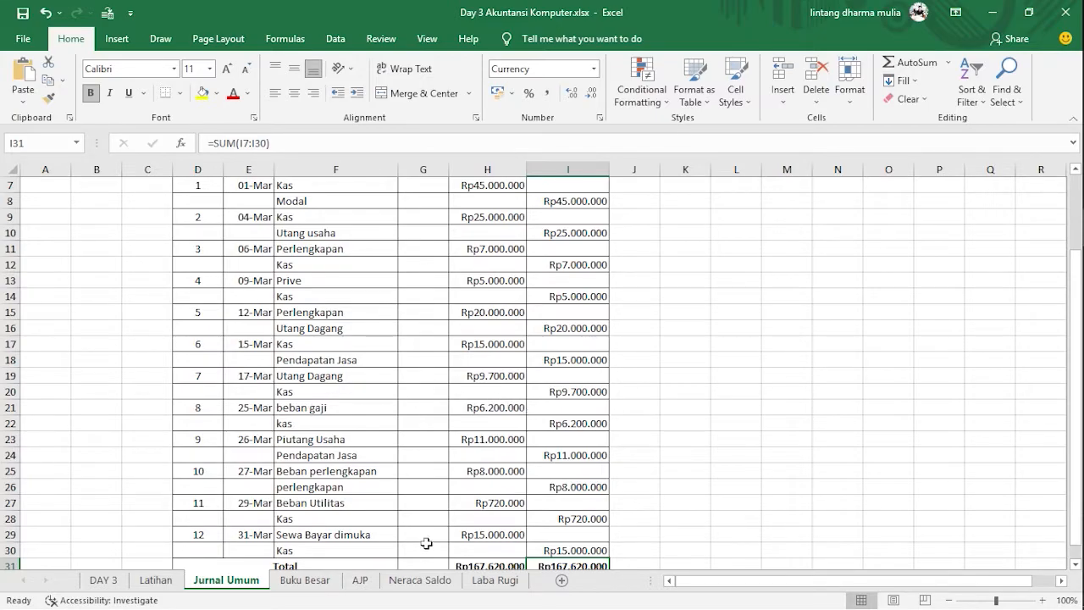
click(305, 579)
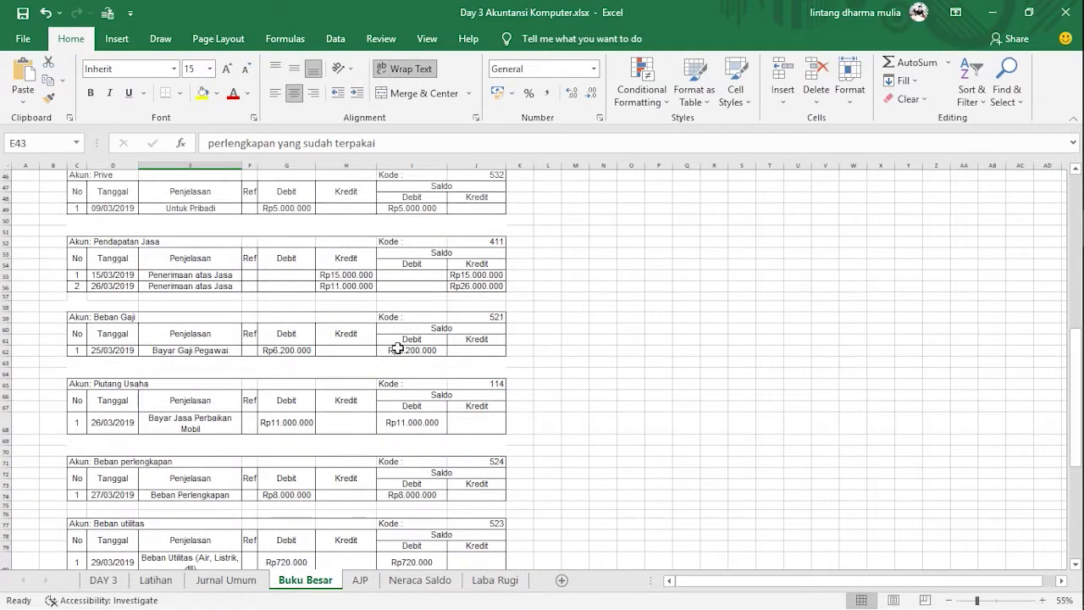
scroll(345, 375, down, 2)
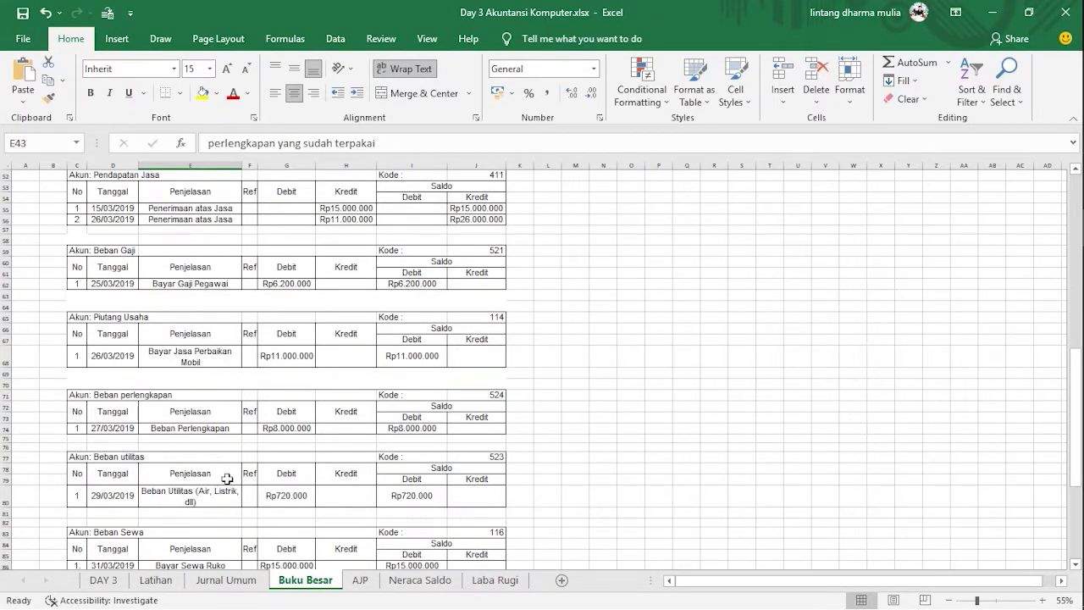
click(244, 580)
scroll(406, 464, down, 1)
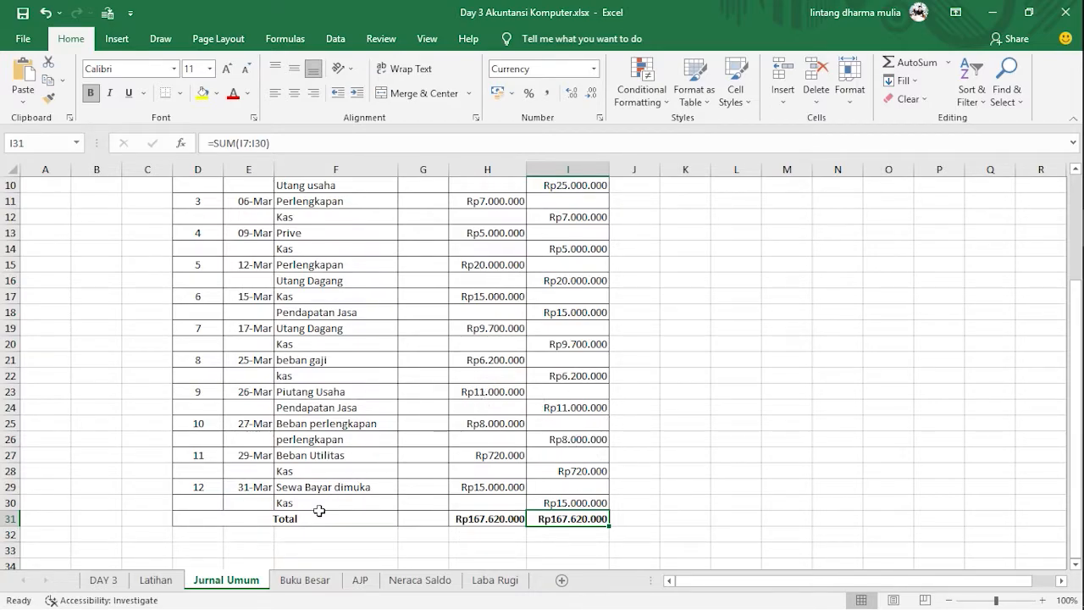
click(292, 584)
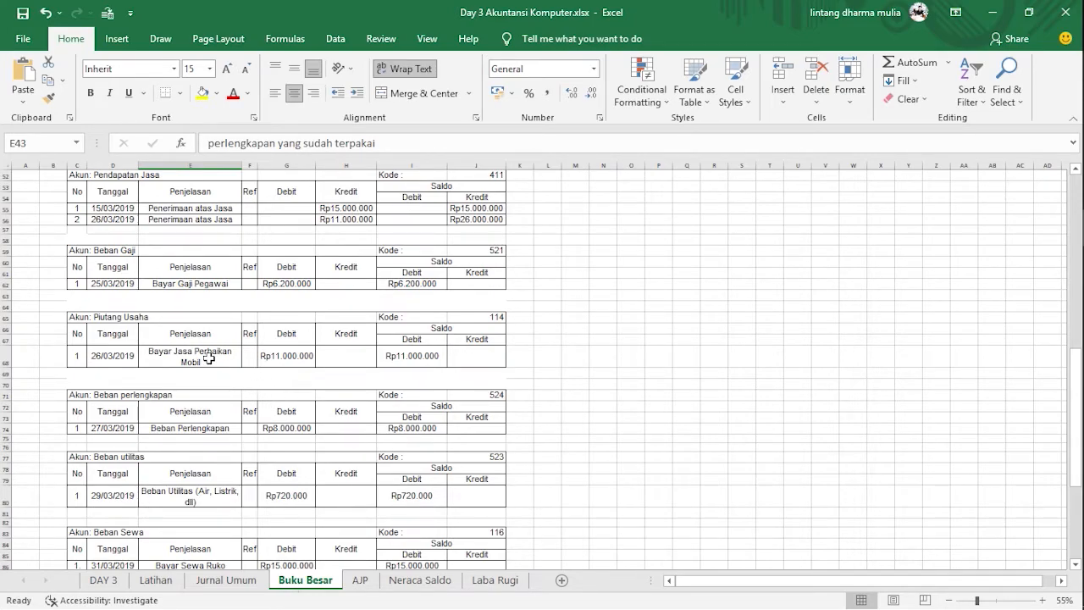
Look up the 26 March car-repair transaction on Latihan and in Jurnal Umum, and return to the Piutang Usaha account on Buku Besar
click(156, 579)
drag(169, 396, 479, 397)
click(479, 397)
click(315, 584)
click(260, 585)
click(304, 580)
scroll(267, 383, down, 2)
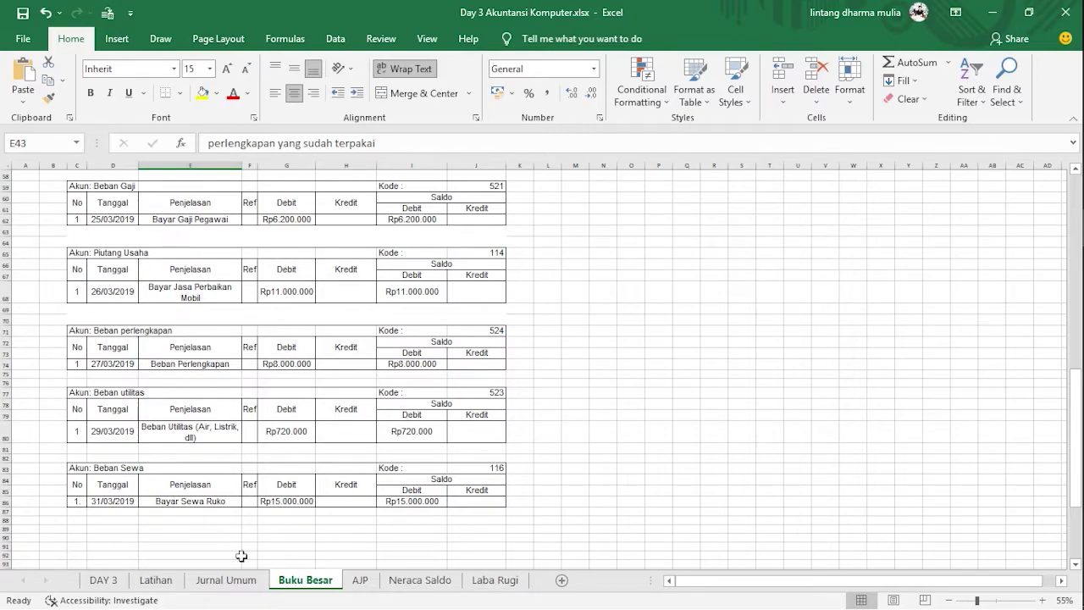
Compare the Beban Perlengkapan, Beban Utilitas and Beban Sewa accounts on Buku Besar with the 27 to 31 March transactions on Latihan
click(155, 580)
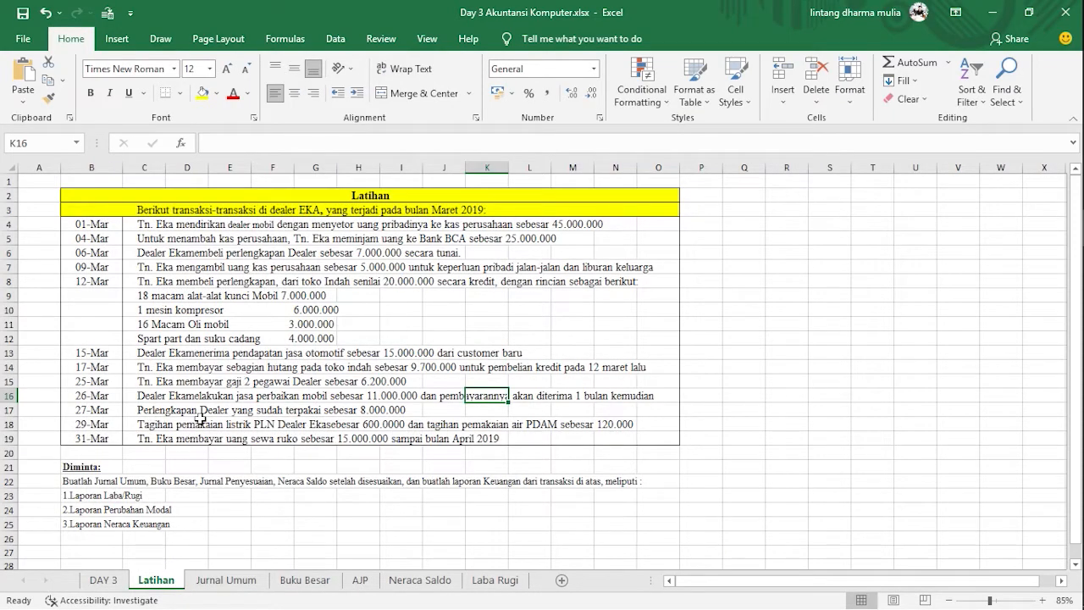
click(315, 583)
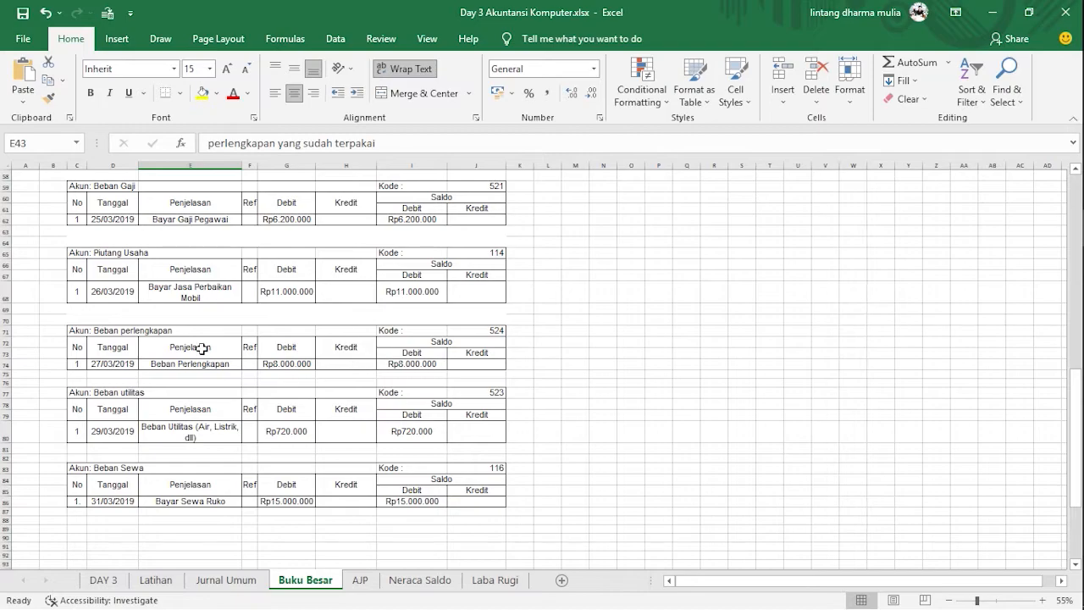
scroll(126, 401, down, 2)
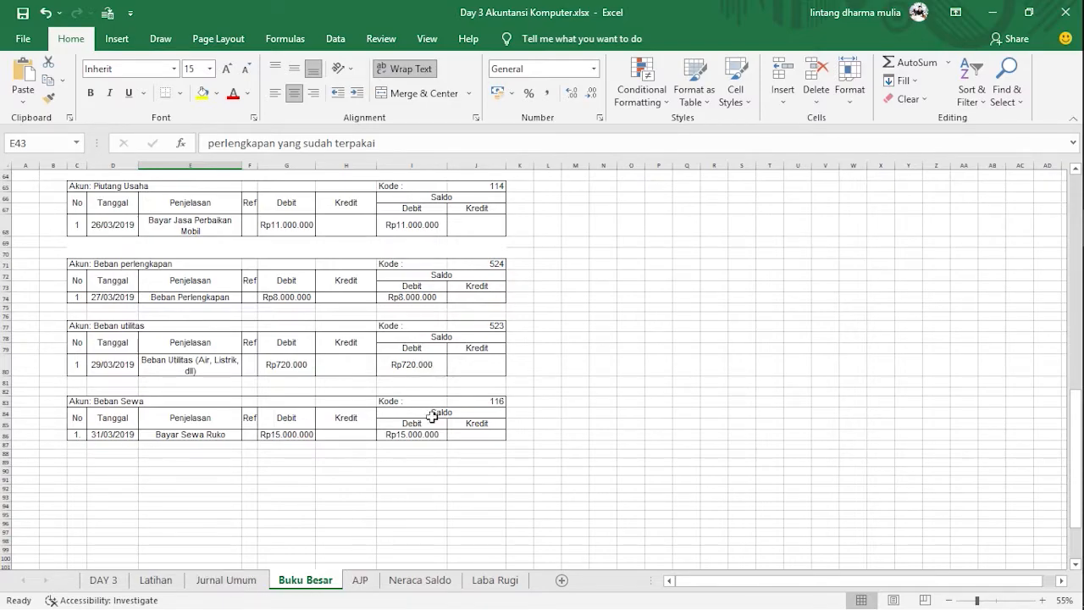
Review the Beban Sewa and Beban Perlengkapan adjusting entries on AJP, checking their source transactions on Latihan, Jurnal Umum and Buku Besar
click(360, 579)
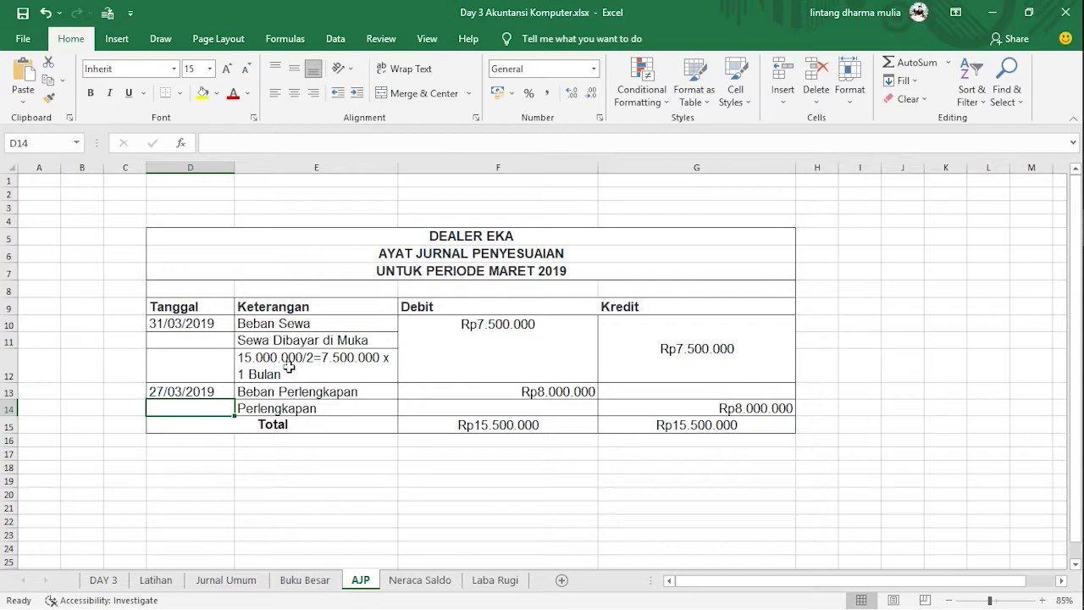
click(156, 579)
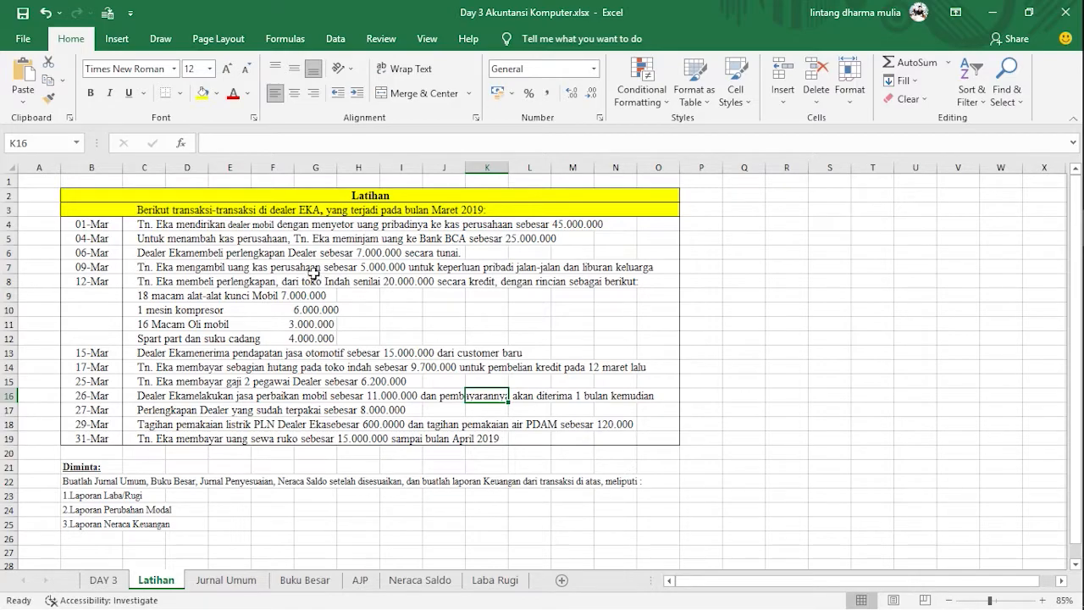
click(226, 580)
click(287, 580)
click(354, 583)
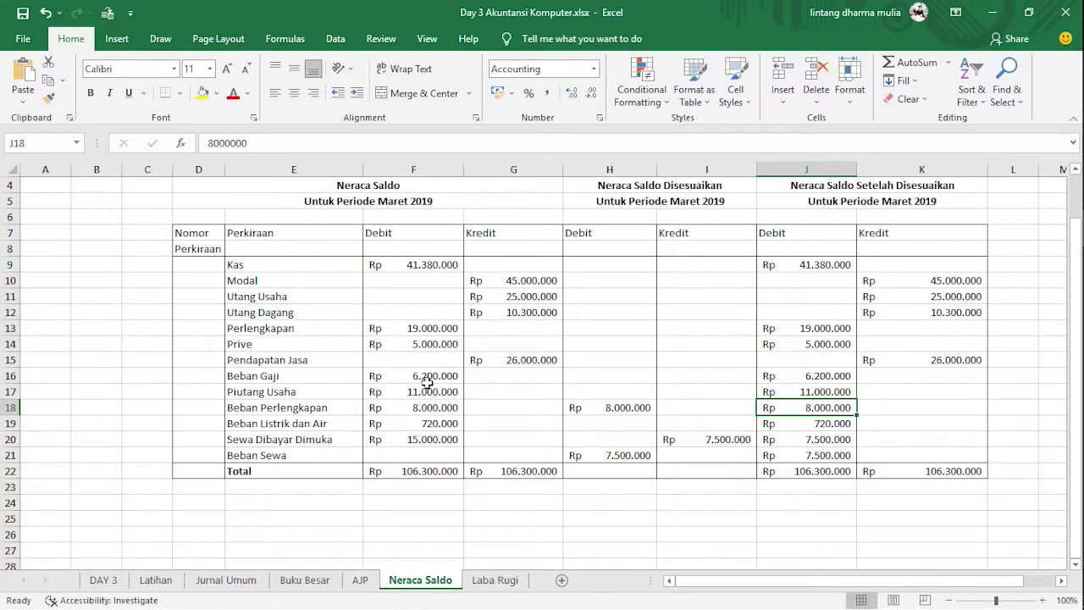
Review the Neraca Saldo layout and compare its Kas amount with the final Kas balance on Buku Besar
scroll(491, 339, up, 1)
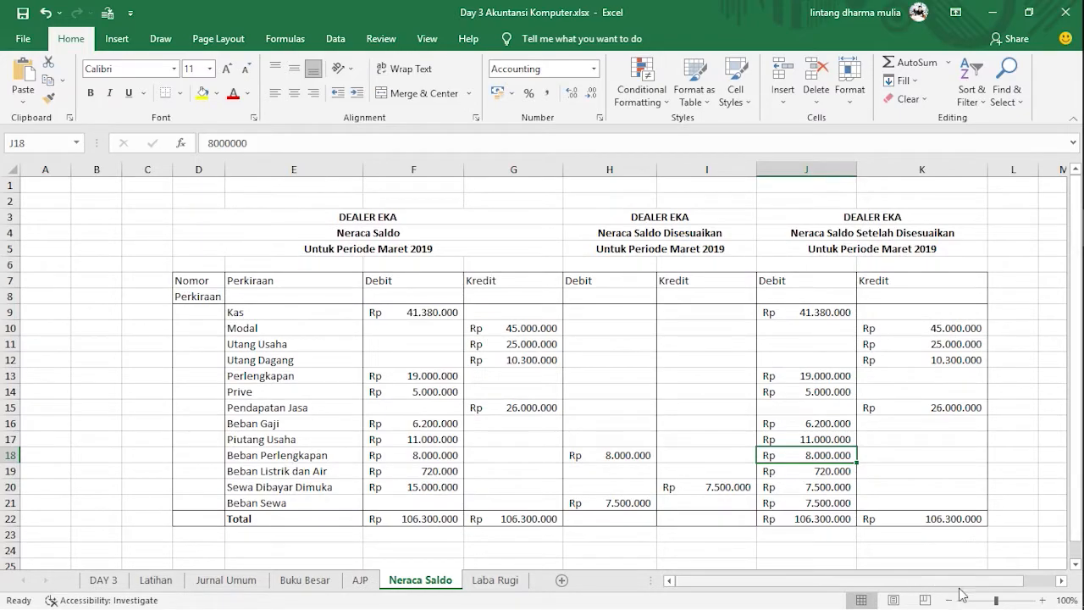
drag(996, 600, 997, 600)
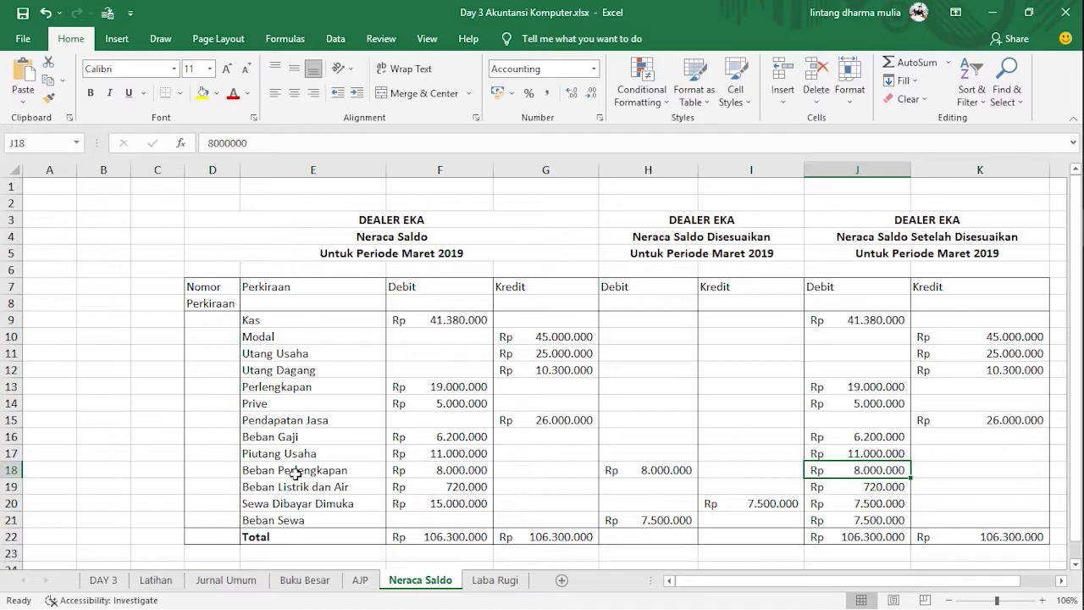
click(303, 580)
scroll(334, 387, up, 7)
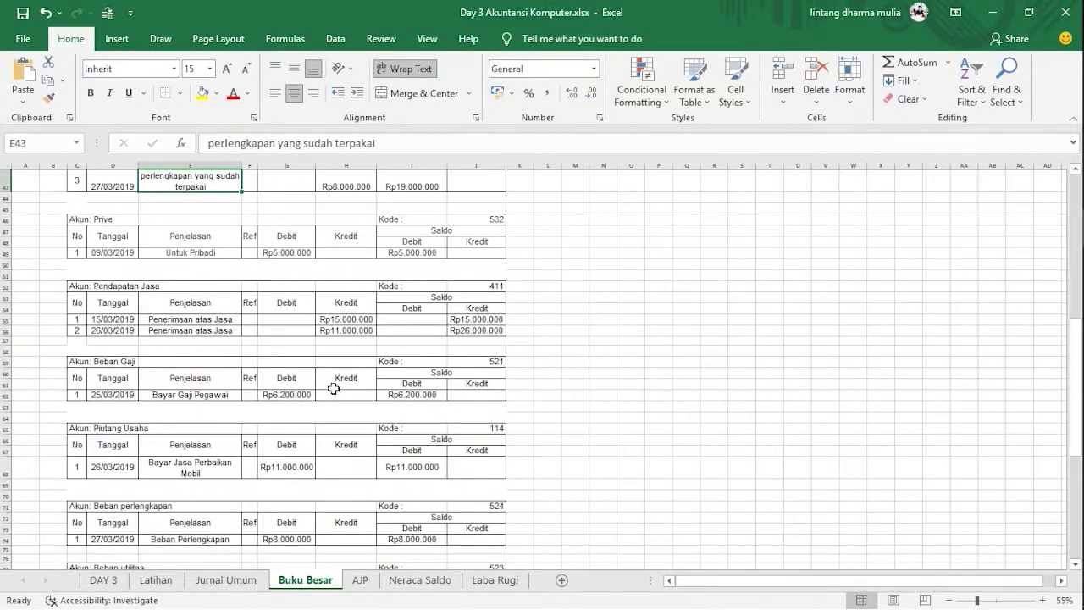
scroll(333, 388, up, 14)
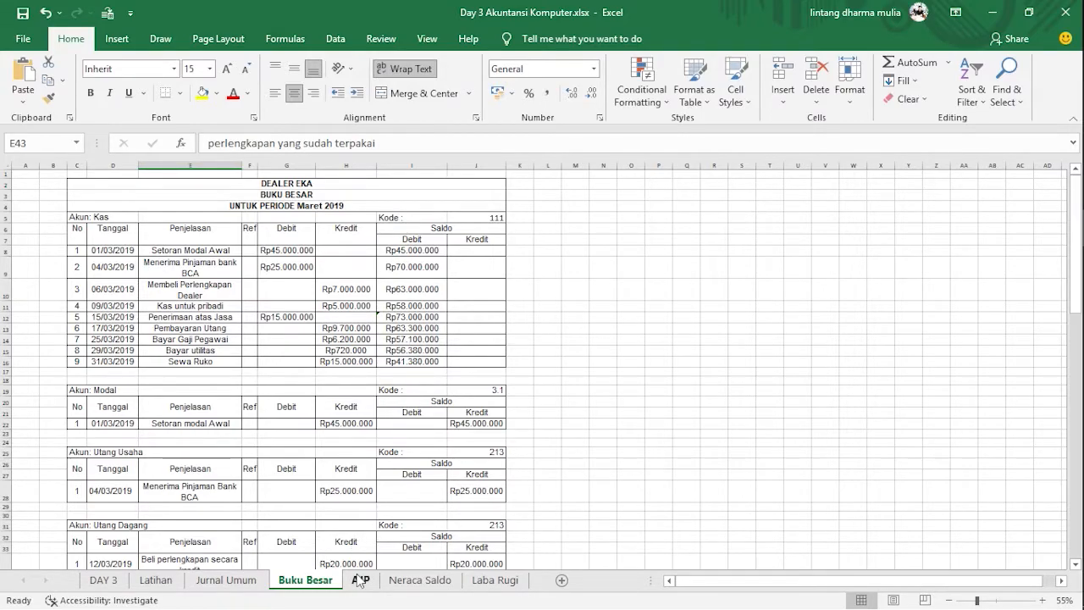
click(405, 581)
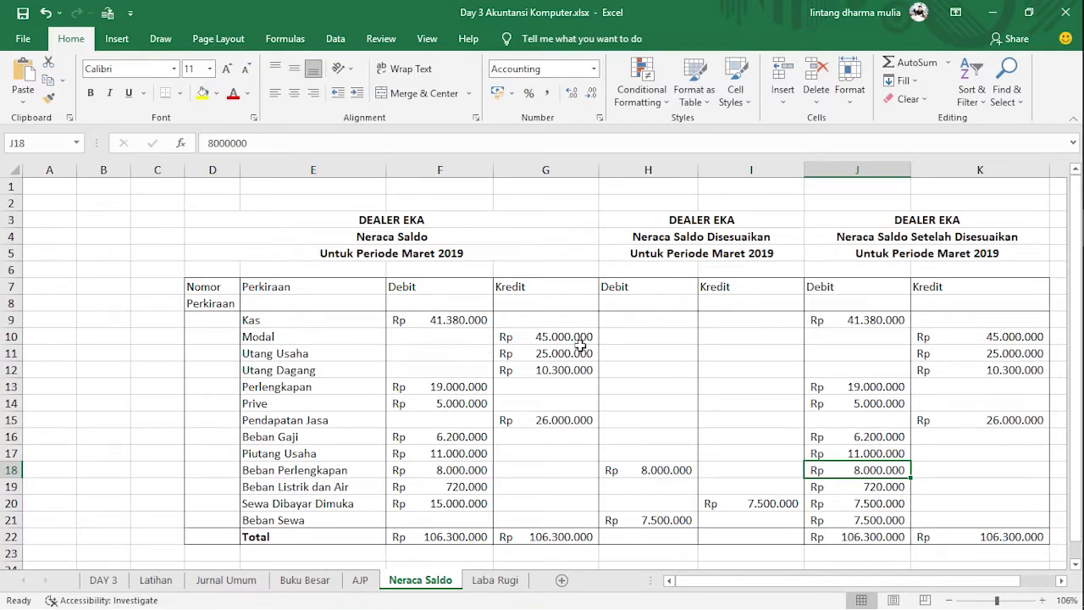
Compare the Modal and Utang Usaha credit balances on Buku Besar with their rows on Neraca Saldo
click(305, 579)
scroll(339, 365, down, 2)
scroll(335, 370, down, 1)
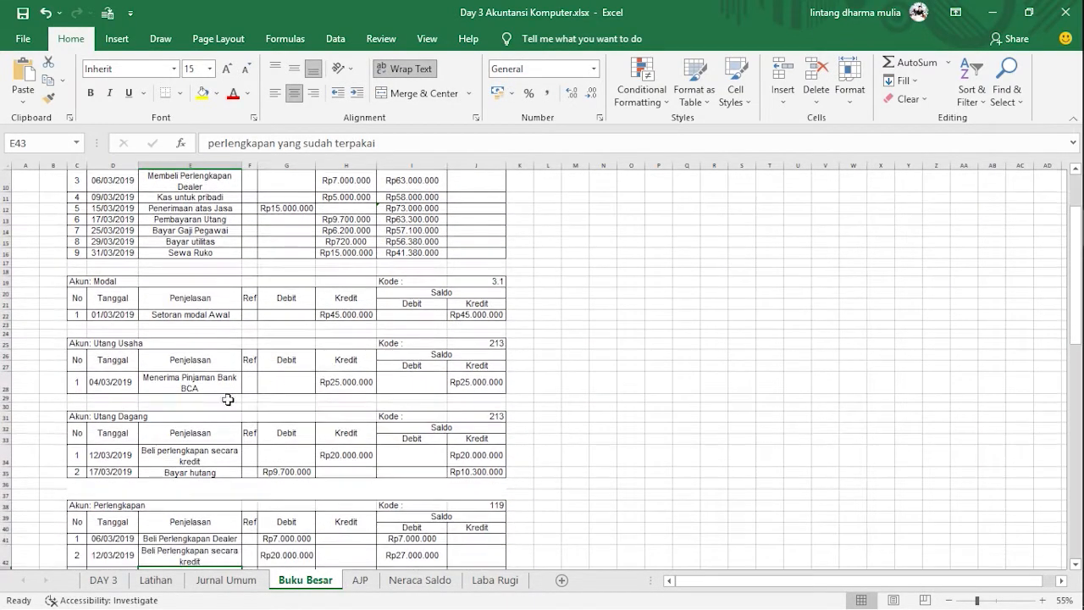
click(415, 581)
click(301, 582)
click(465, 381)
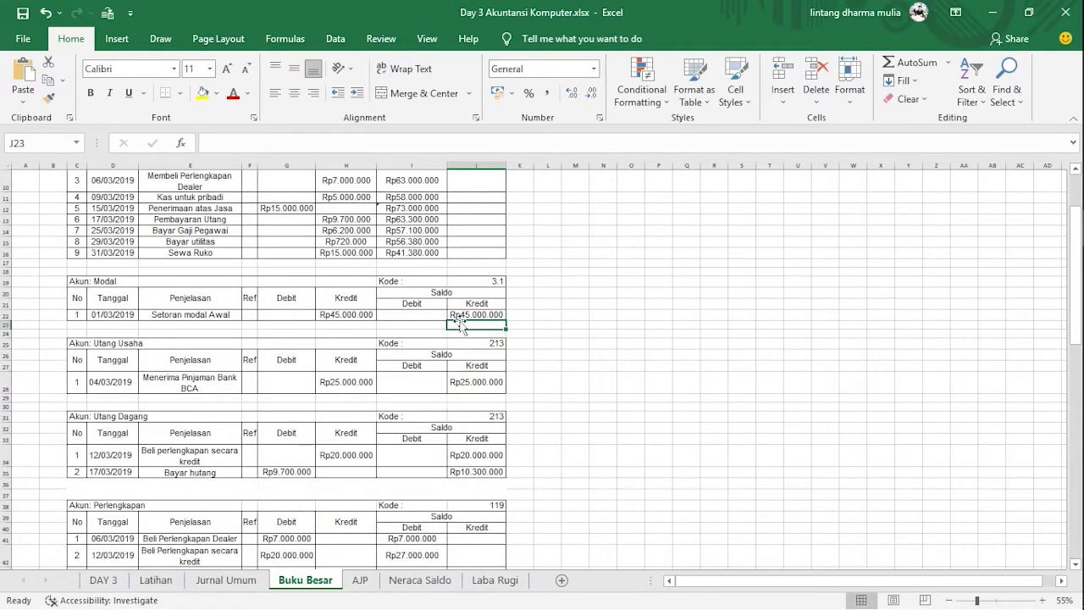
click(459, 314)
click(407, 580)
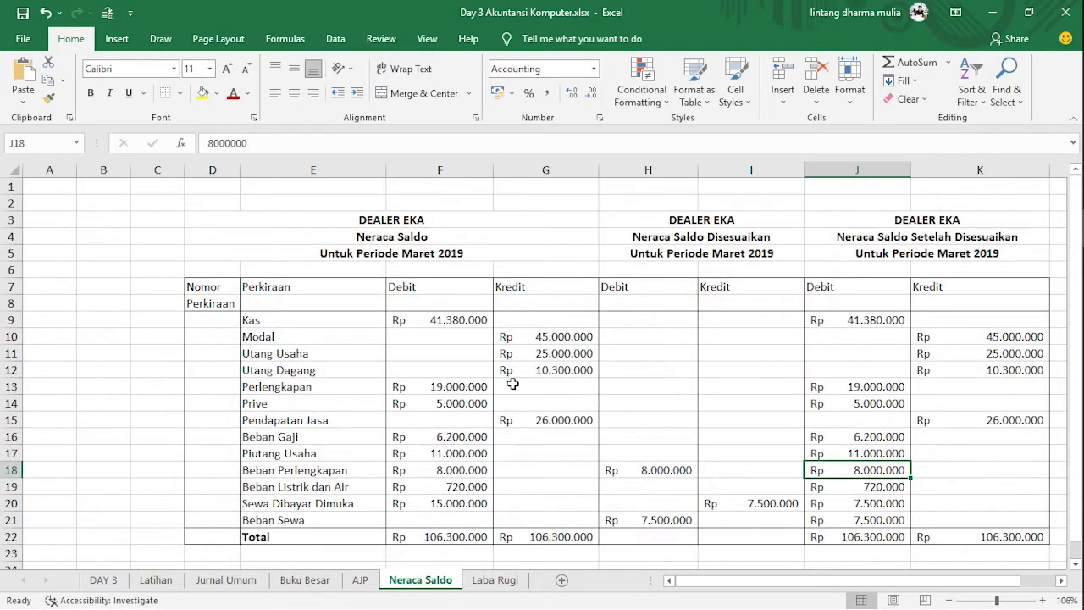
Compare the final Utang Dagang and Perlengkapan balances on Buku Besar with their amounts on Neraca Saldo
click(328, 584)
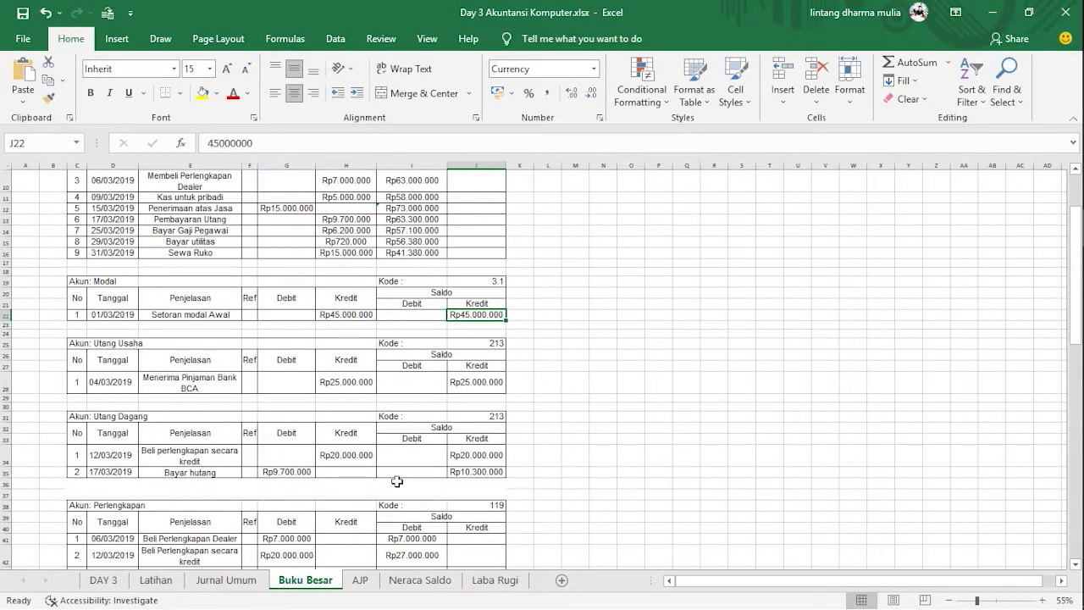
click(467, 474)
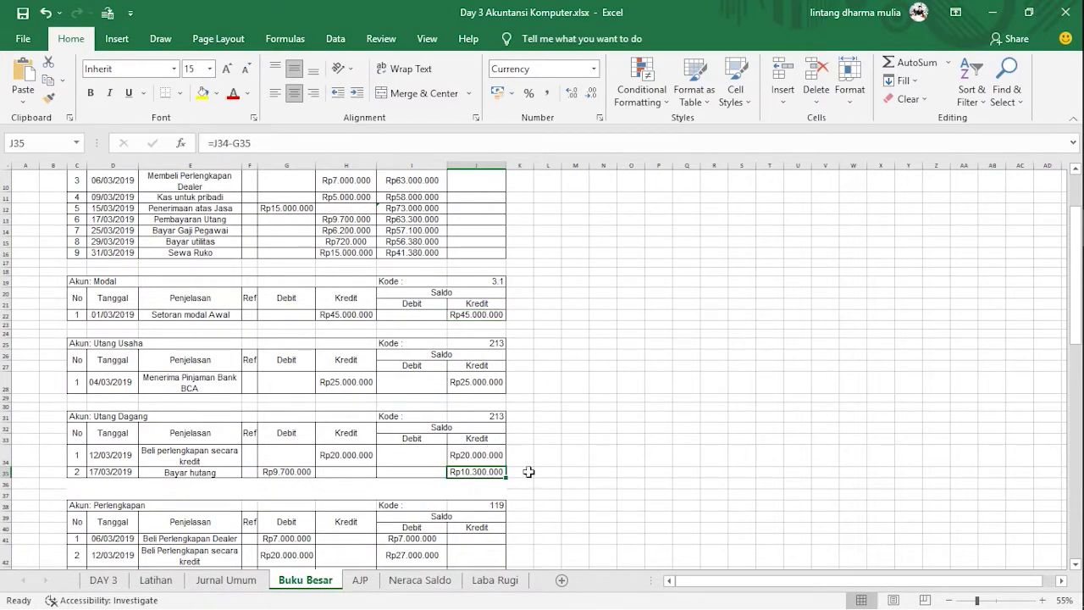
click(413, 581)
click(537, 367)
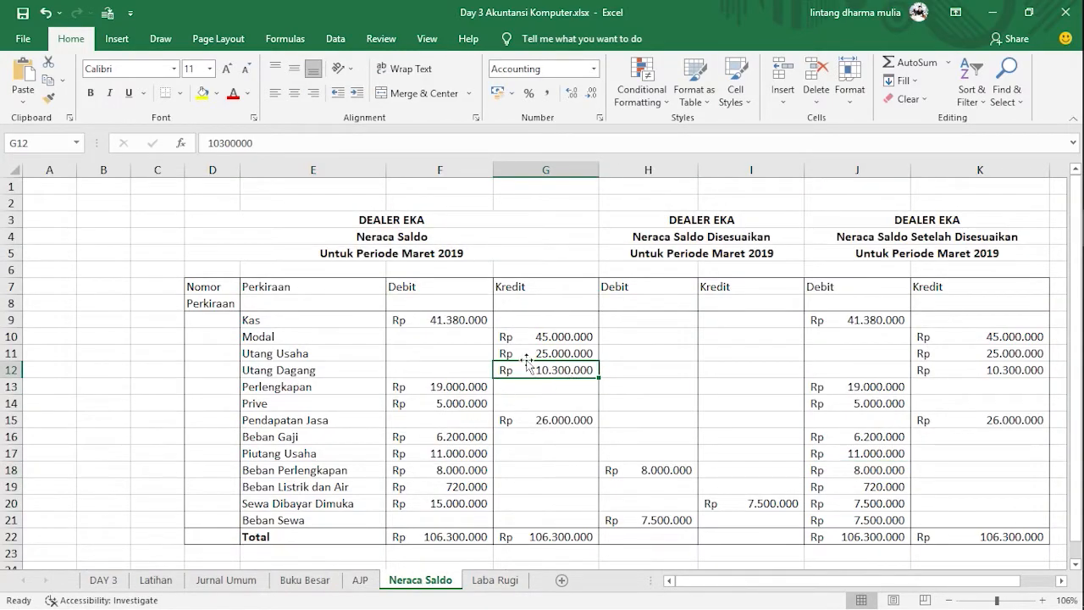
click(304, 580)
scroll(194, 426, down, 3)
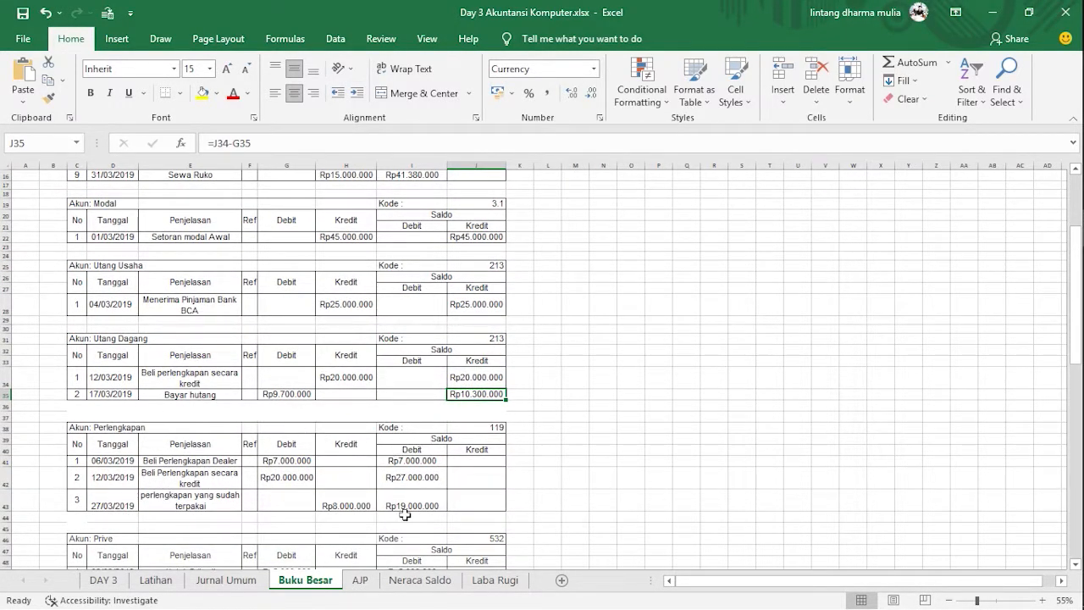
click(418, 579)
click(473, 386)
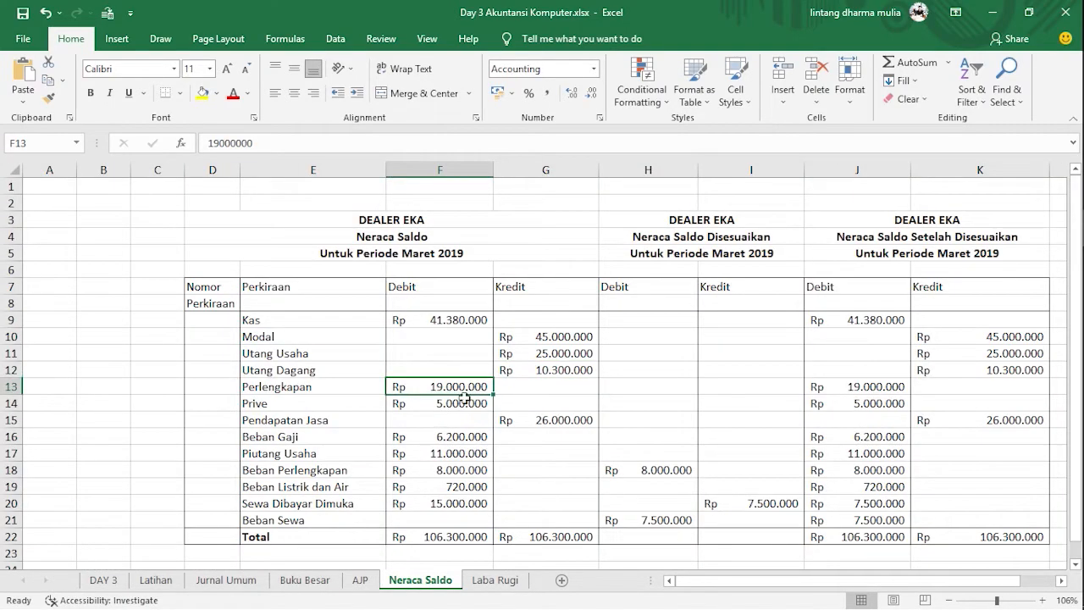
Compare the Prive debit and Pendapatan Jasa credit balances on Buku Besar with their amounts on Neraca Saldo
click(254, 581)
click(288, 577)
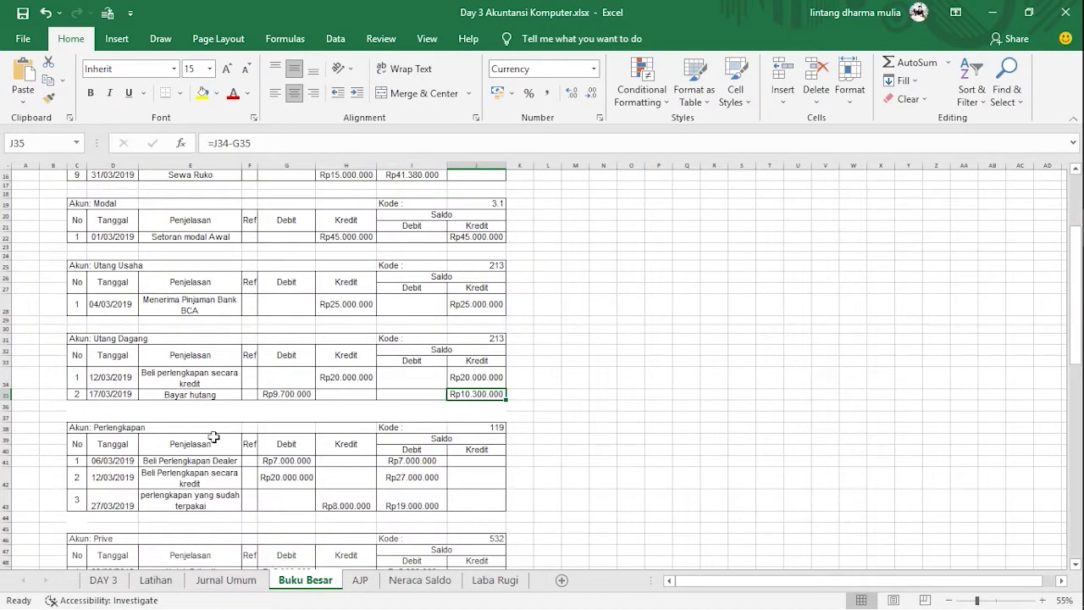
scroll(214, 436, down, 2)
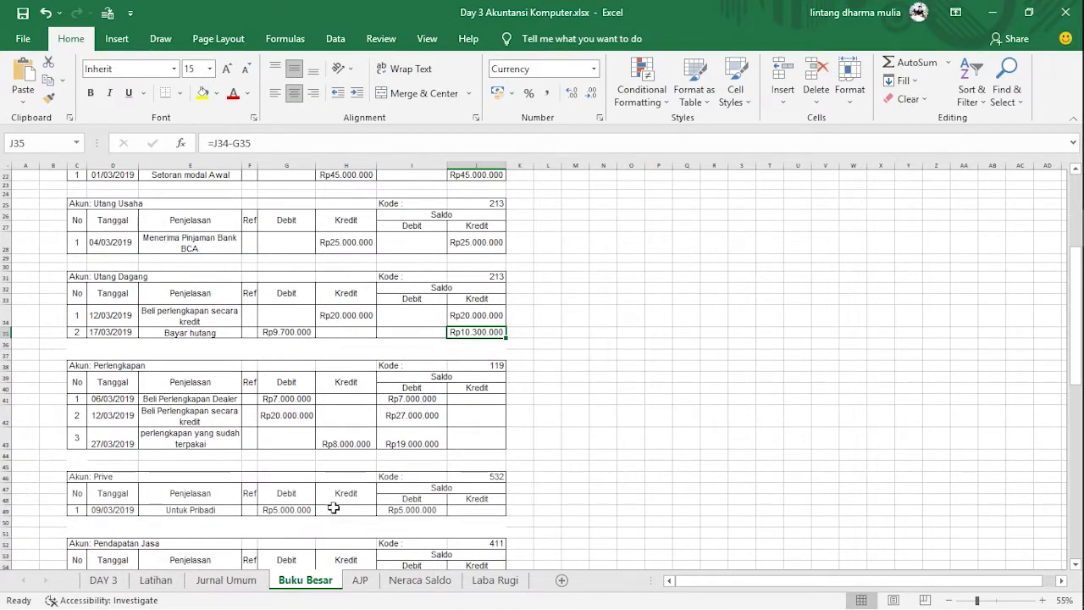
click(420, 579)
click(484, 406)
click(549, 420)
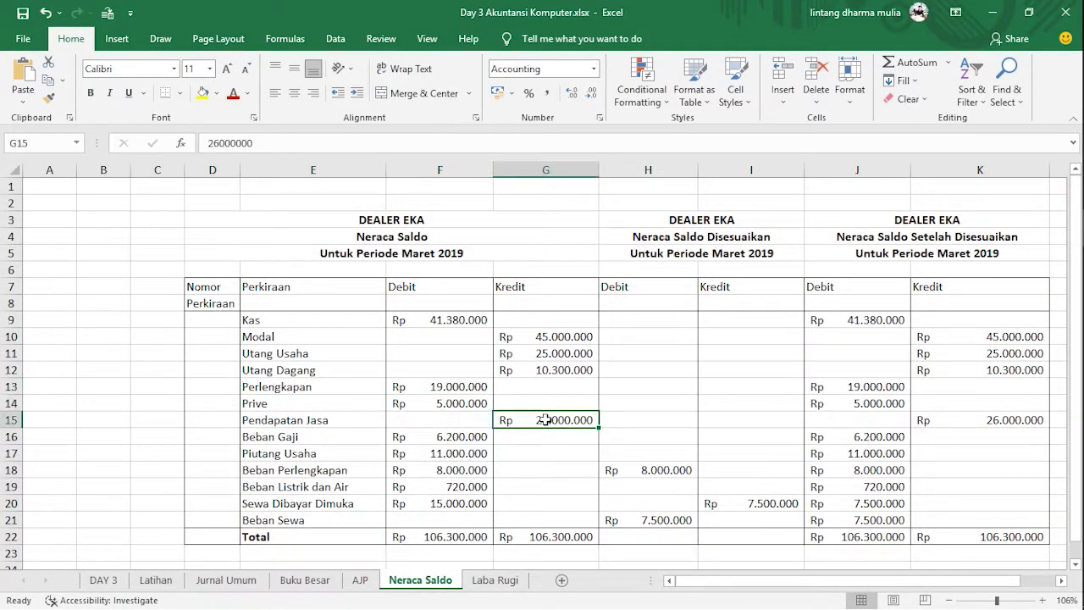
click(301, 580)
scroll(317, 431, down, 2)
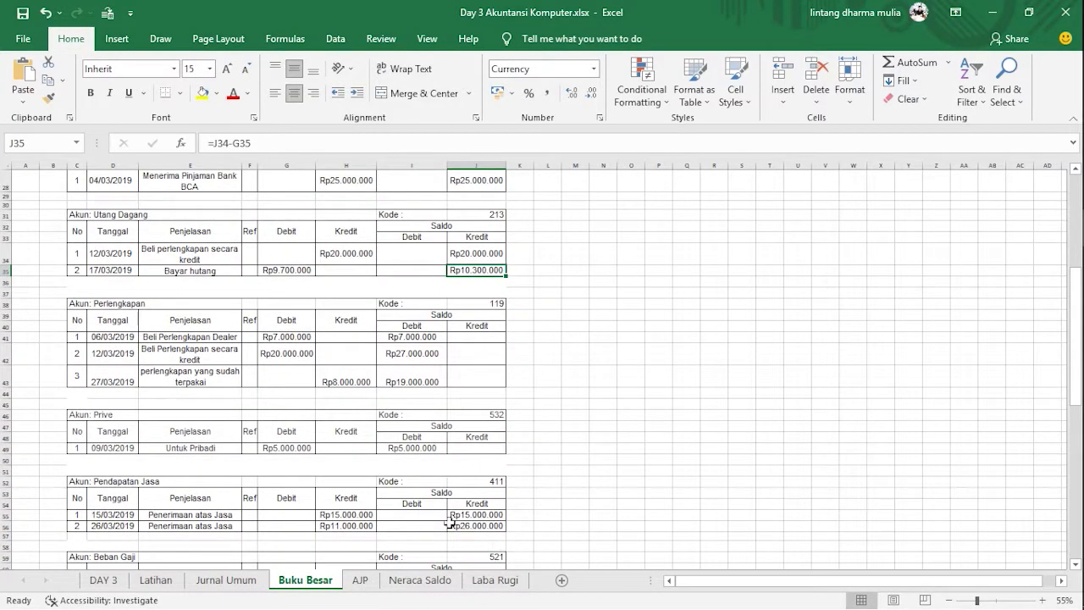
click(420, 580)
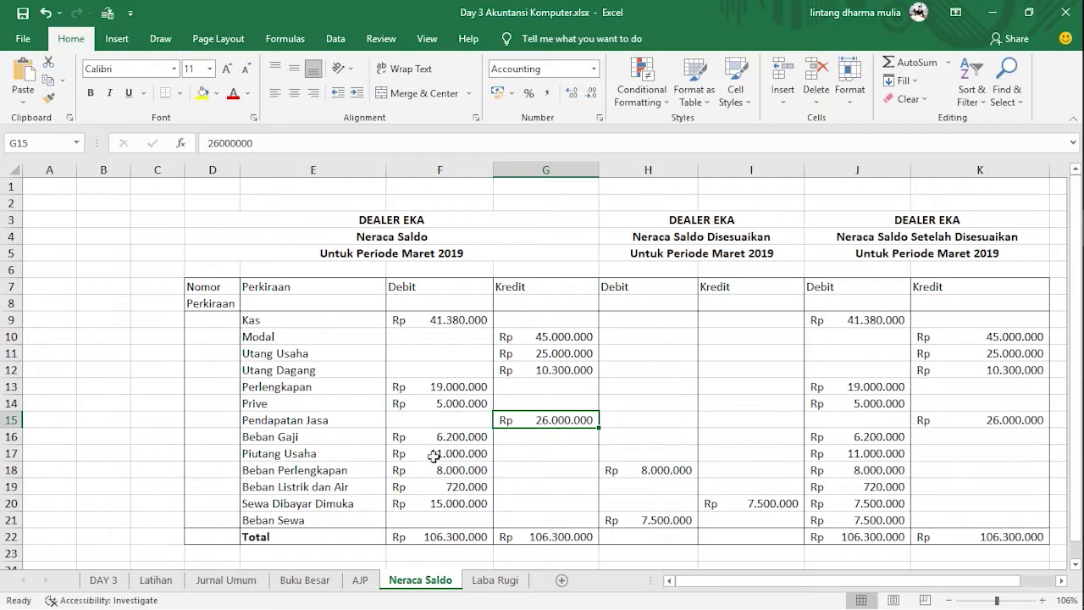
Find the Beban Gaji account on Buku Besar and compare its balance with the Beban Gaji debit on Neraca Saldo
click(305, 580)
scroll(292, 443, up, 2)
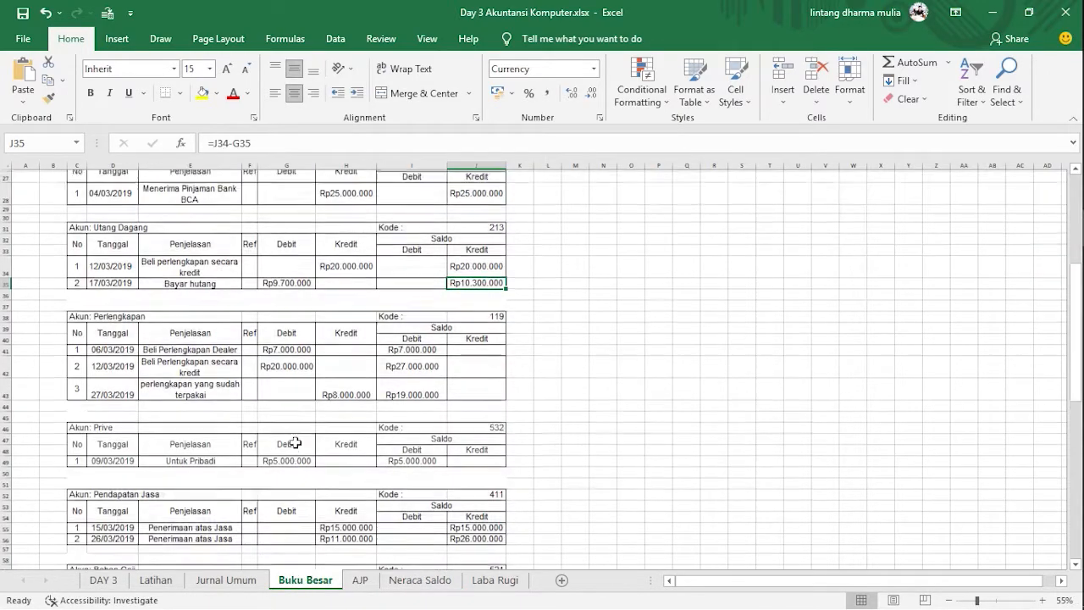
scroll(293, 443, up, 5)
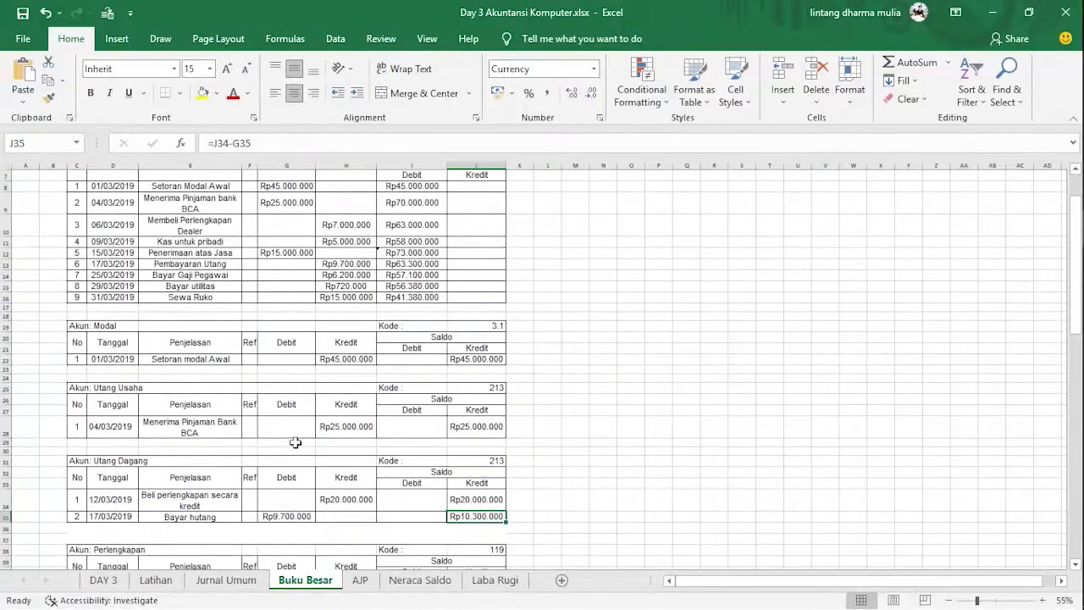
scroll(305, 451, down, 7)
scroll(307, 454, down, 3)
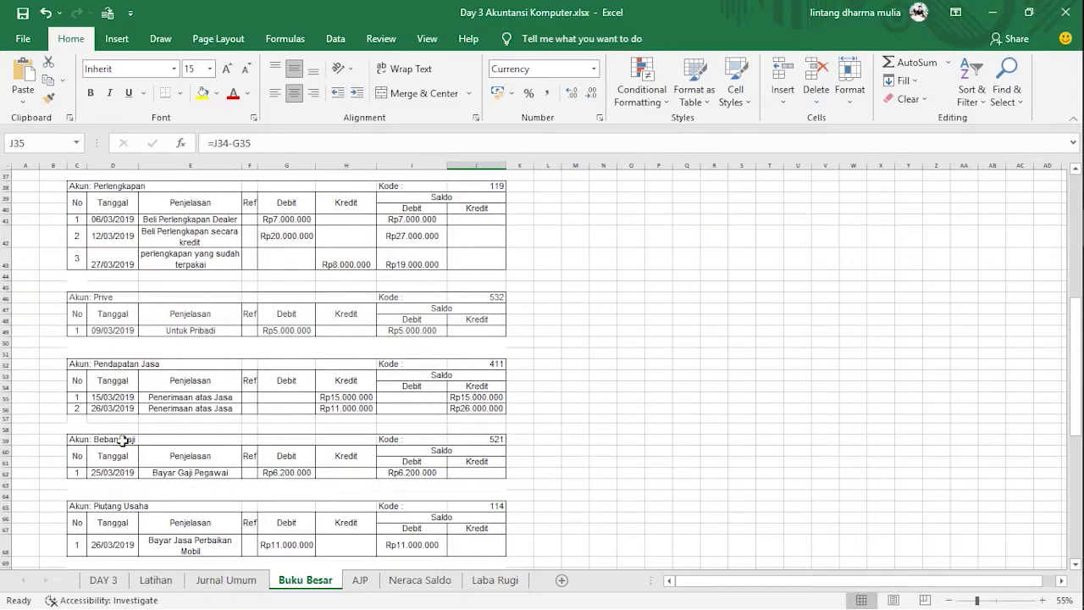
click(420, 580)
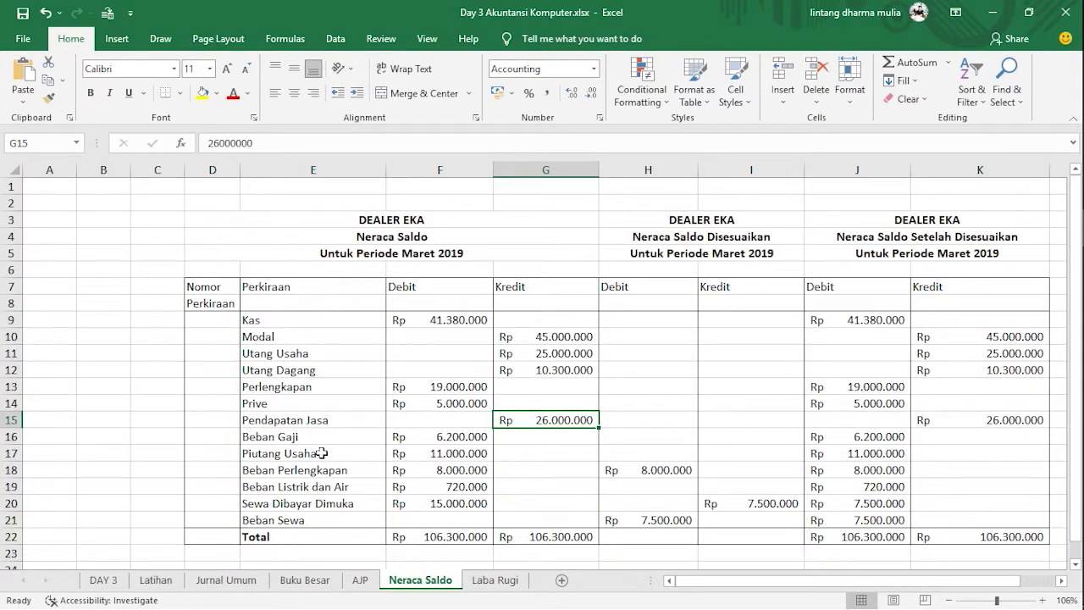
click(445, 439)
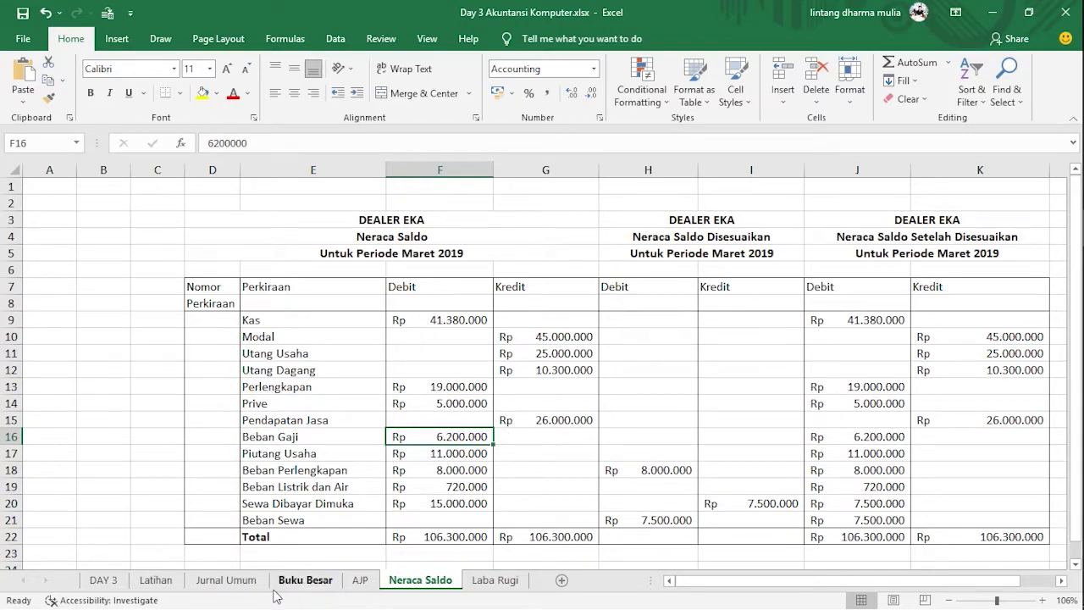
Compare the Piutang Usaha and Beban Perlengkapan balances on Buku Besar with their debit amounts on Neraca Saldo
click(304, 580)
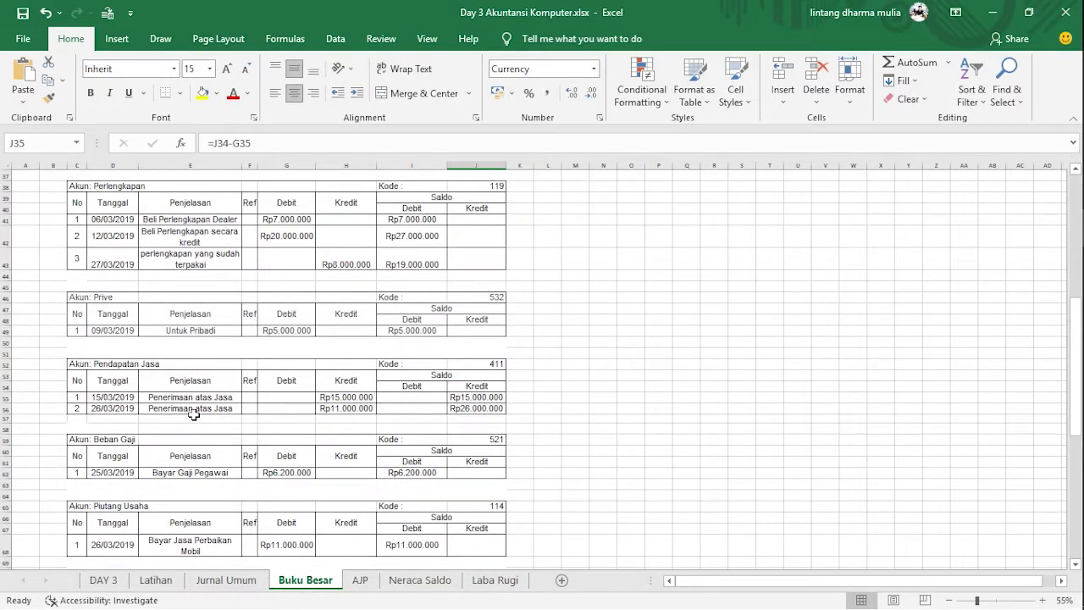
scroll(193, 414, down, 2)
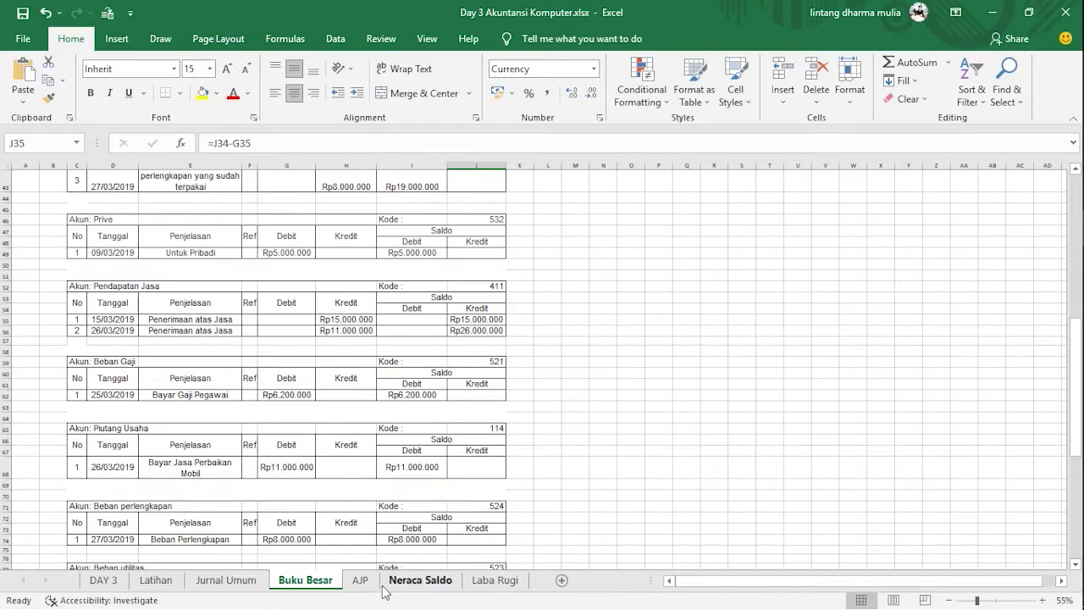
click(419, 580)
click(423, 454)
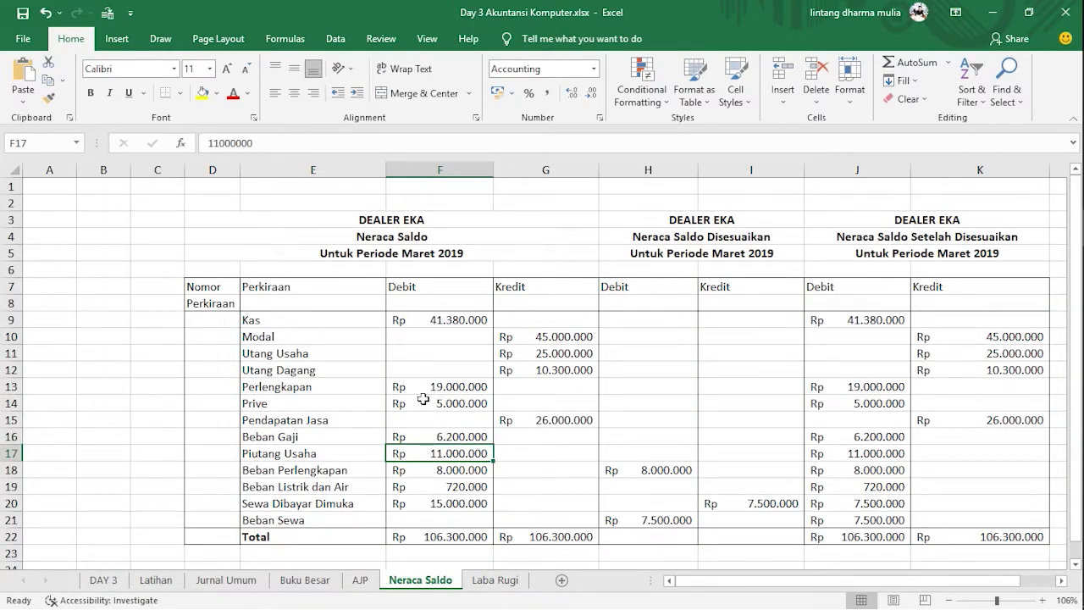
click(315, 580)
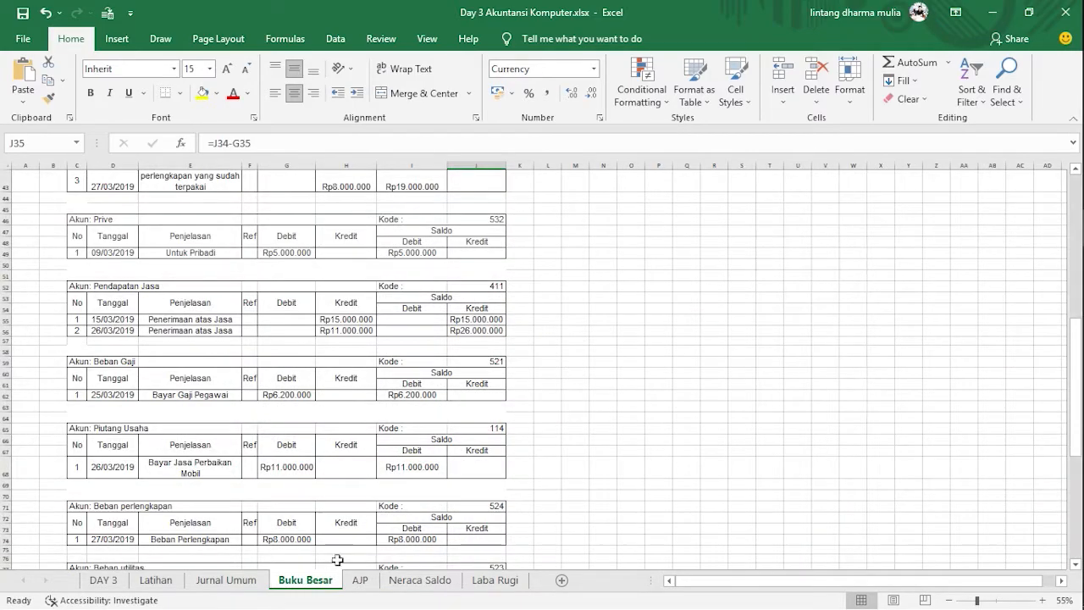
click(410, 580)
click(443, 474)
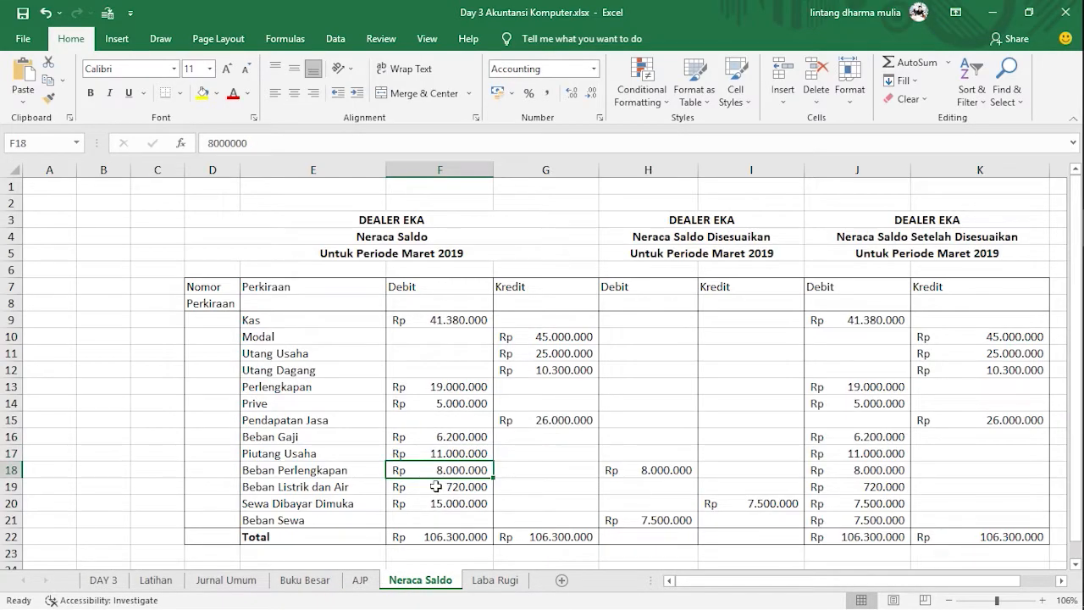
Find the Beban Utilitas account on Buku Besar and compare its balance with the Beban Listrik dan Air debit on Neraca Saldo
click(318, 580)
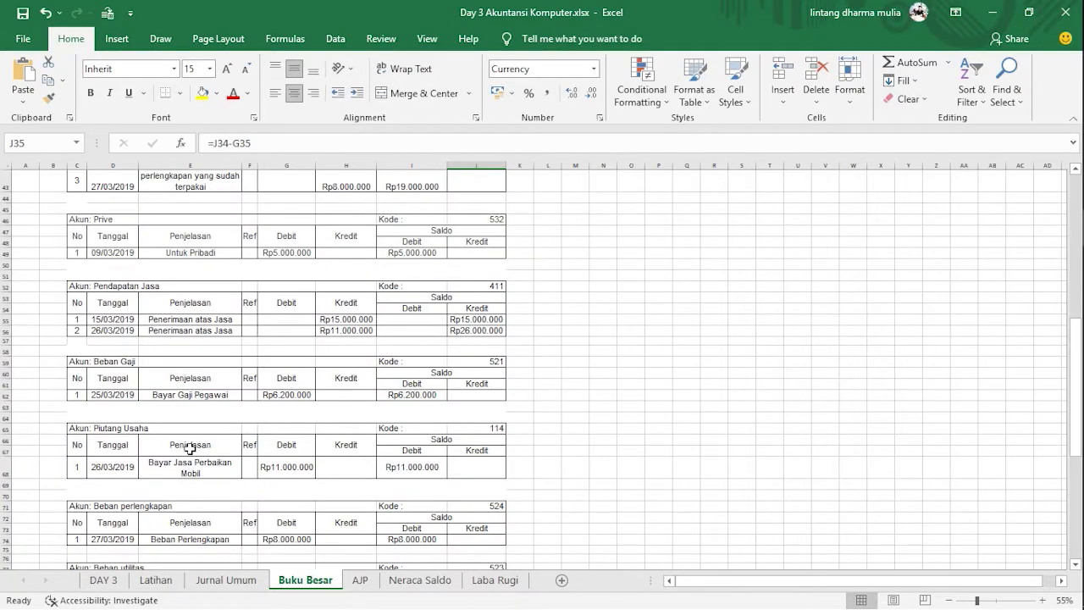
scroll(189, 448, down, 1)
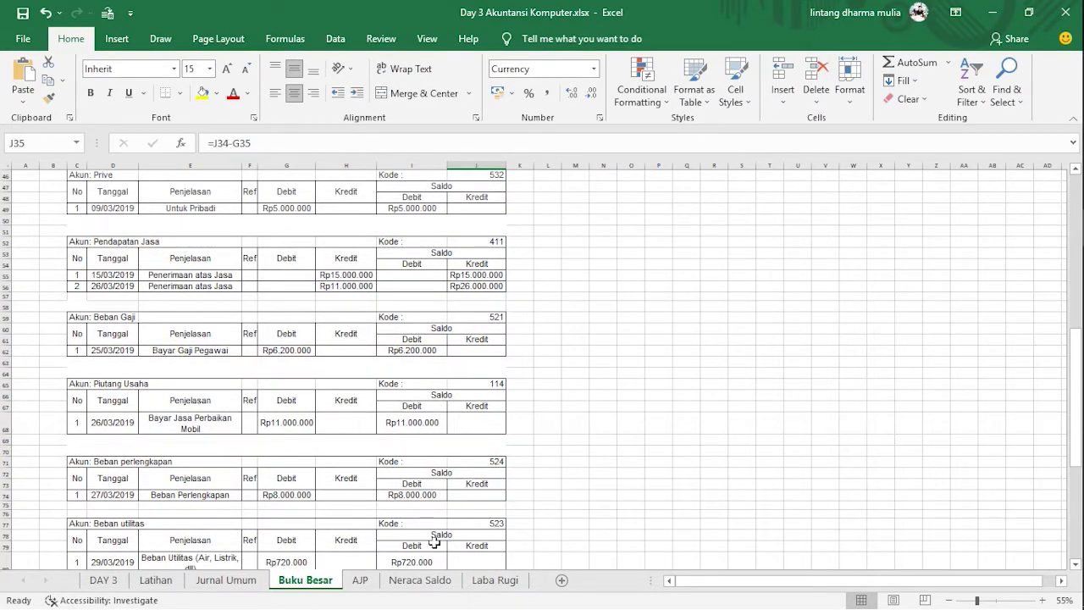
click(407, 580)
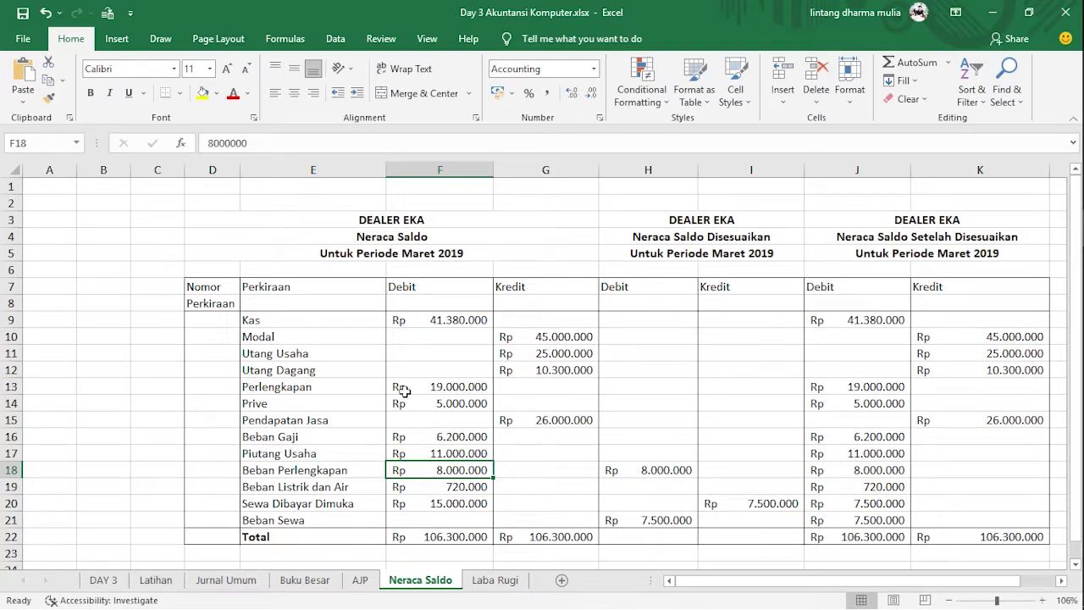
scroll(433, 491, down, 2)
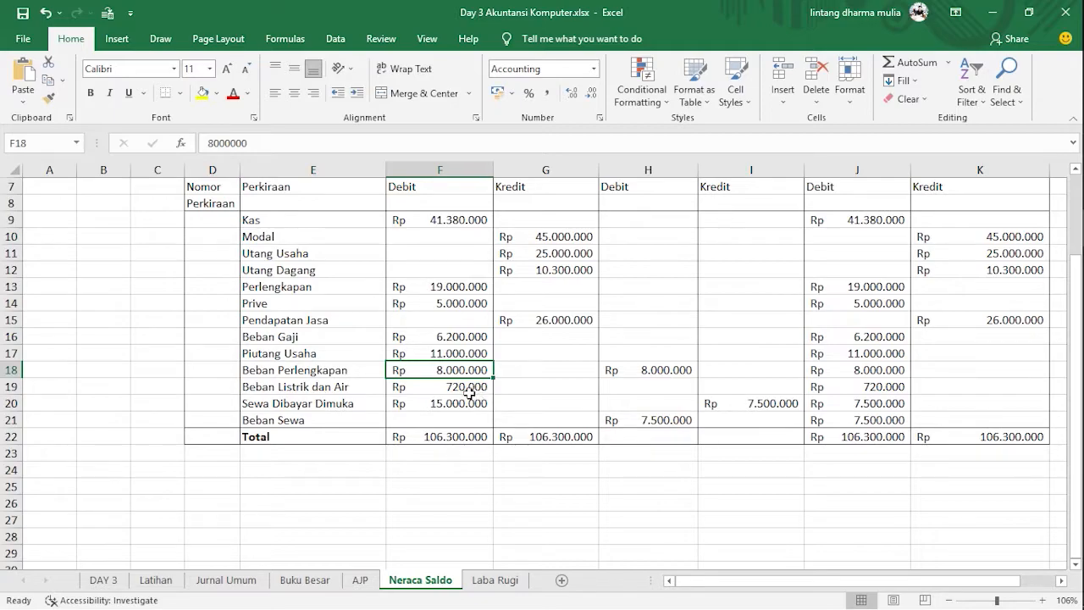
scroll(436, 364, up, 1)
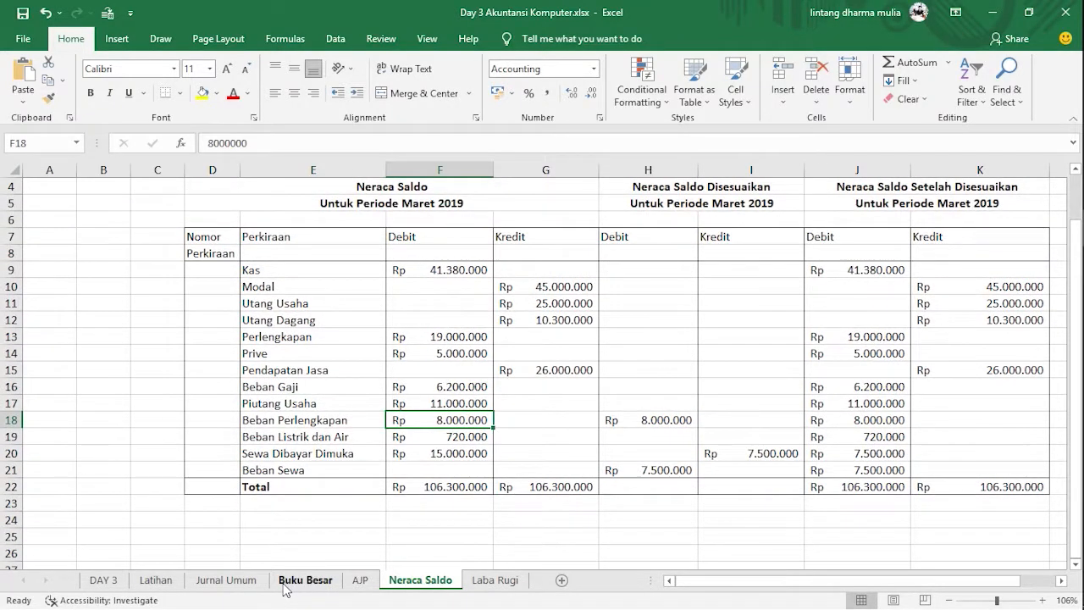
click(285, 587)
scroll(334, 474, down, 2)
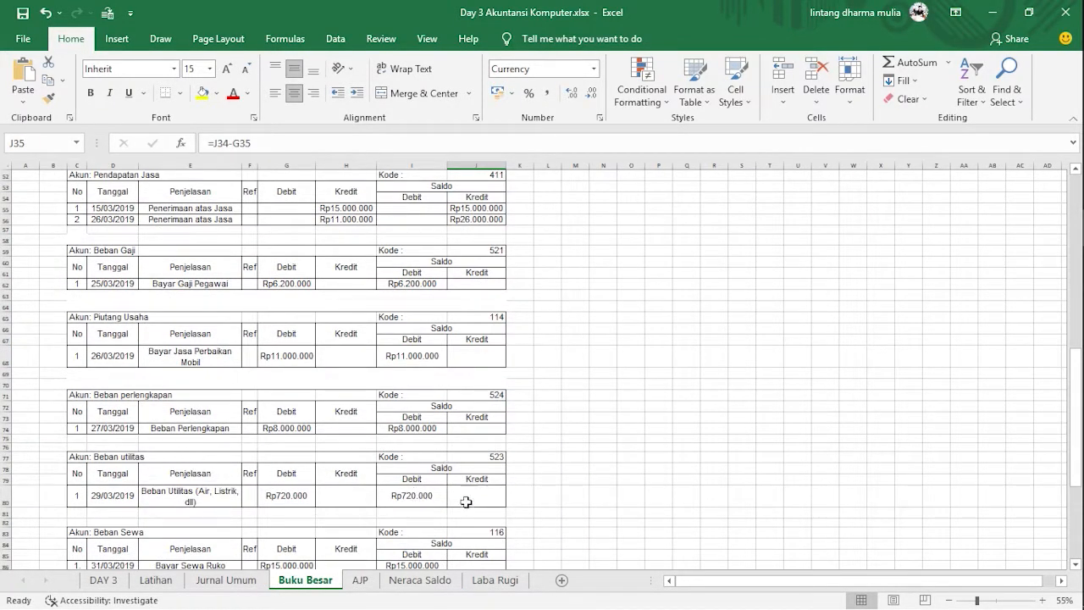
click(420, 579)
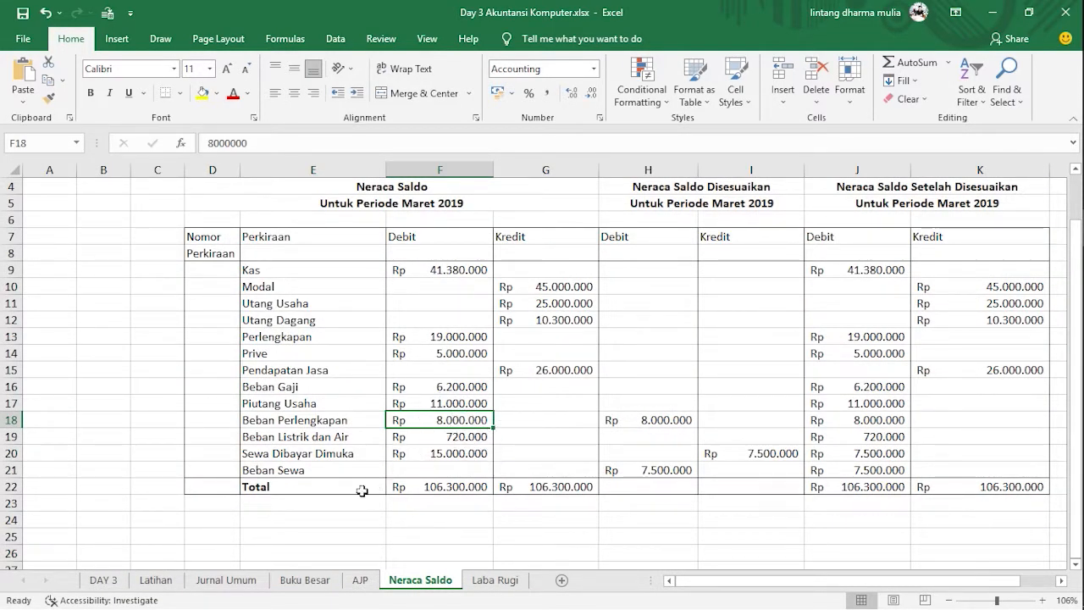
Compare the Beban Sewa account balance on Buku Besar with the Sewa Dibayar Dimuka debit on Neraca Saldo
click(320, 582)
scroll(288, 508, down, 4)
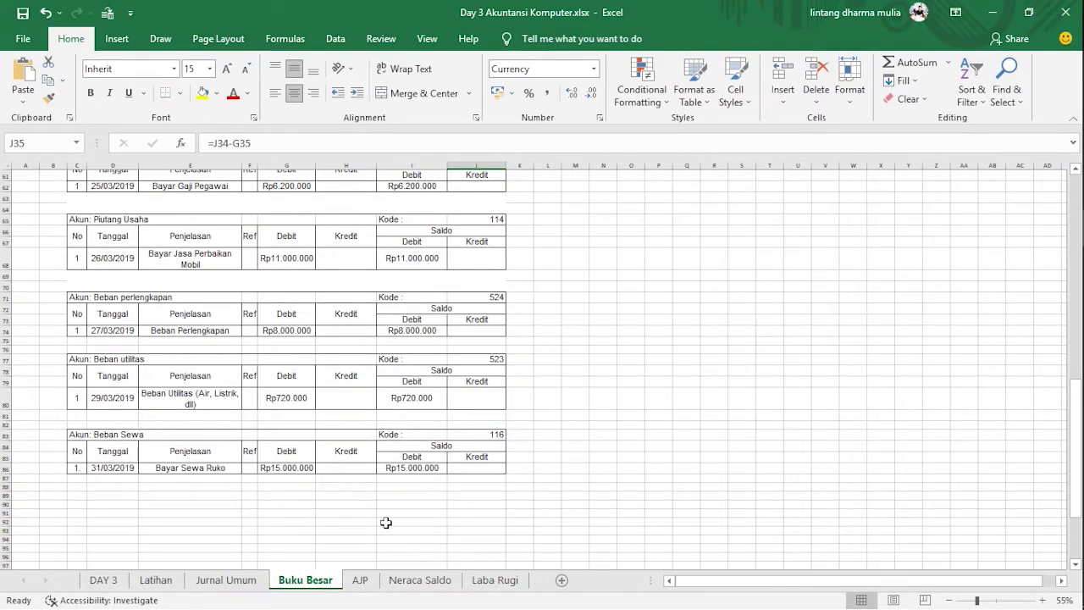
click(415, 581)
Extend the debit Total formula in F22 of Neraca Saldo to =SUM(F9:F21) so it includes the Beban Sewa row
click(441, 494)
click(268, 144)
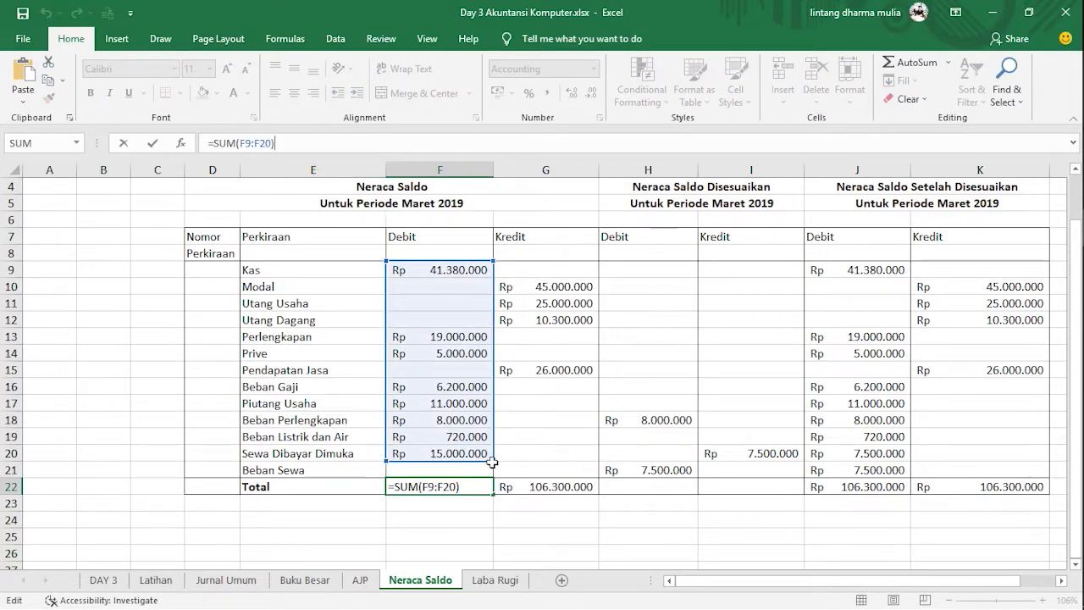
drag(492, 460, 493, 475)
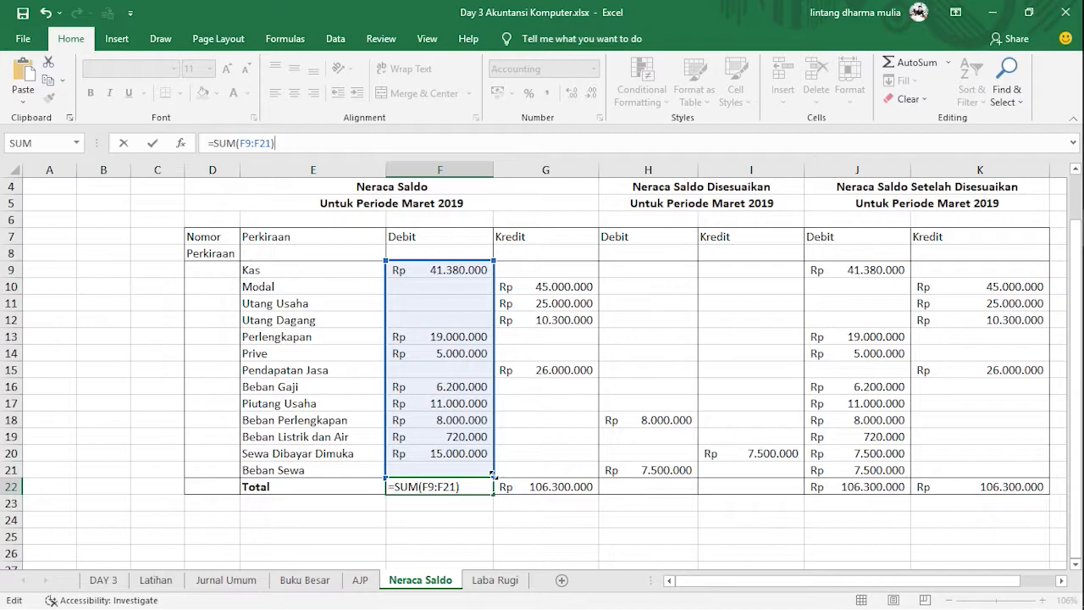
click(493, 474)
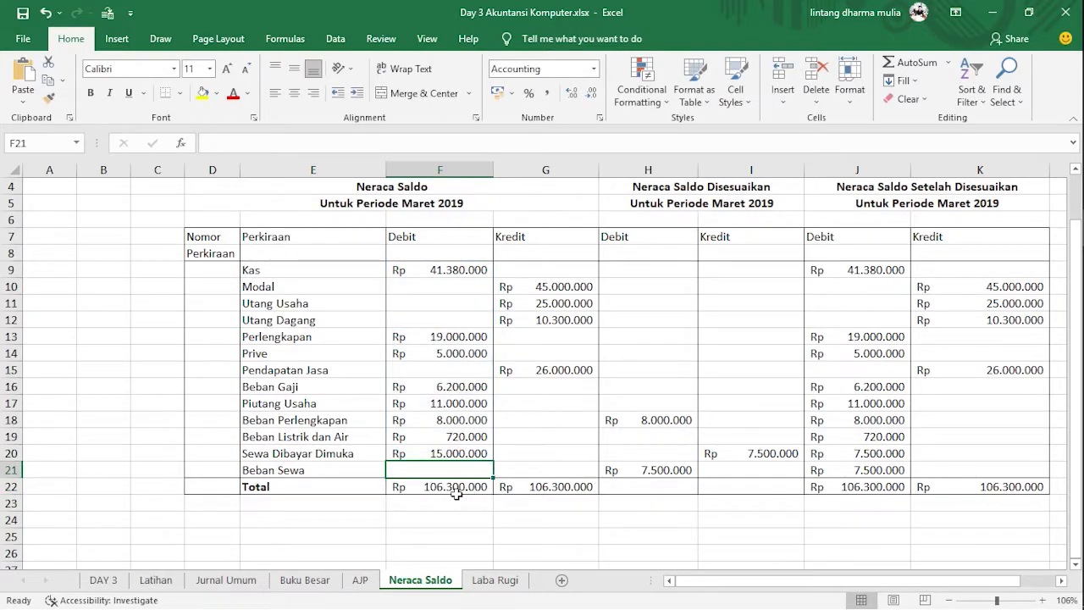
click(454, 490)
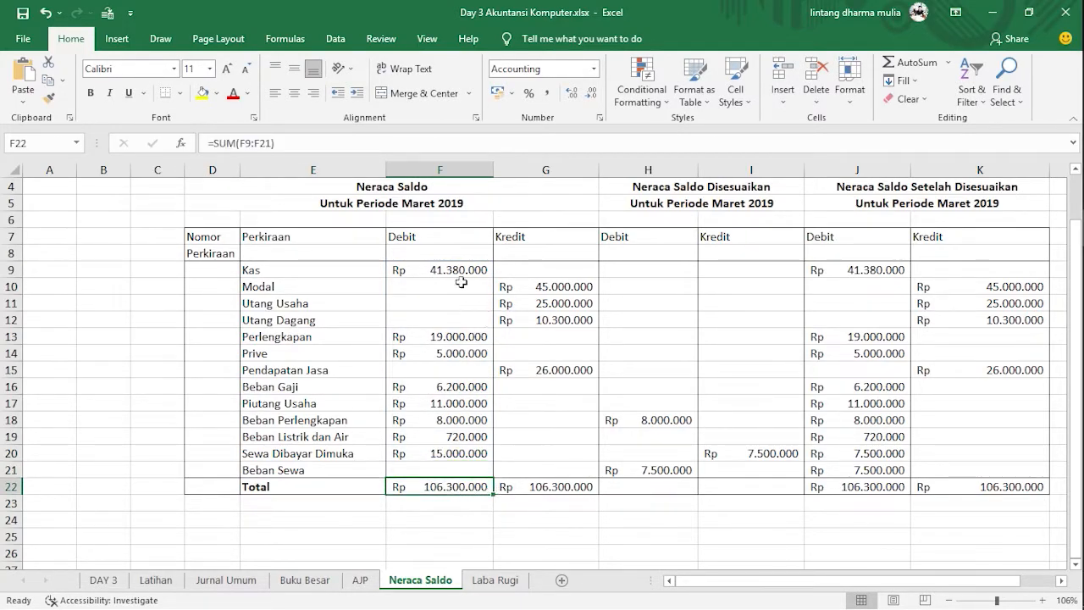
Check which range the credit Total formula in G22 of Neraca Saldo sums, leaving the formula as it is
click(554, 287)
click(542, 485)
click(284, 142)
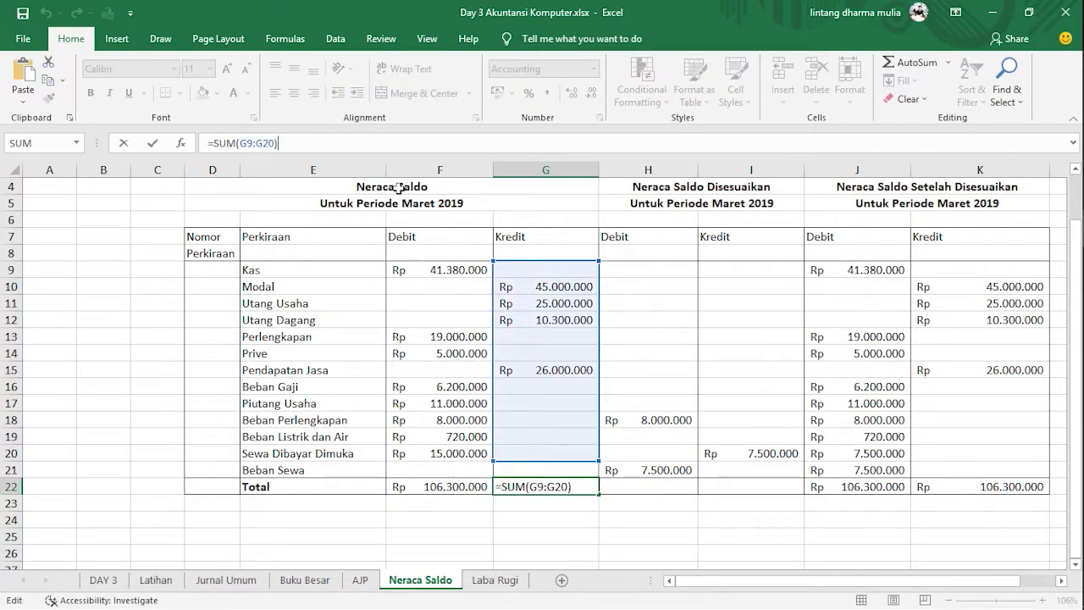
key(Return)
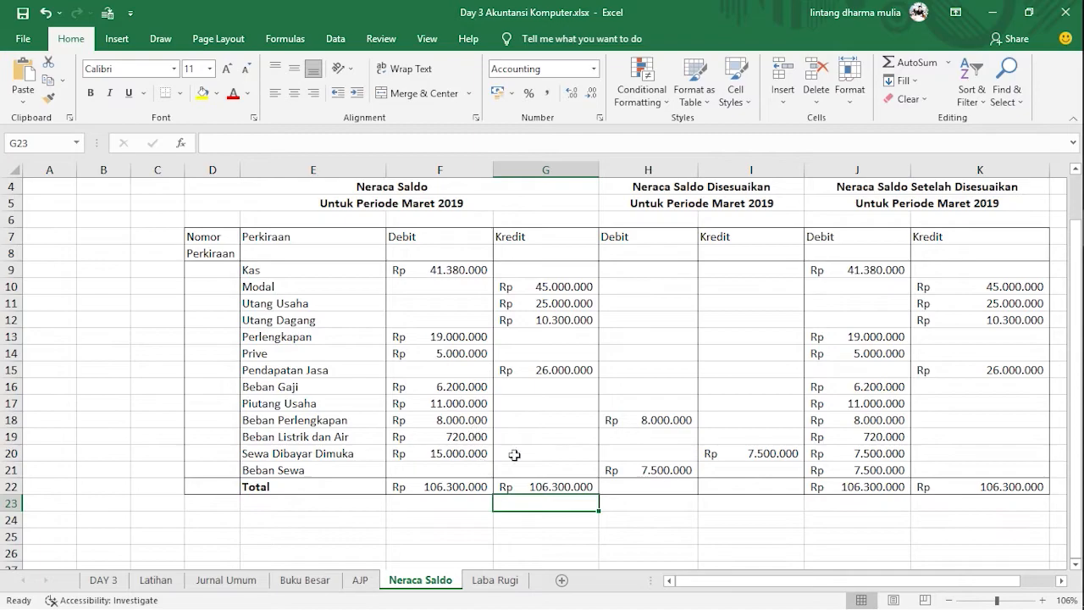
Compare the Beban Perlengkapan debit under Neraca Saldo Disesuaikan with its adjusting entry on AJP
drag(684, 588, 722, 588)
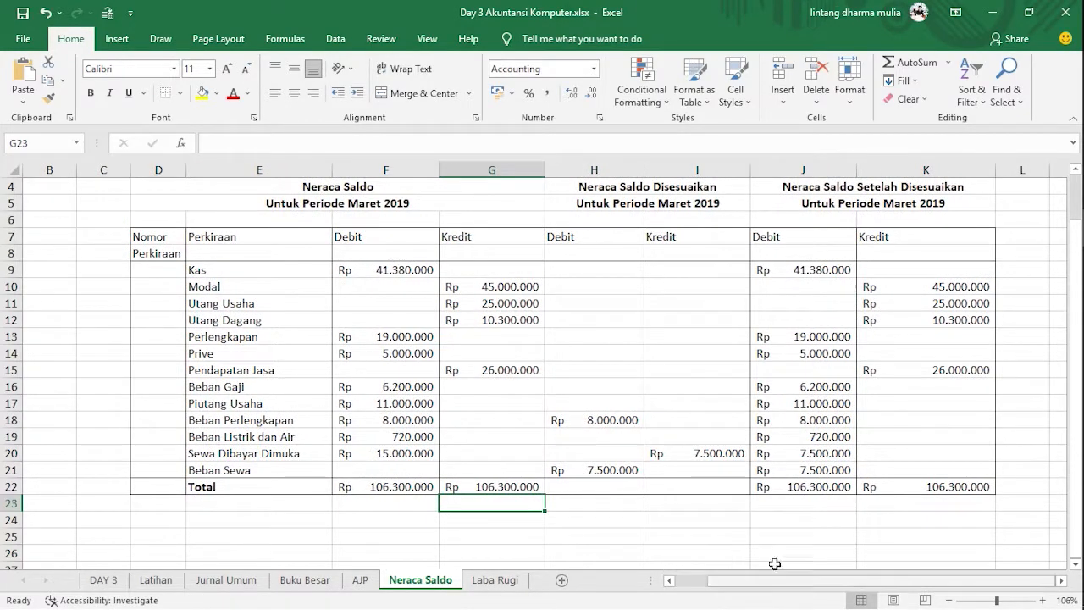
click(611, 421)
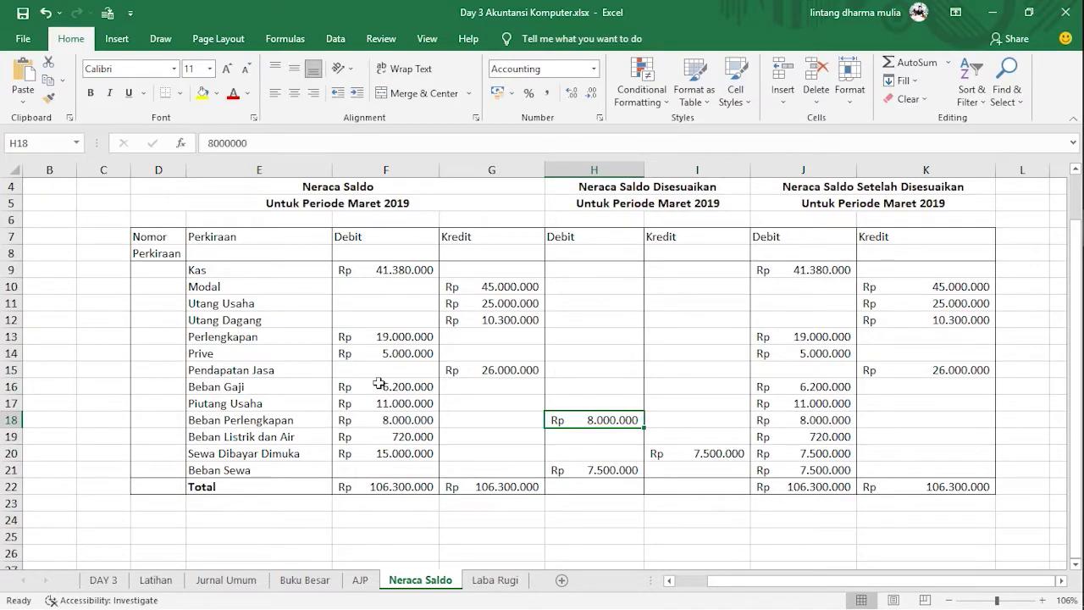
click(369, 584)
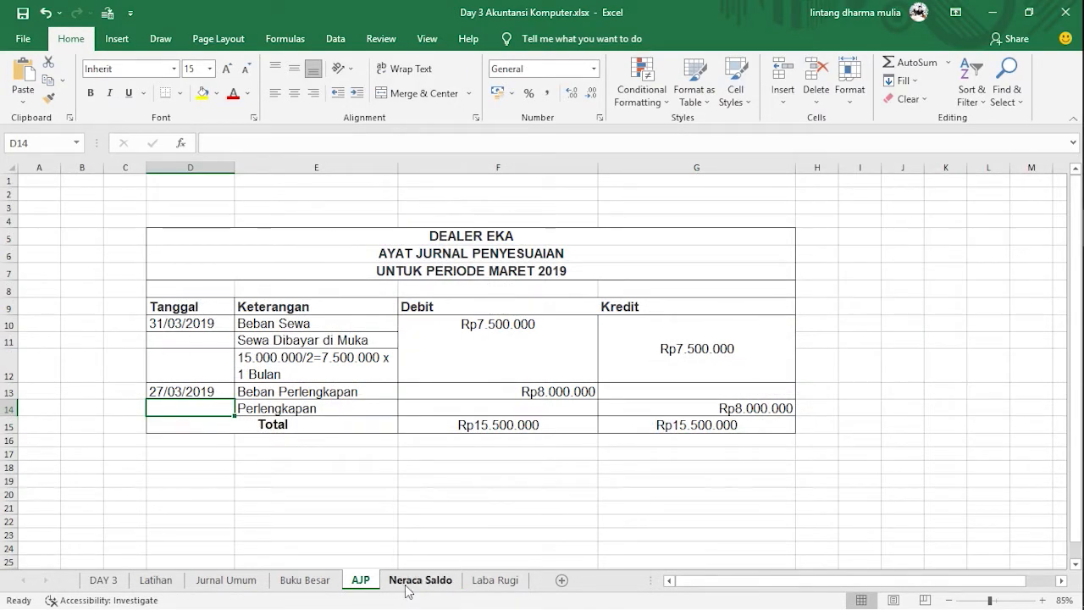
click(411, 582)
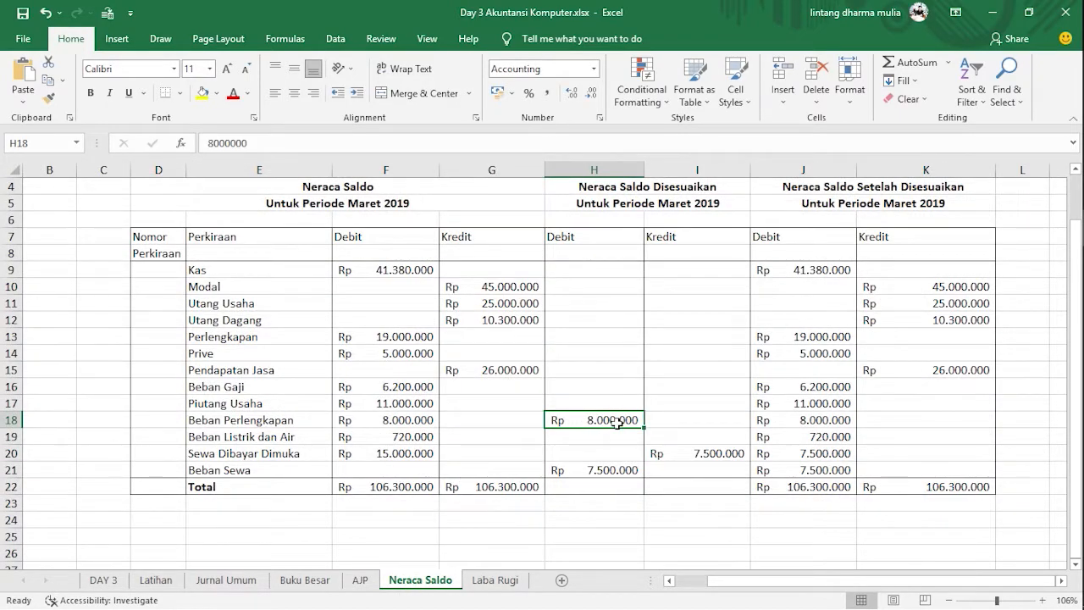
click(358, 582)
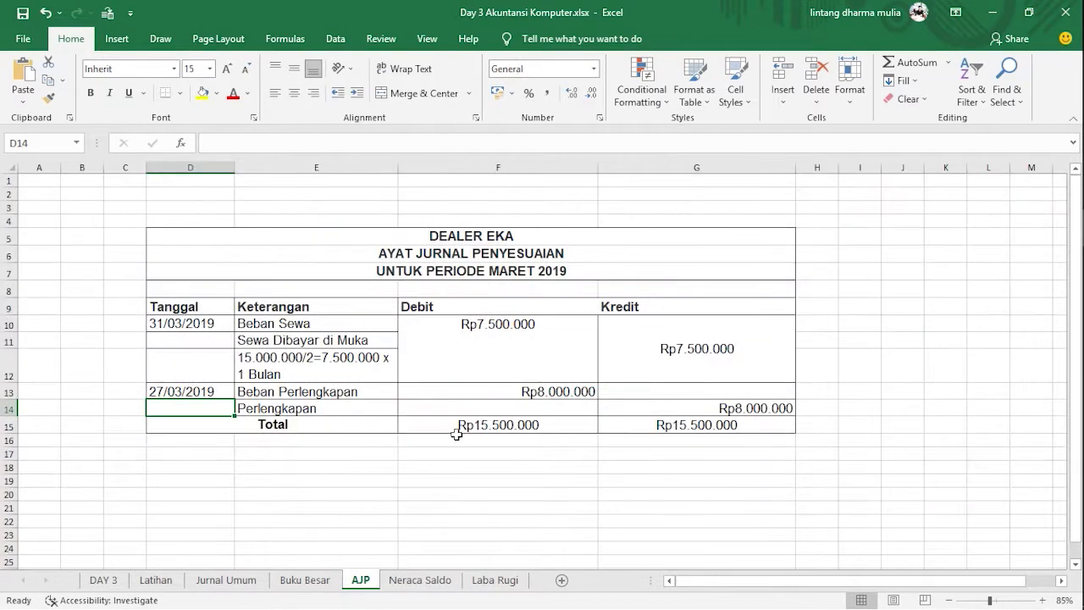
click(550, 391)
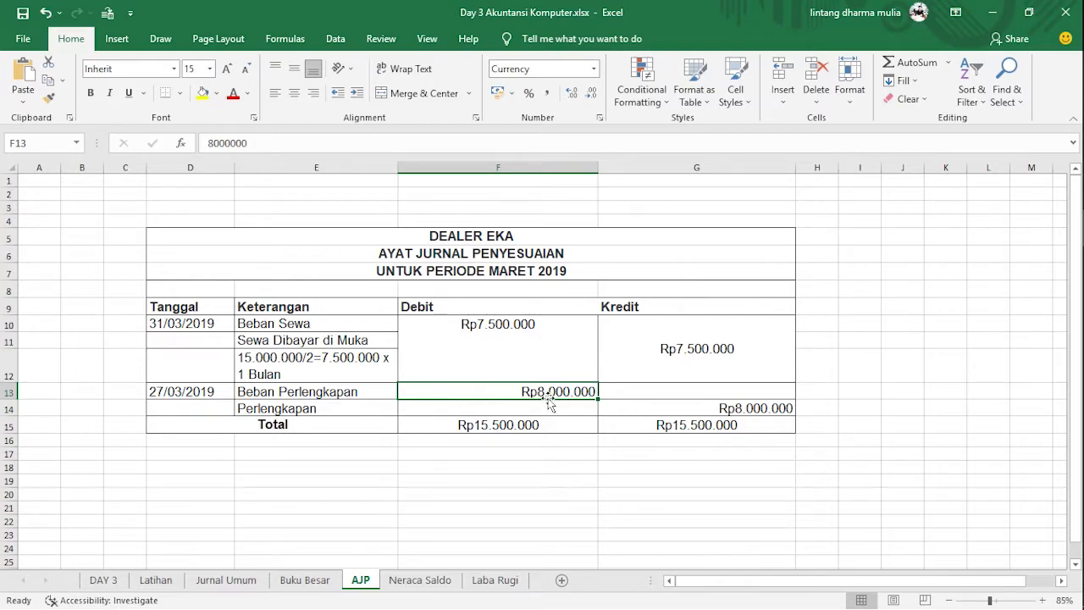
click(428, 580)
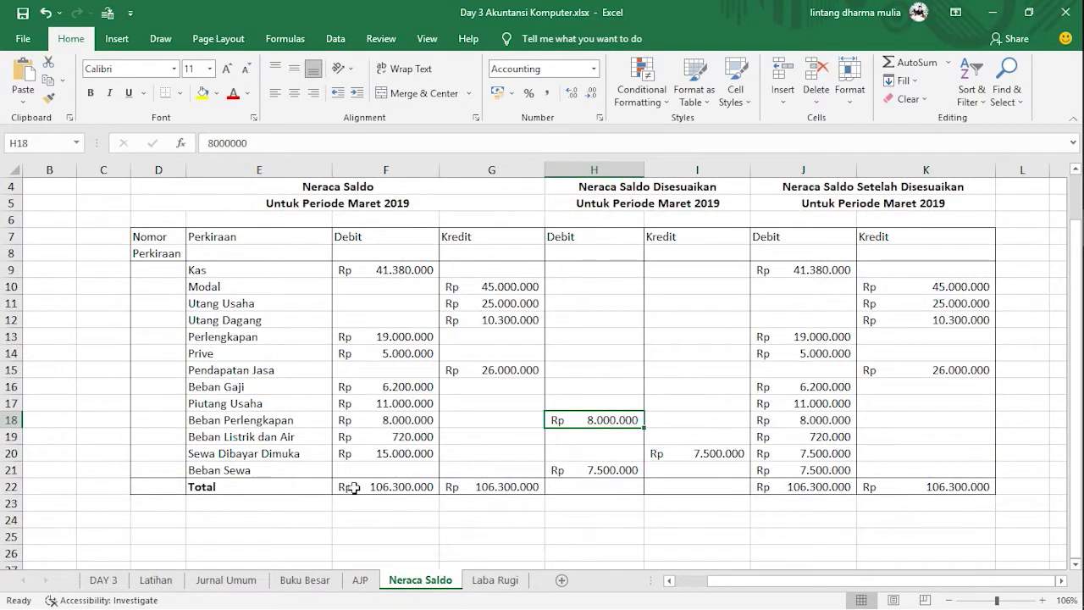
Compare the Sewa Dibayar Dimuka credit and Beban Sewa debit under Neraca Saldo Disesuaikan with their adjusting entries on AJP
click(298, 454)
click(681, 450)
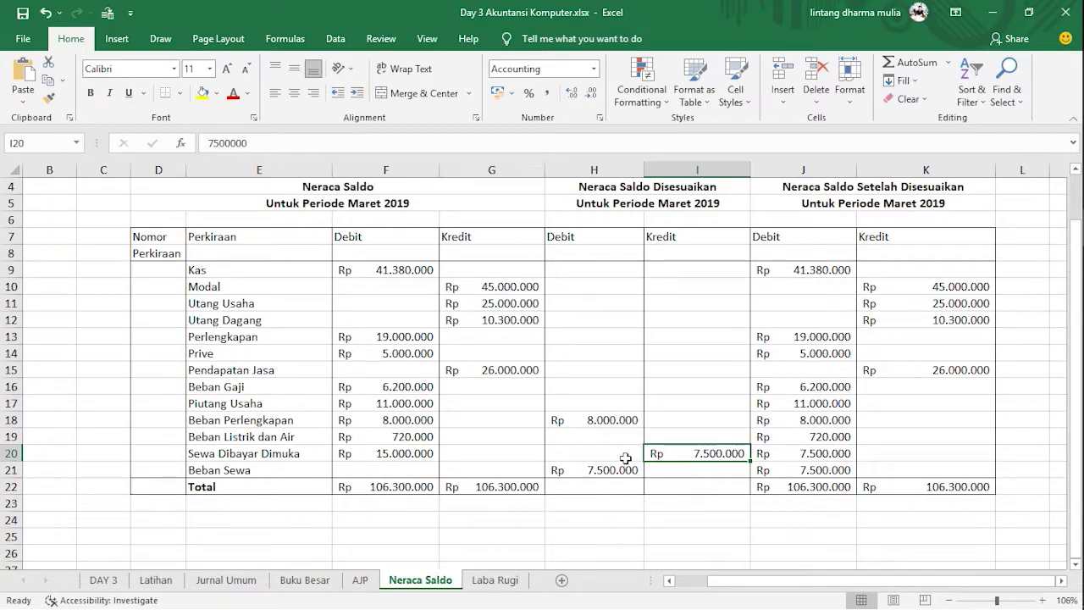
click(499, 581)
click(348, 582)
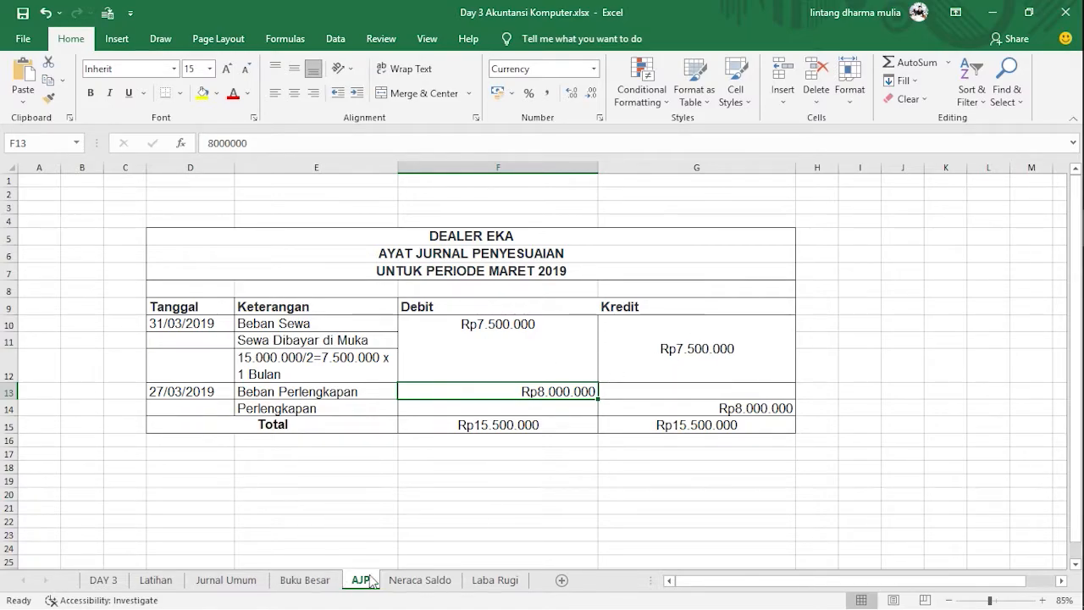
click(406, 580)
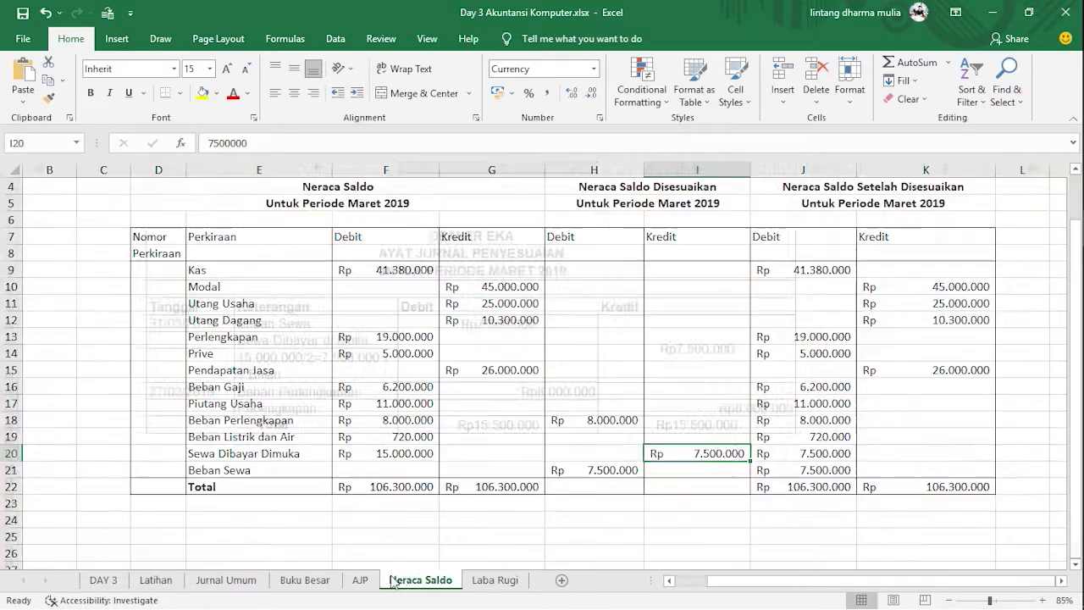
click(611, 469)
click(696, 453)
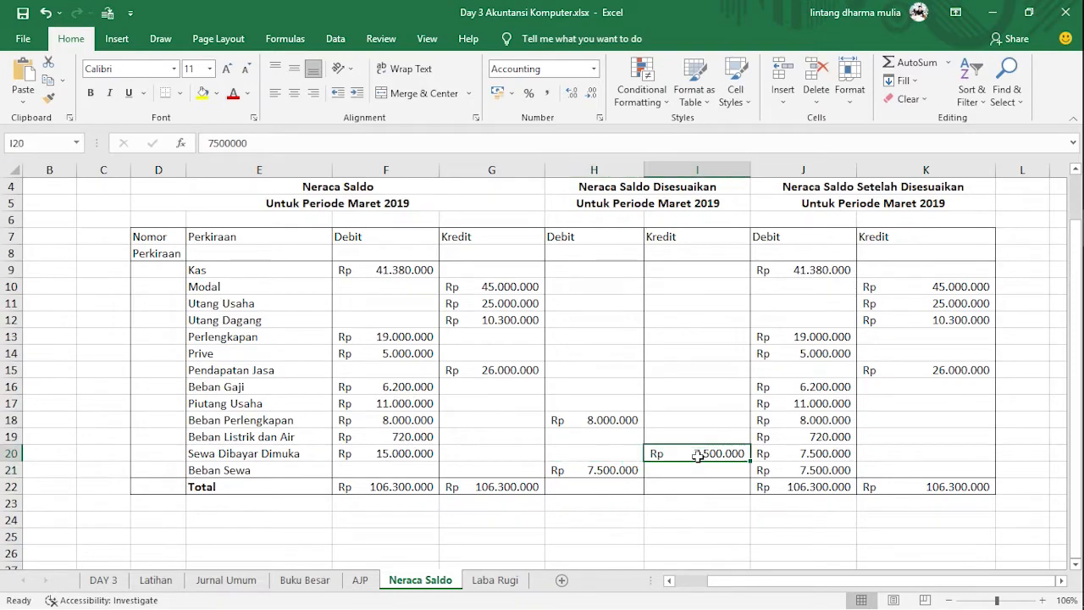
click(610, 474)
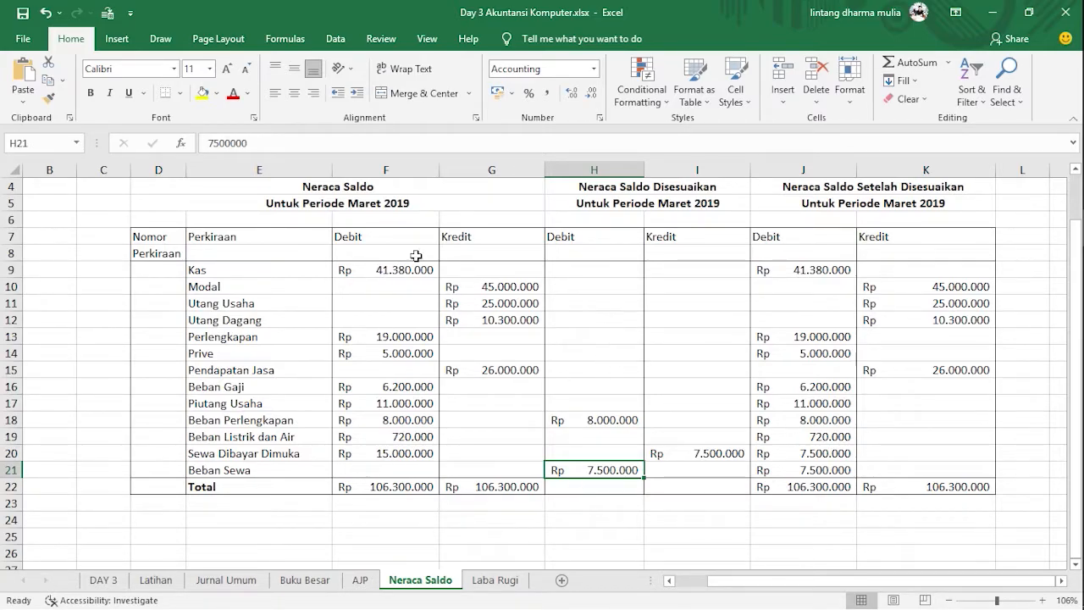
Trace the Neraca Saldo amounts and the rent adjustments in I20 and H21 into the Neraca Saldo Setelah Disesuaikan columns
drag(396, 265, 475, 470)
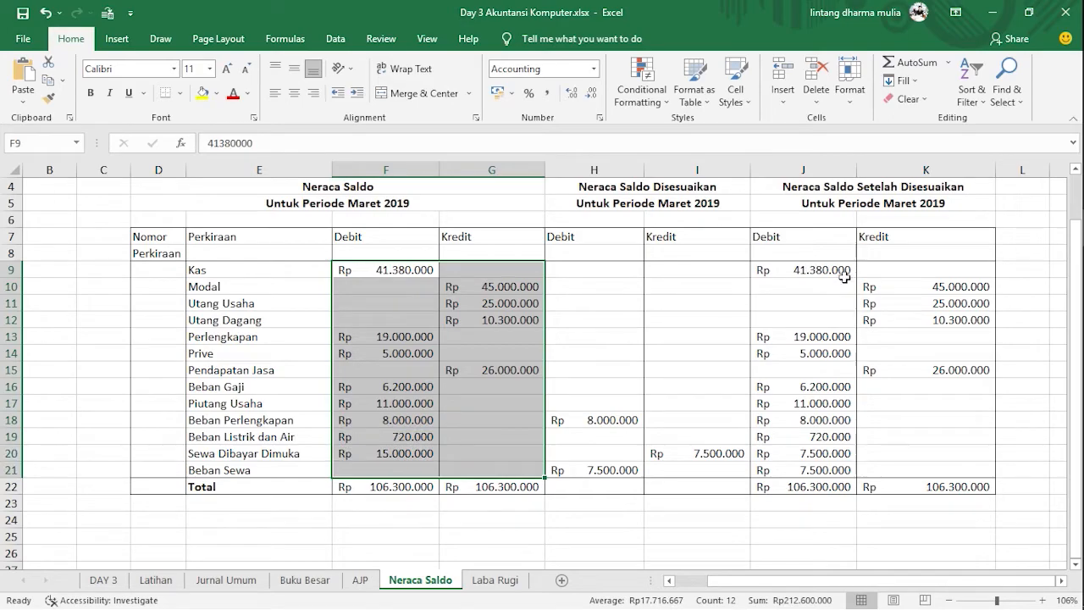
click(721, 392)
click(705, 435)
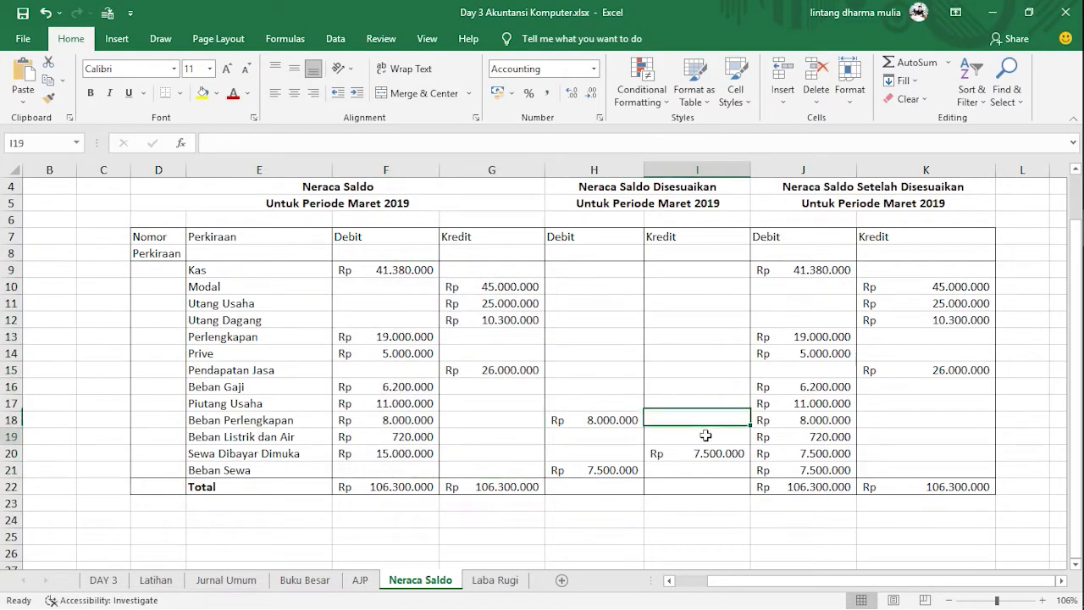
click(687, 456)
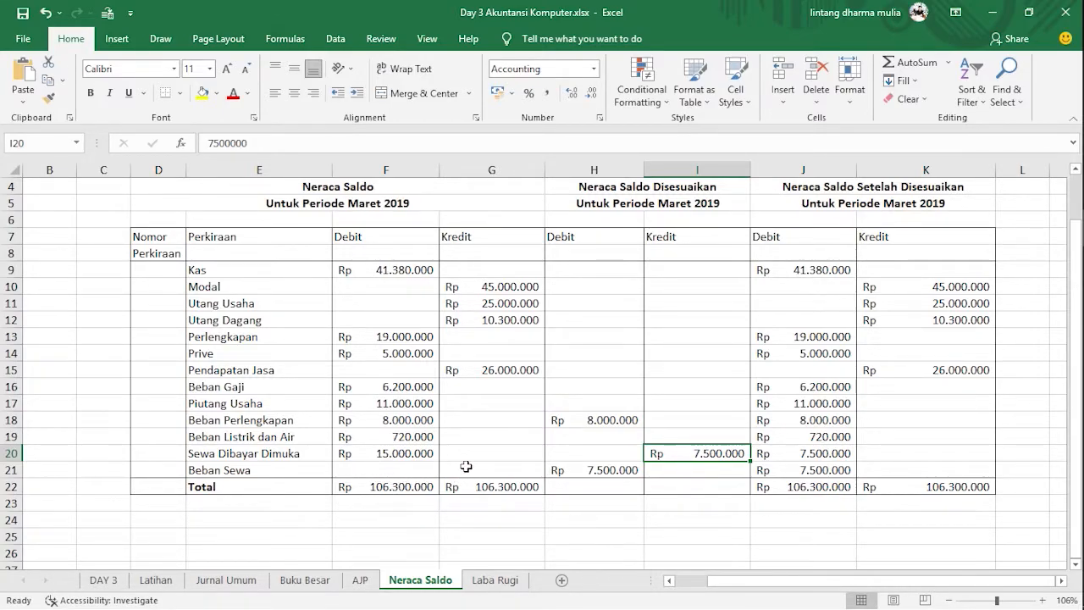
click(563, 469)
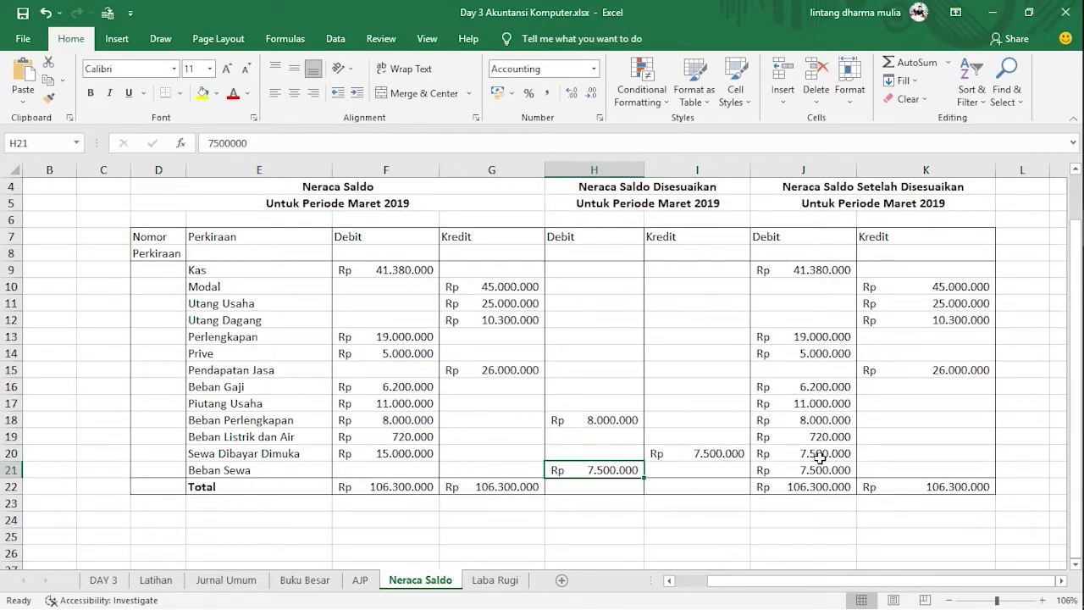
Check the ranges summed by the debit and credit Total formulas in J22 and K22 under Neraca Saldo Setelah Disesuaikan
click(828, 486)
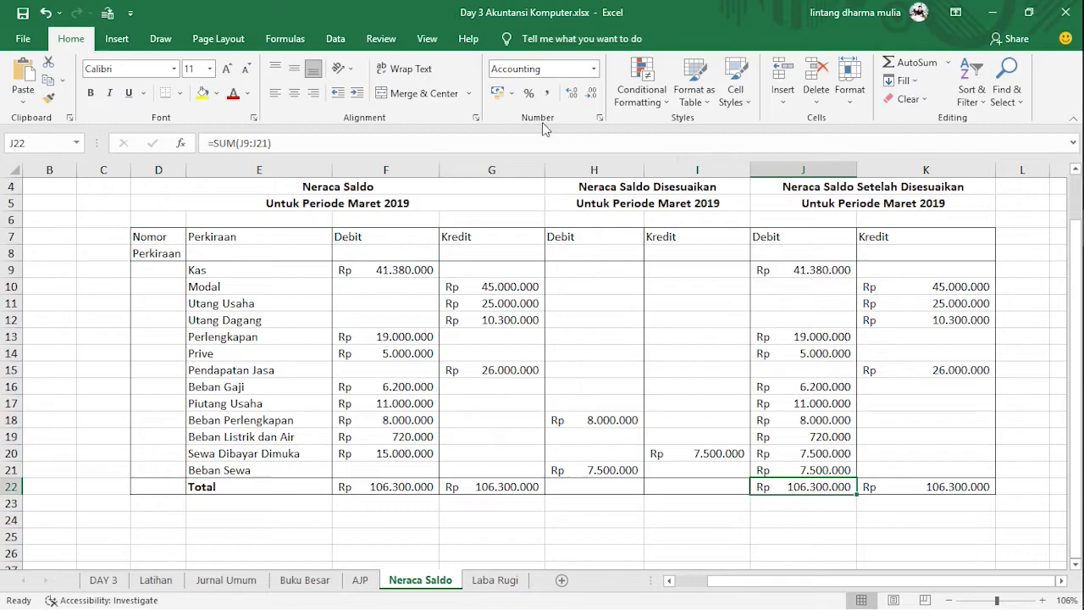
click(274, 155)
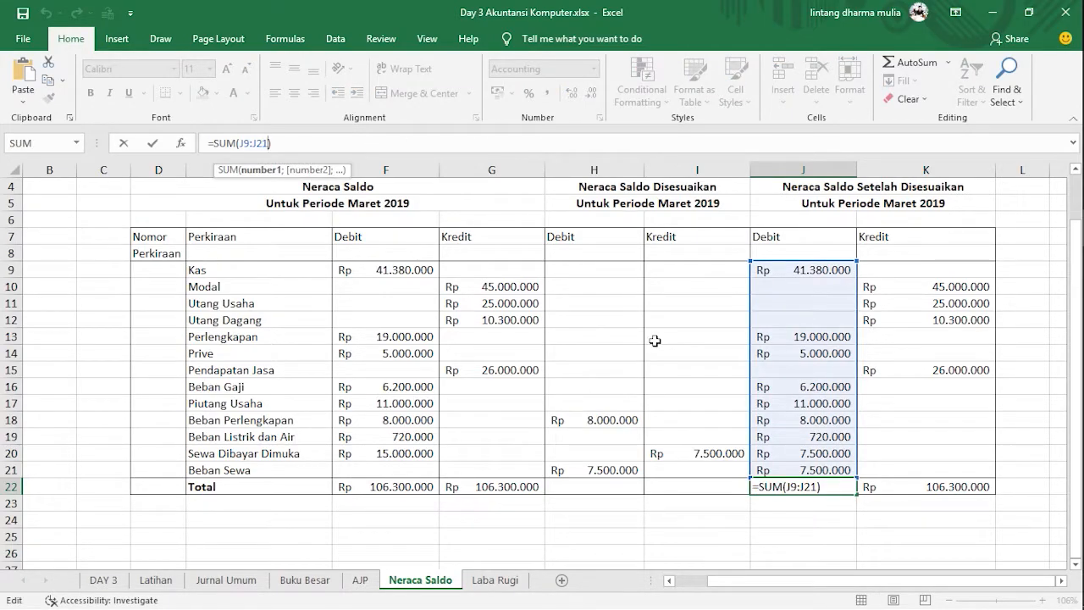
key(Return)
click(876, 421)
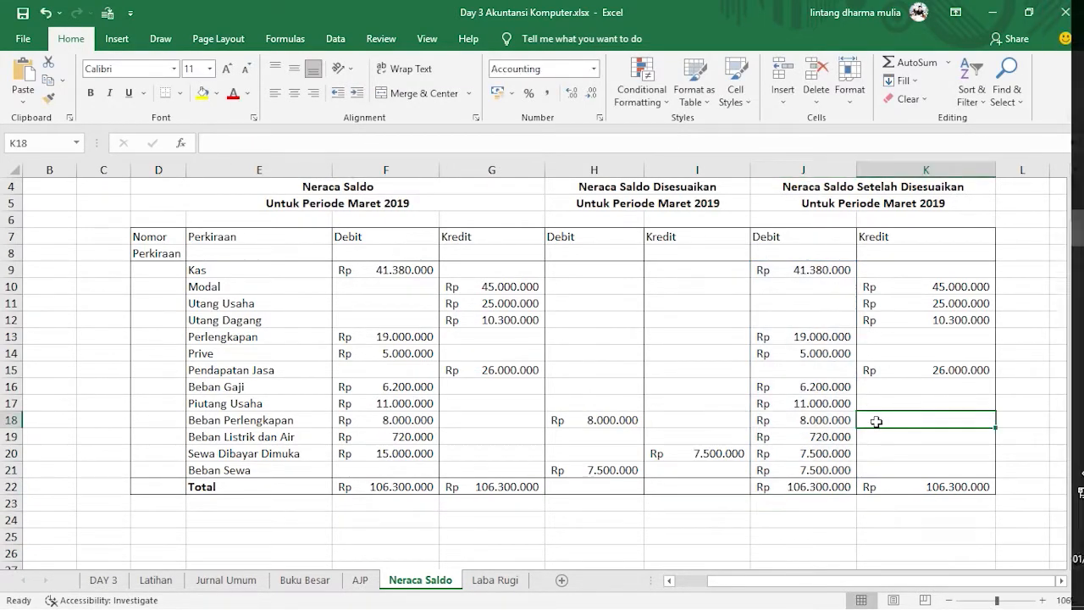
click(889, 482)
click(262, 144)
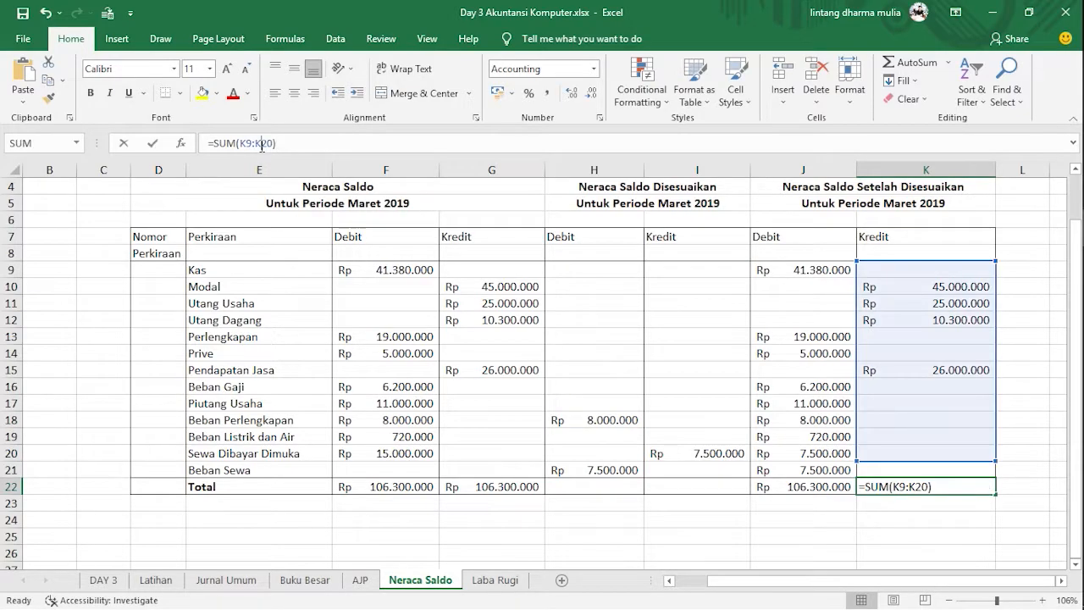
key(Return)
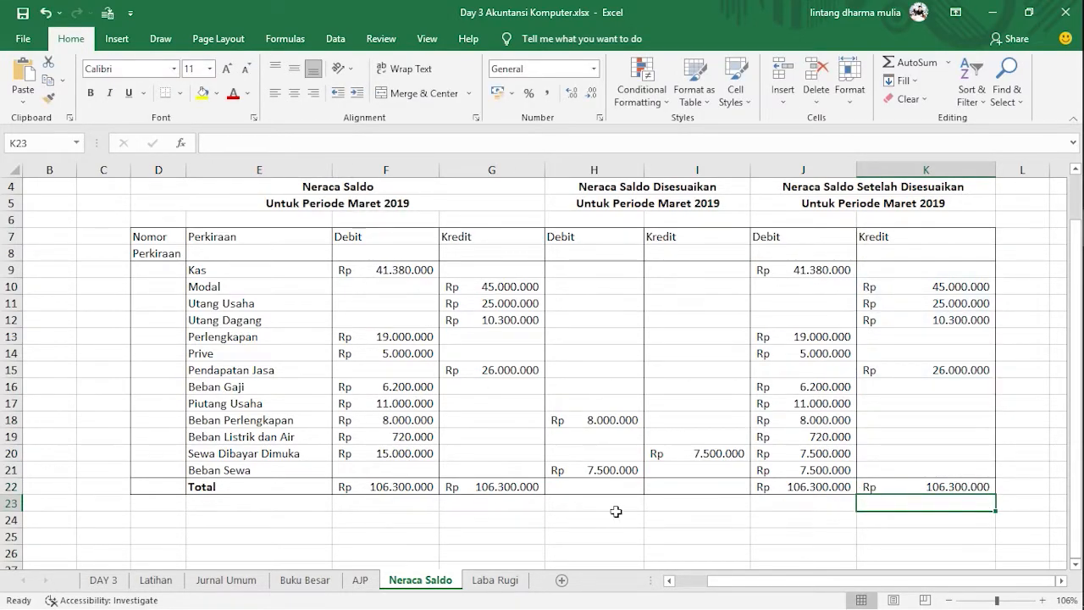
Trace Pendapatan Jasa on the Laporan Laba-Rugi back to its closing credit balance in J56 on Buku Besar
click(482, 580)
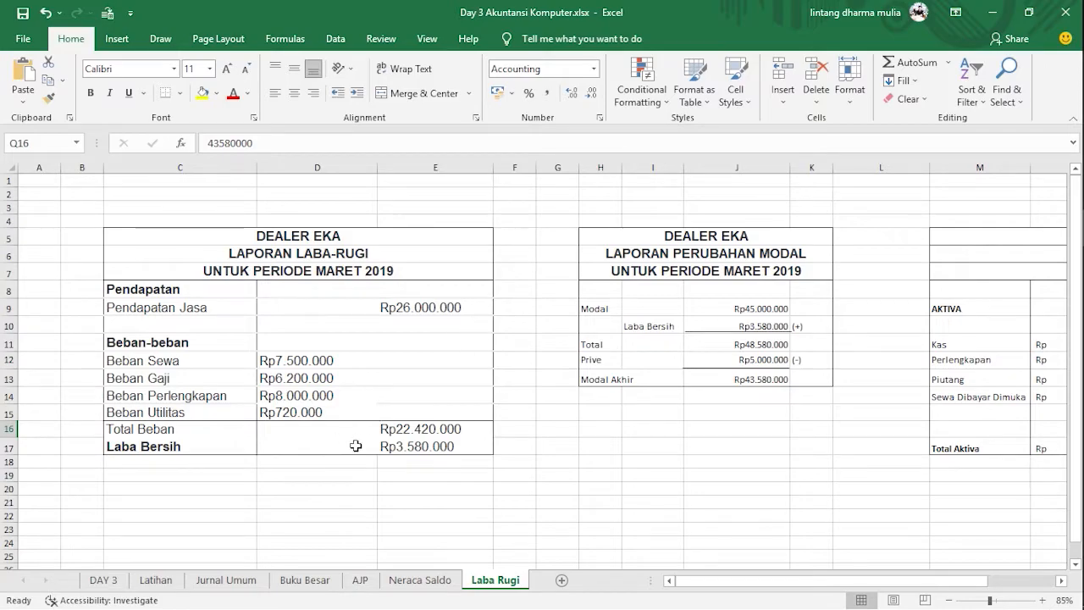
click(450, 587)
click(328, 588)
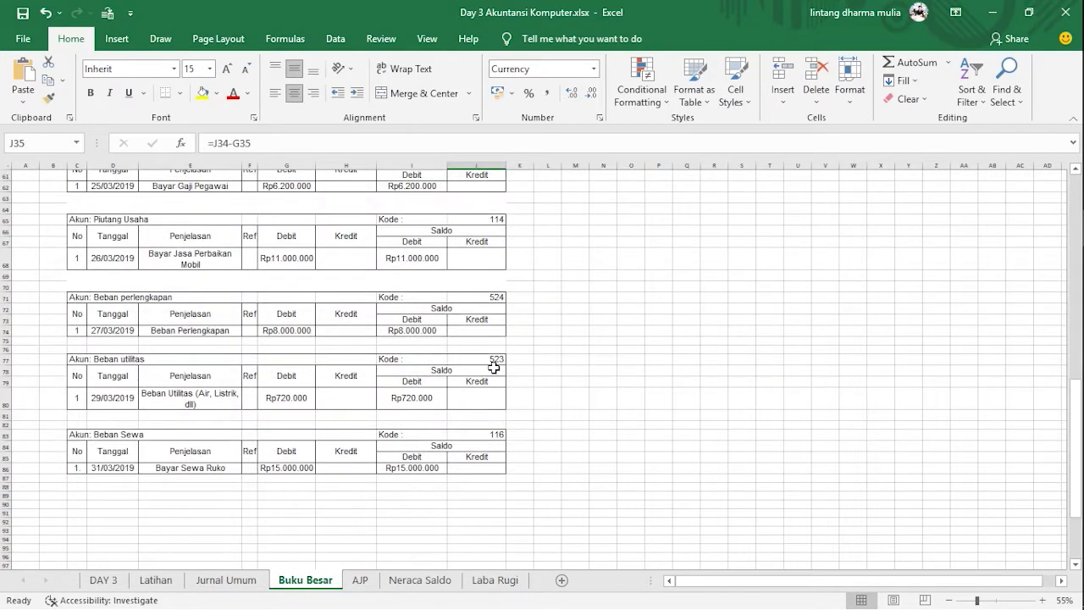
scroll(494, 368, up, 17)
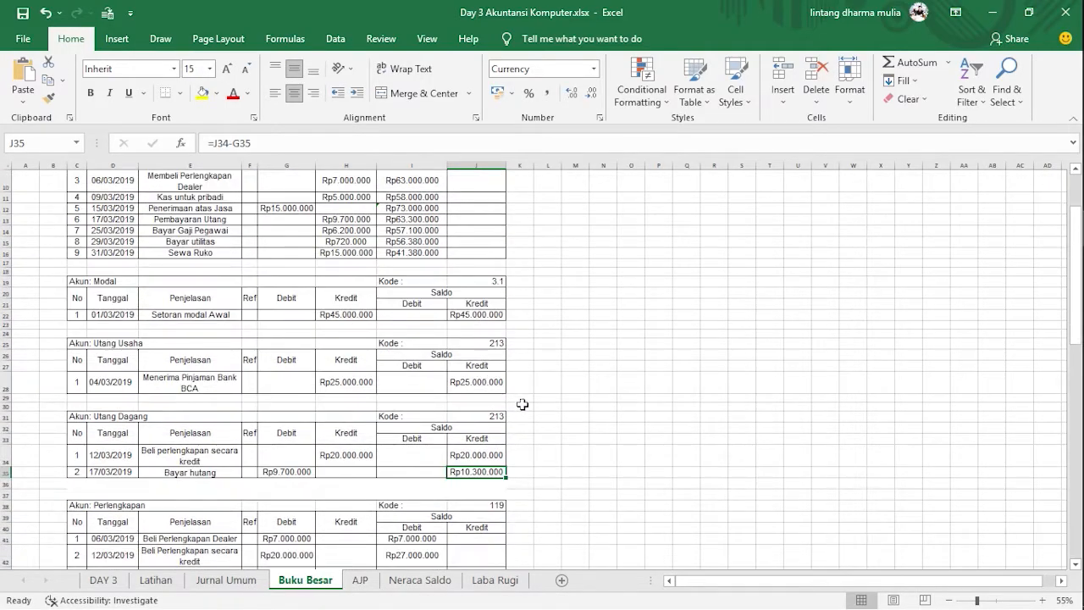
scroll(523, 404, down, 8)
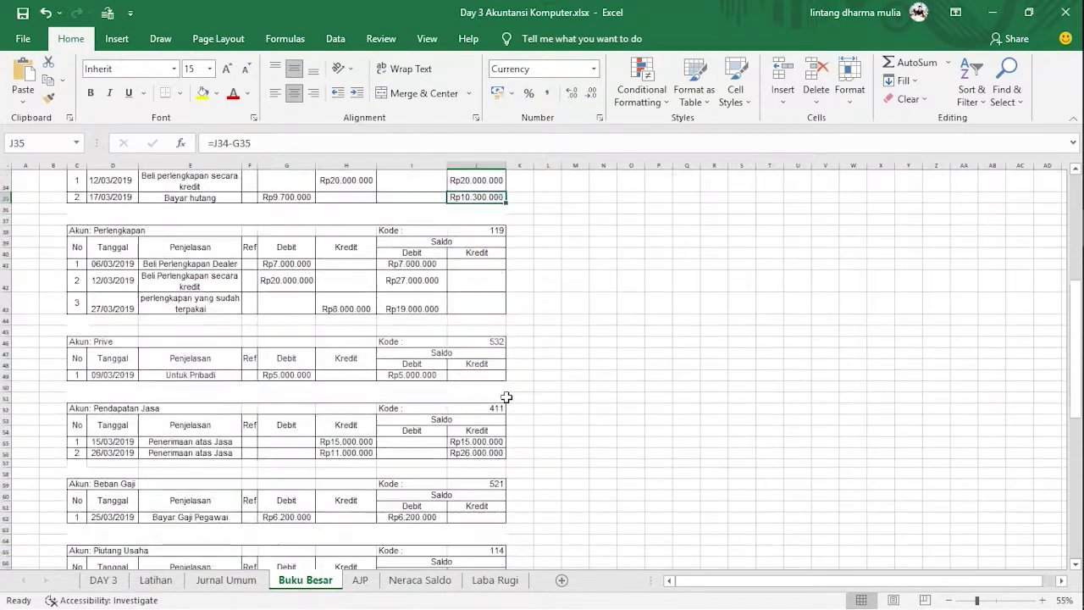
click(481, 454)
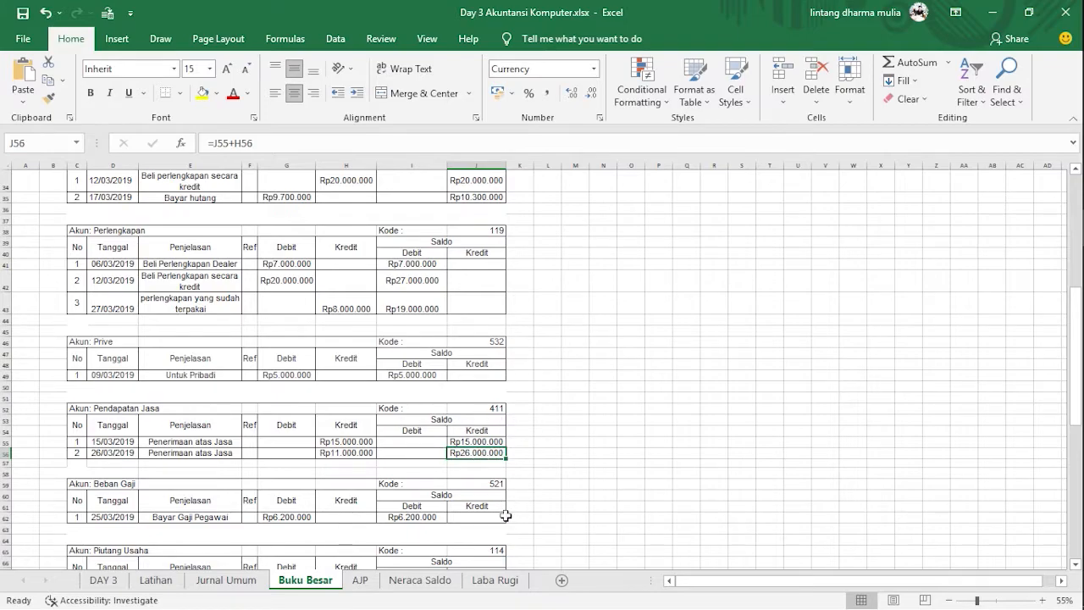
click(495, 580)
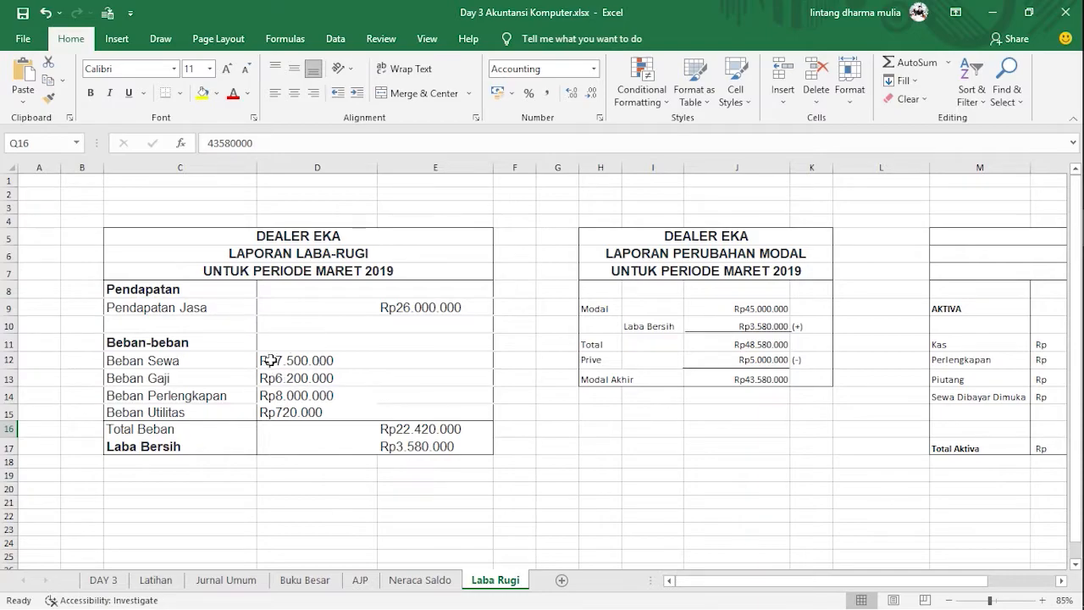
Compare the Beban-beban amounts on the Laporan Laba-Rugi with the debit column of Neraca Saldo Setelah Disesuaikan
click(420, 581)
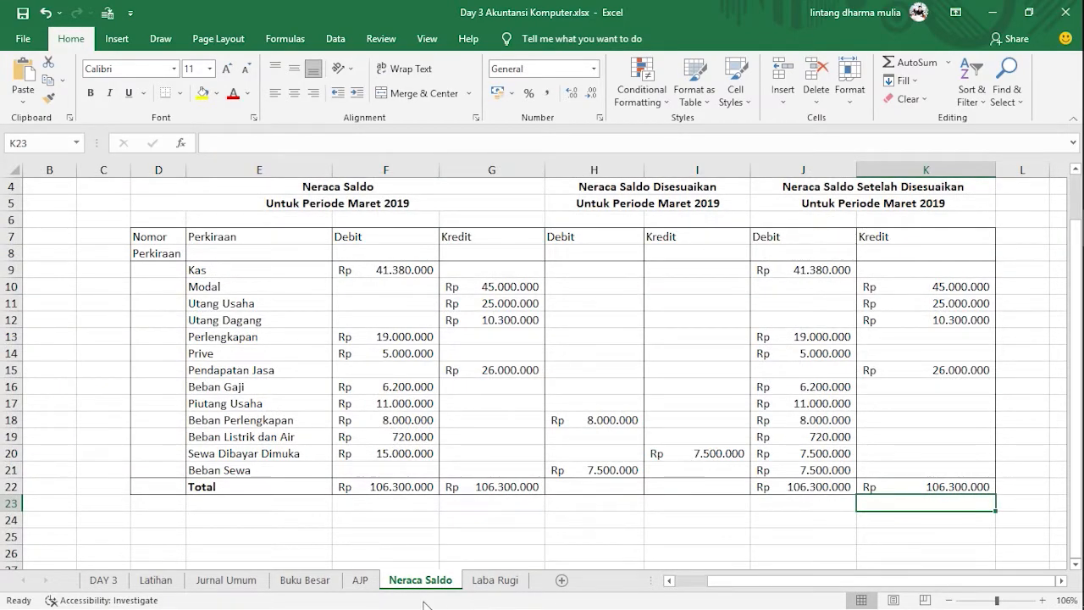
click(494, 581)
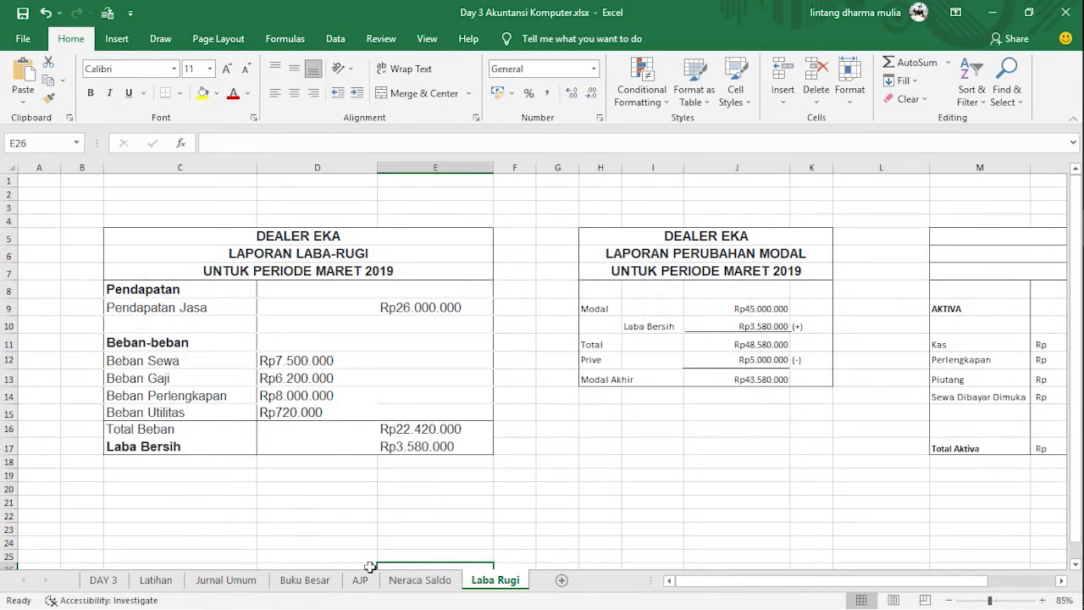
click(420, 581)
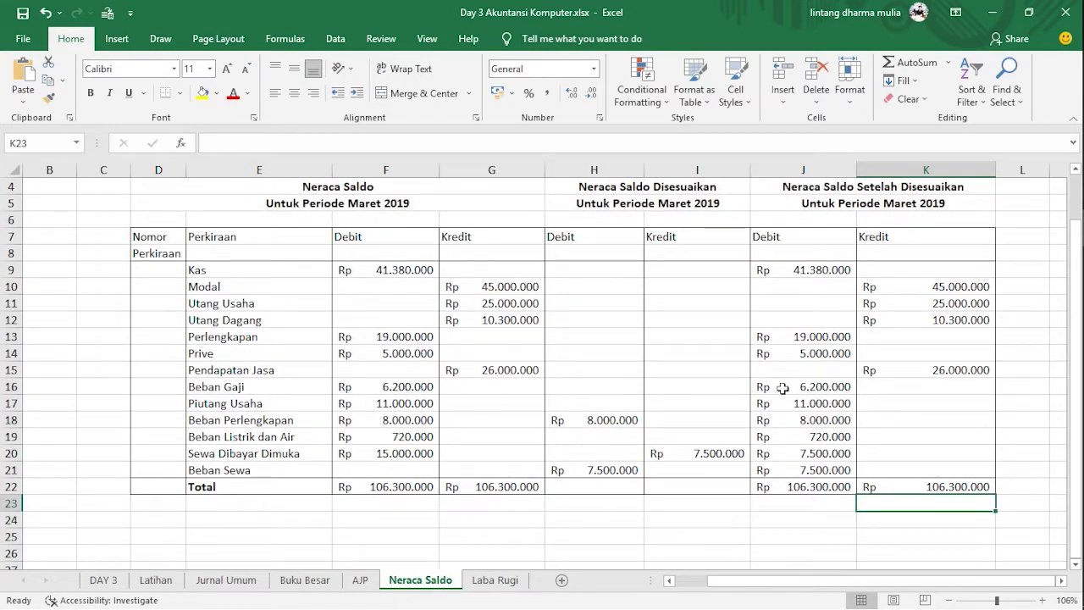
click(496, 581)
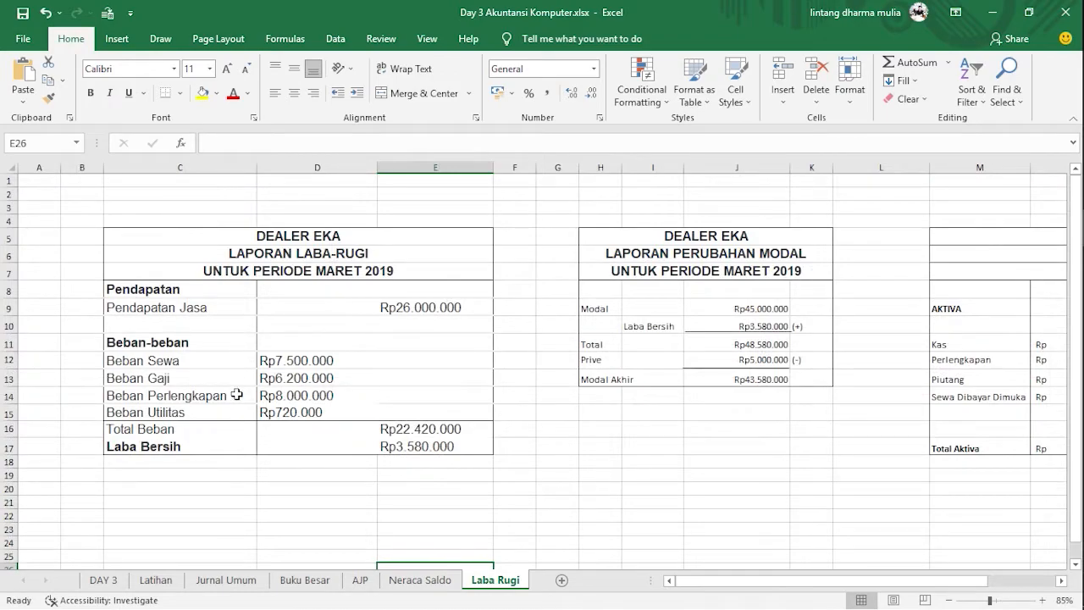
click(419, 581)
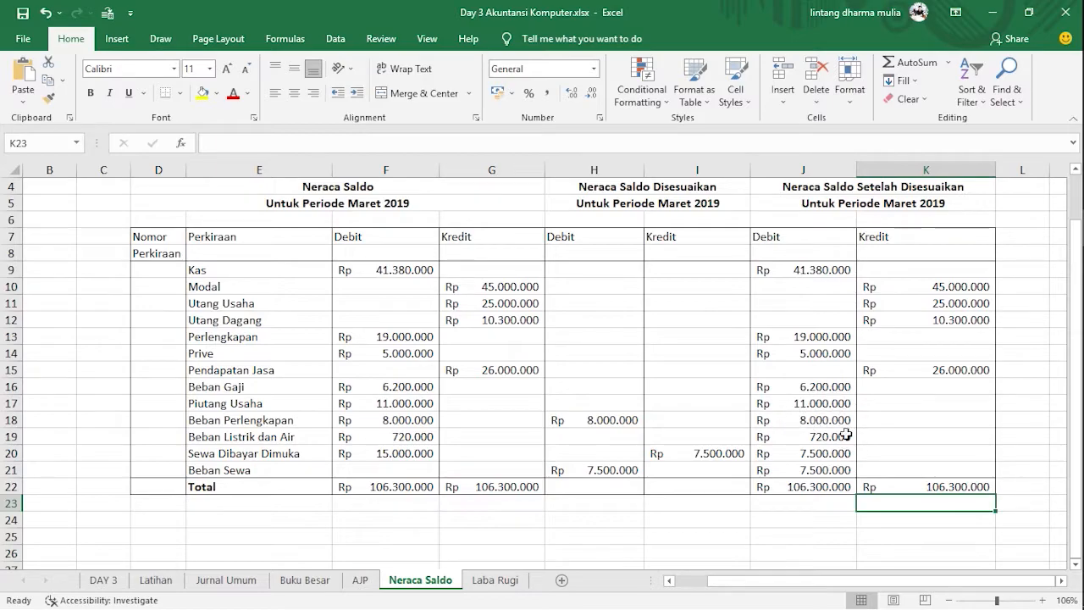
click(496, 581)
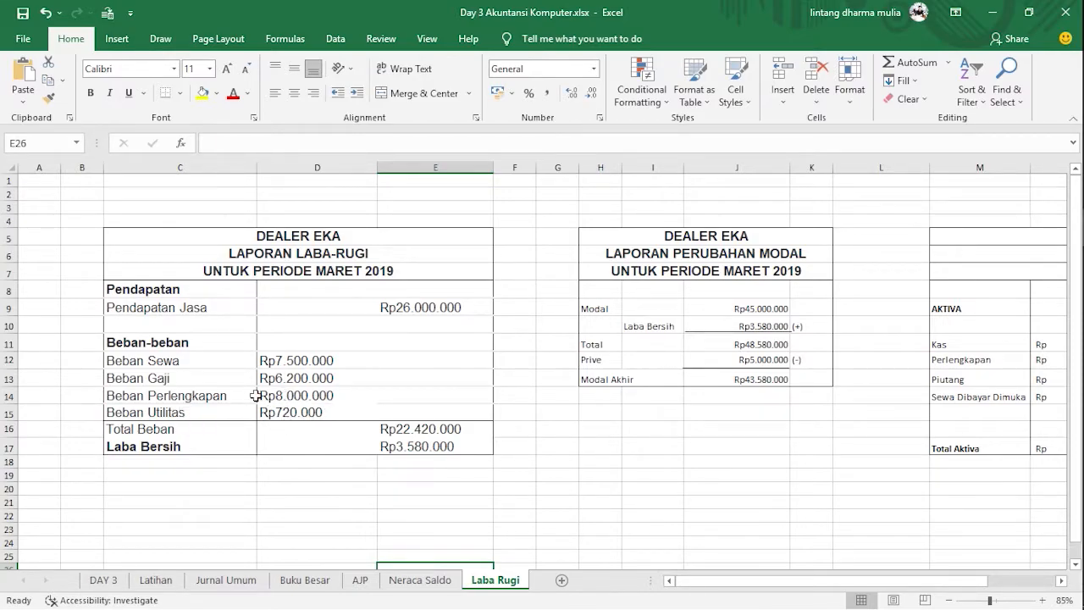
click(419, 580)
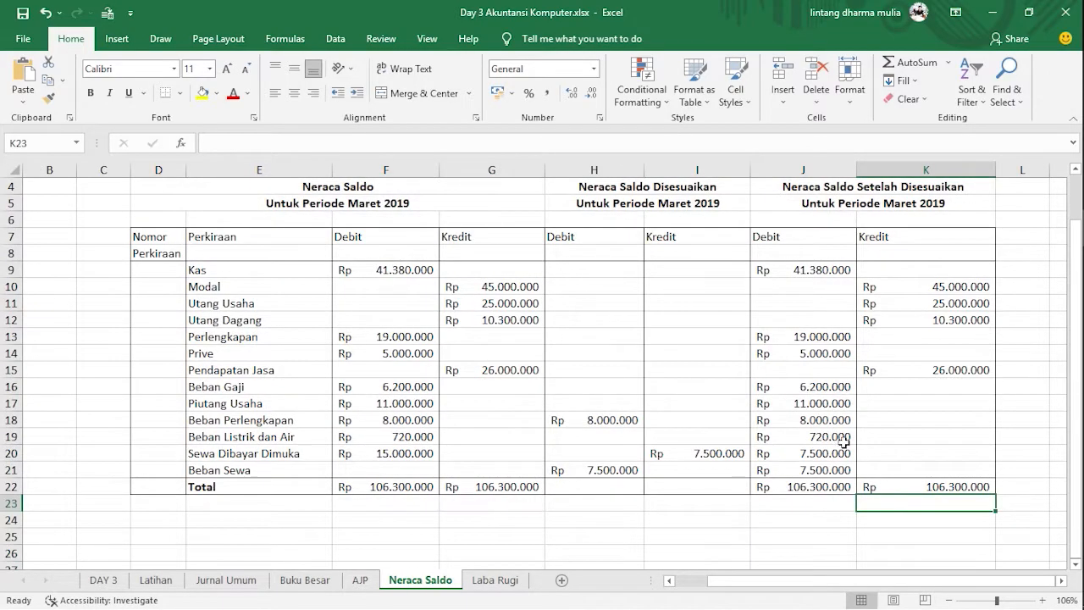
click(498, 580)
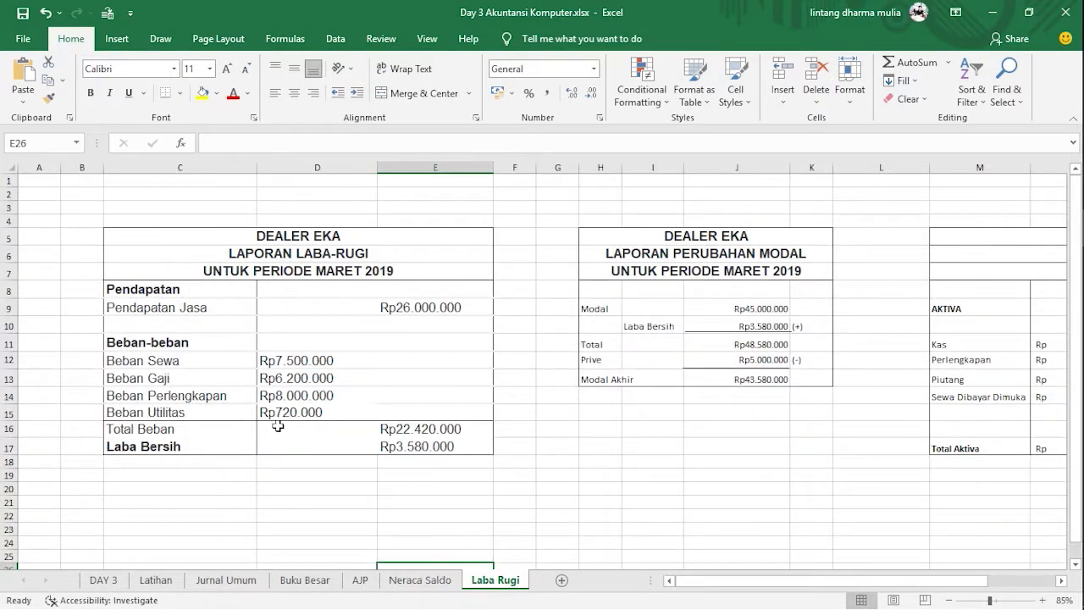
Check the range summed for Total Beban in E16 and the Laba Bersih formula in E17
click(430, 427)
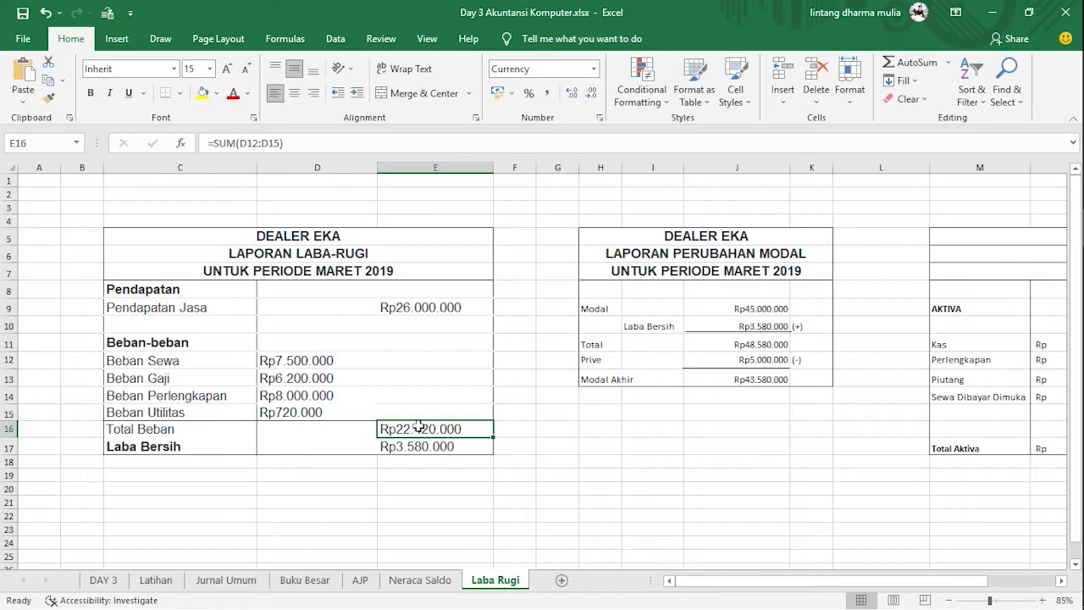
click(239, 142)
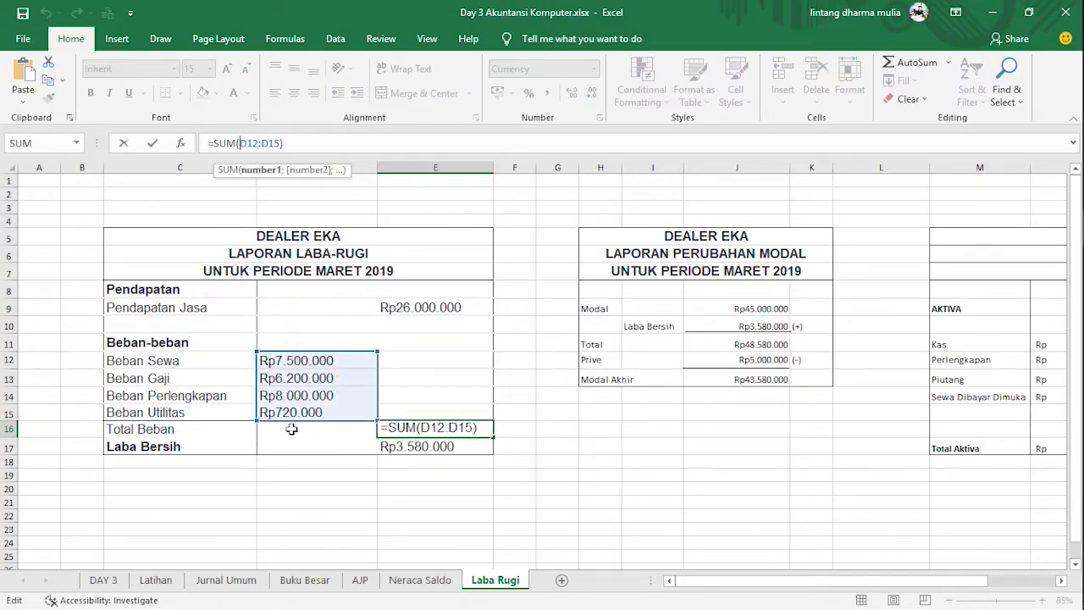
click(426, 397)
key(Escape)
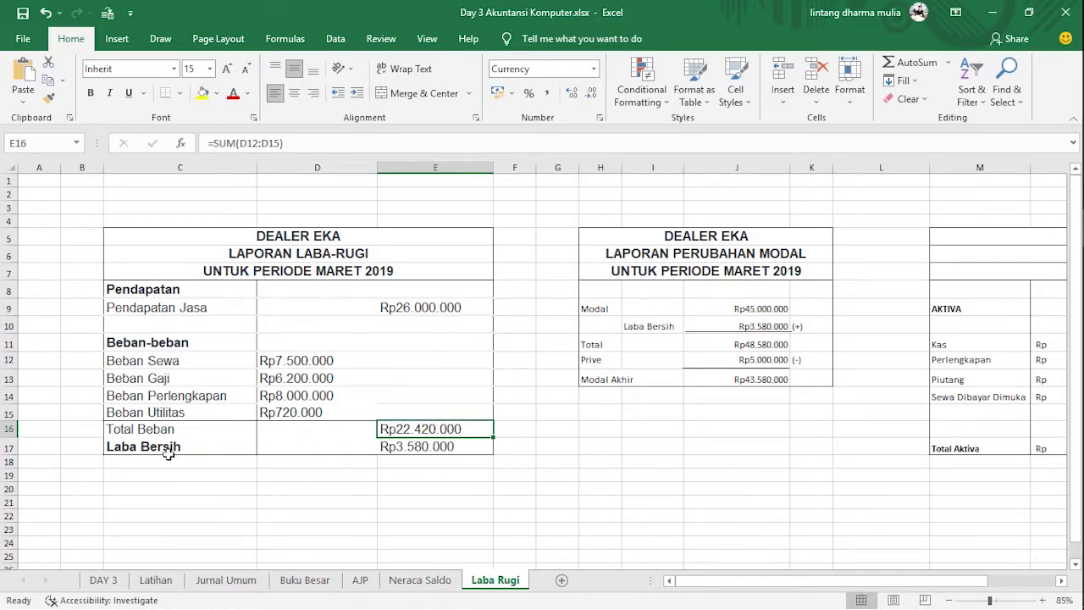
click(408, 447)
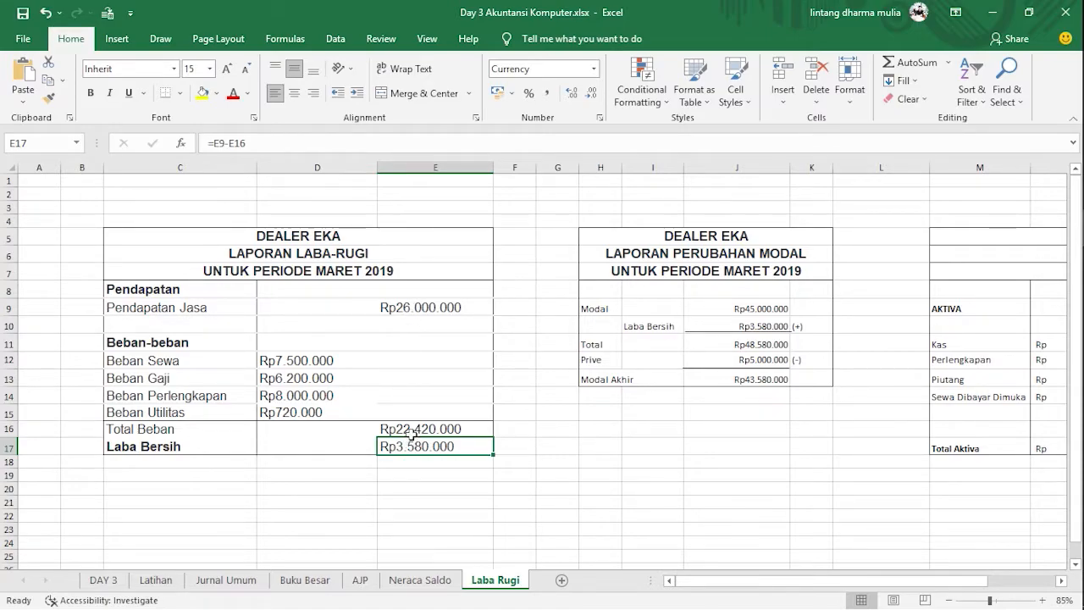
Trace Laba Bersih from E17 into the Laporan Perubahan Modal and check its Total formula in J11
click(591, 347)
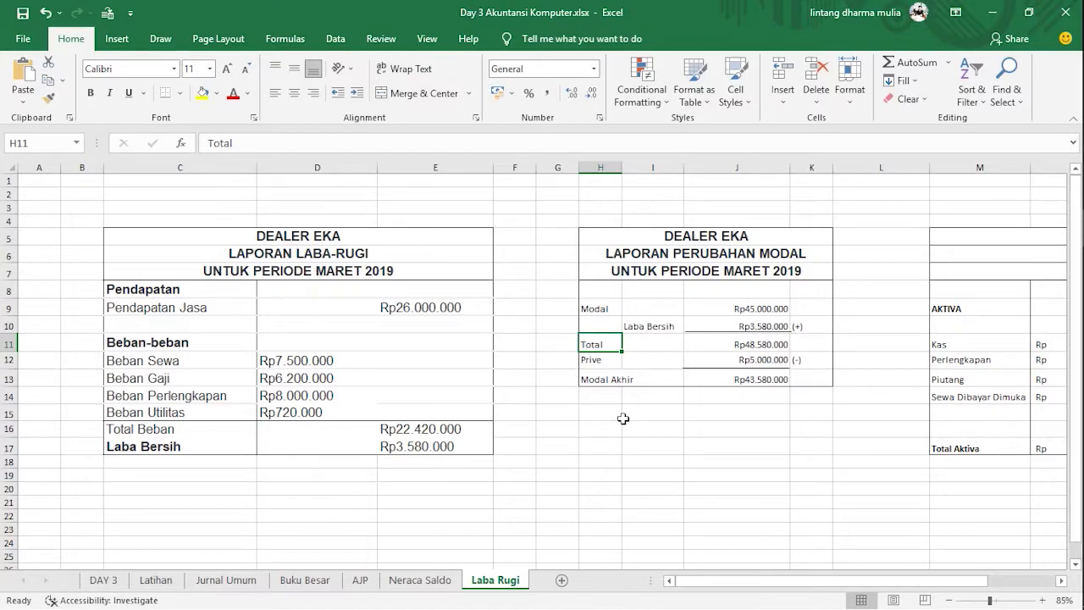
drag(831, 580, 900, 564)
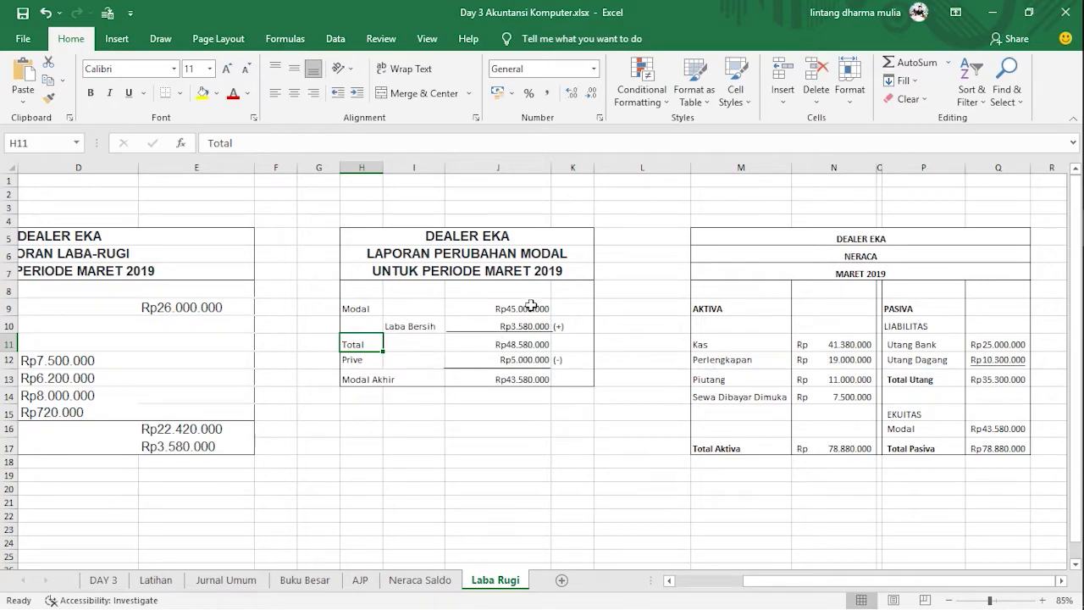
click(177, 443)
drag(826, 590, 800, 590)
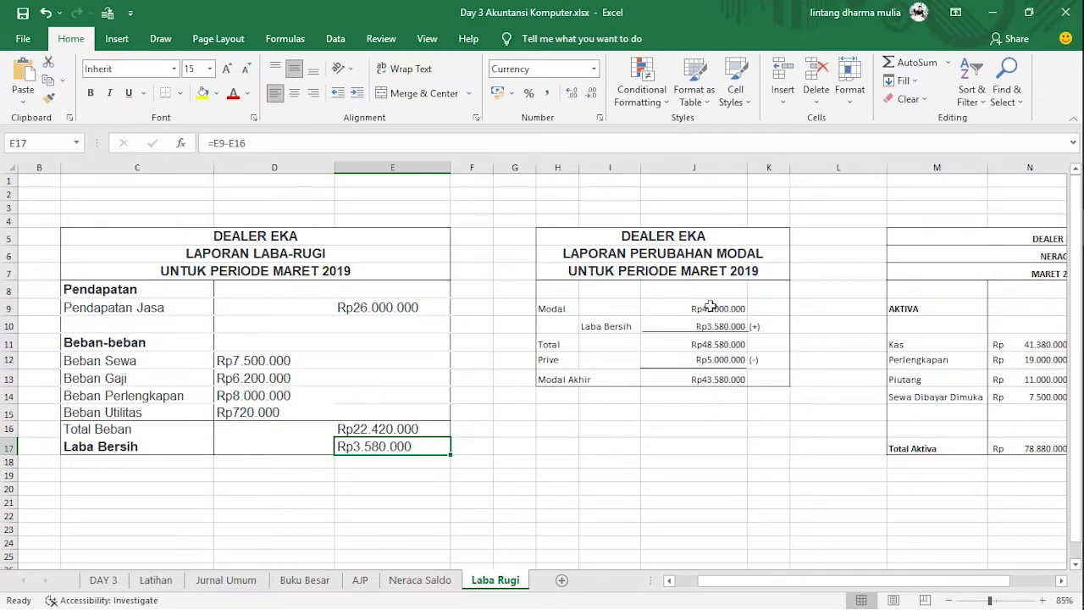
click(735, 343)
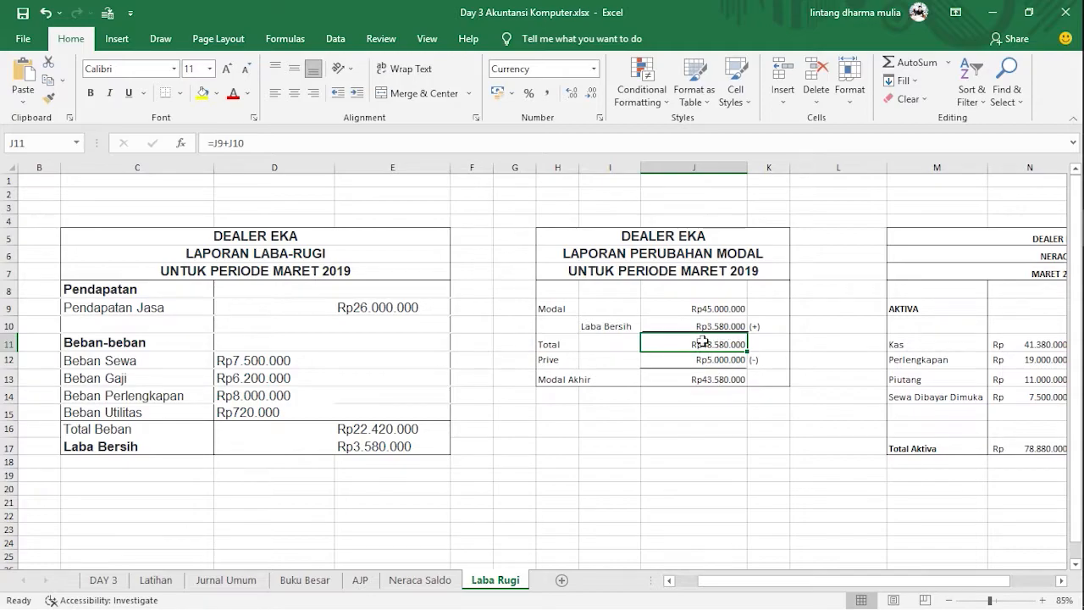
Make the Total label and amount in row 11 of the Laporan Perubahan Modal bold
drag(554, 344, 711, 344)
click(90, 93)
click(571, 415)
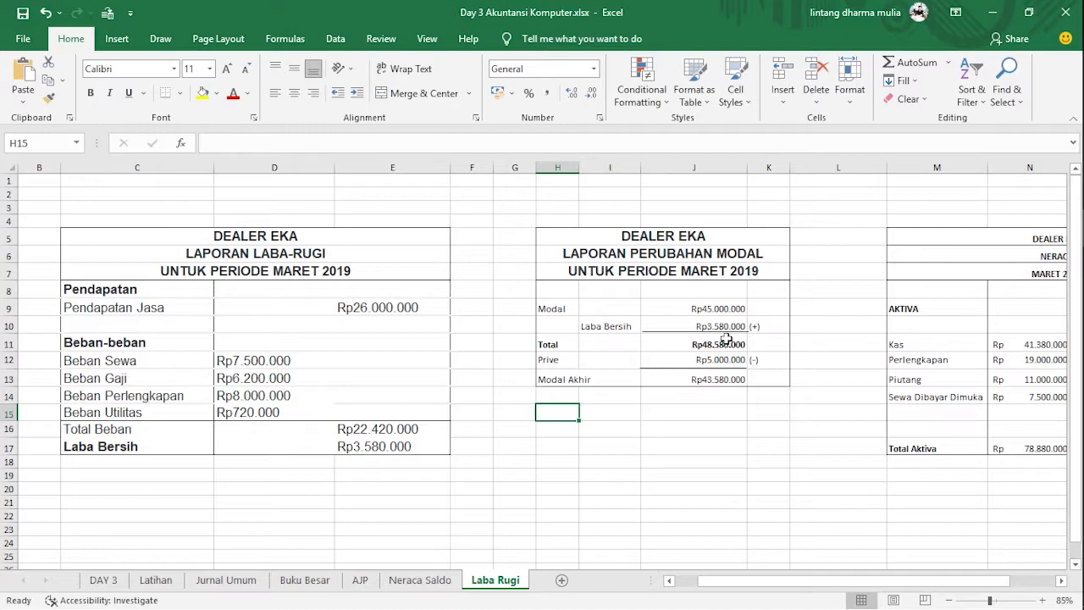
Examine the Prive amount in J12 and the Modal Akhir formula in J13 of the Laporan Perubahan Modal
click(551, 359)
click(669, 359)
click(566, 363)
click(726, 367)
click(718, 360)
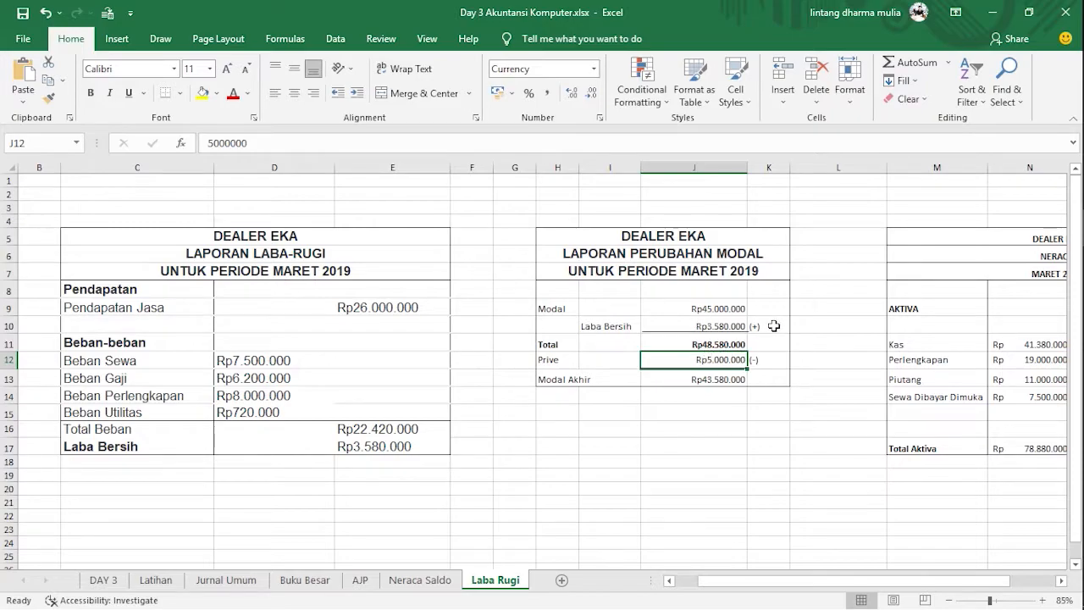
drag(837, 582, 909, 584)
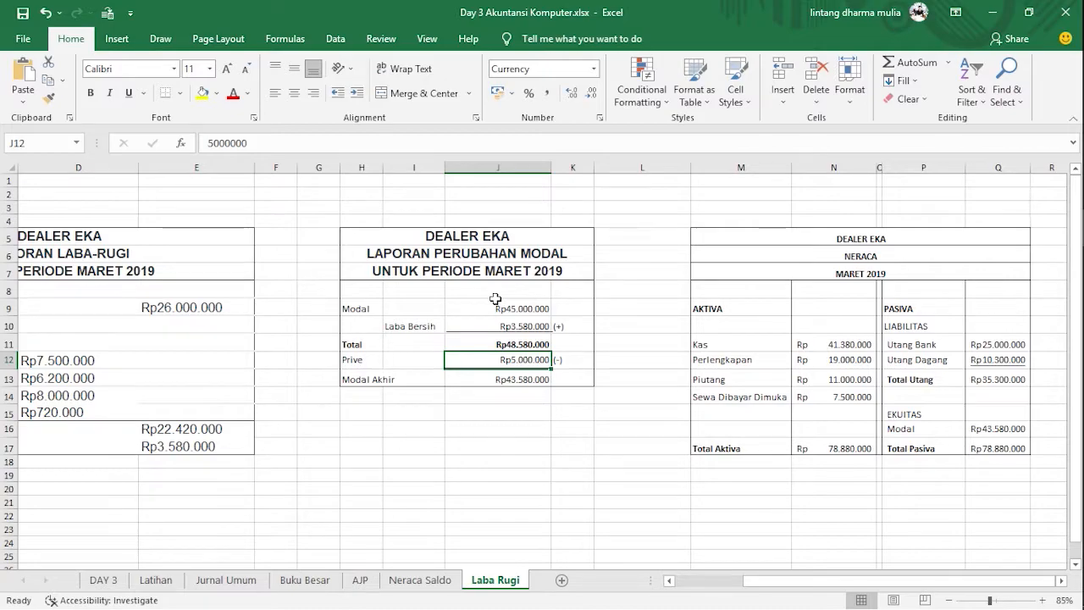
click(501, 382)
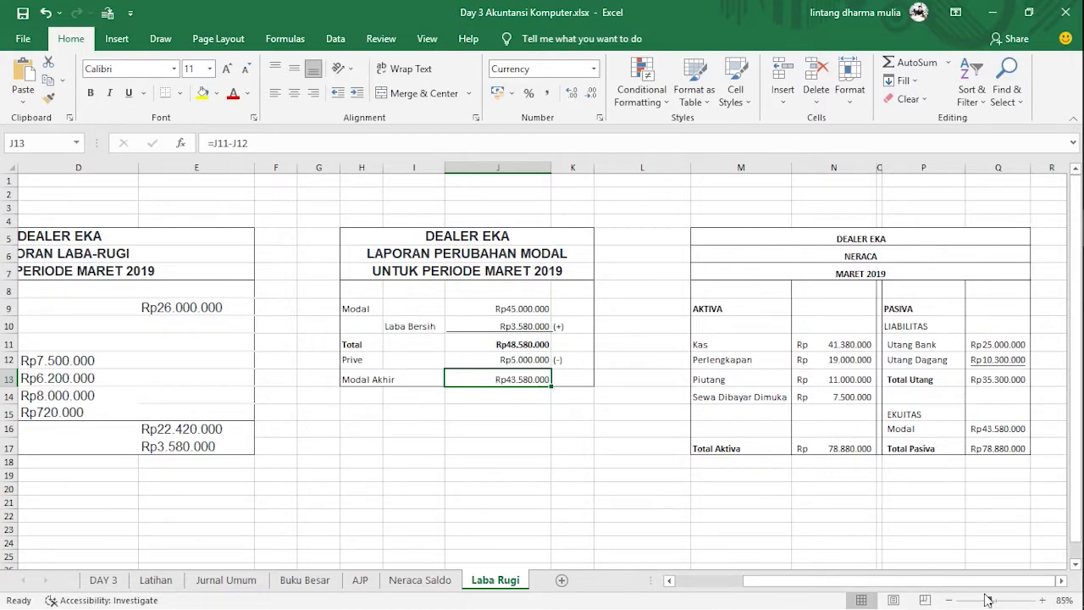
Narrow column P and widen column Q on the PASIVA side of the Neraca
drag(992, 601, 994, 601)
click(906, 523)
drag(855, 586, 955, 582)
drag(928, 162, 913, 163)
drag(982, 163, 1009, 161)
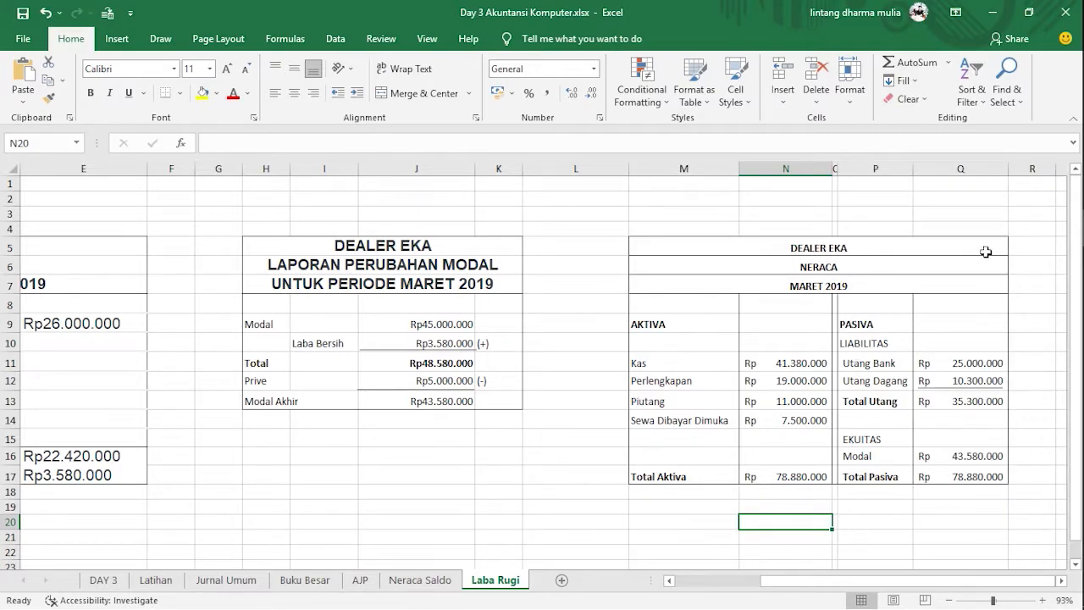
click(904, 563)
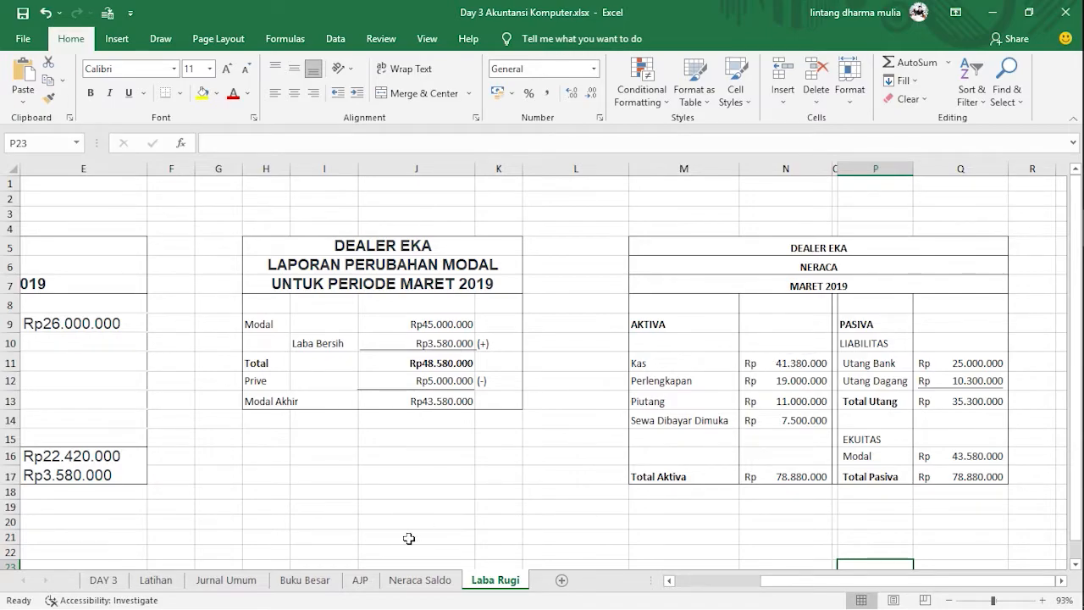
Compare the Kas, Perlengkapan and Piutang amounts under AKTIVA in the Neraca with their debit balances on the Neraca Saldo sheet
click(445, 586)
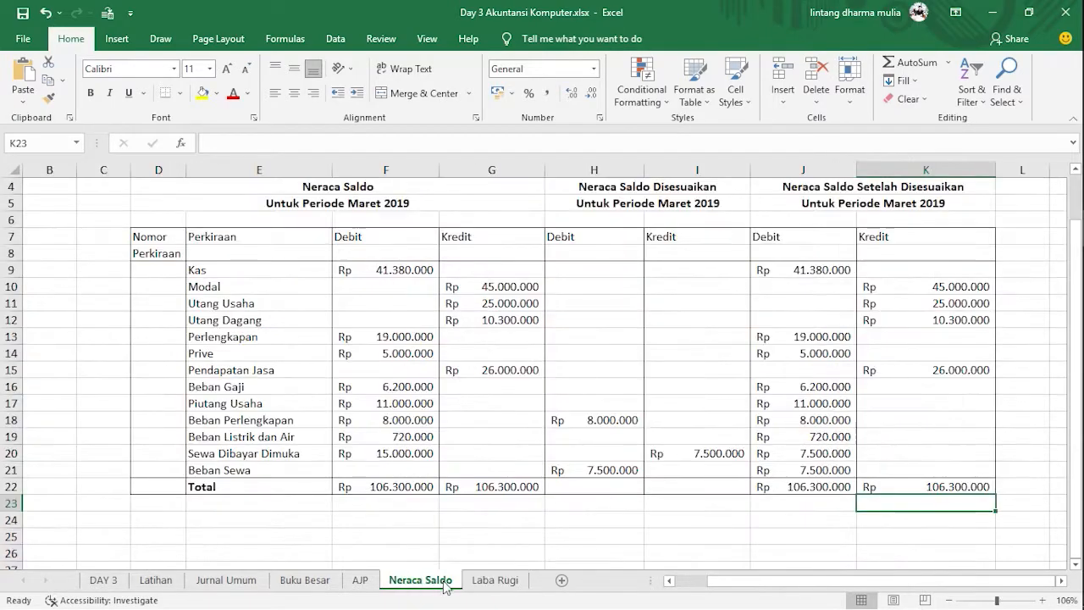
click(492, 580)
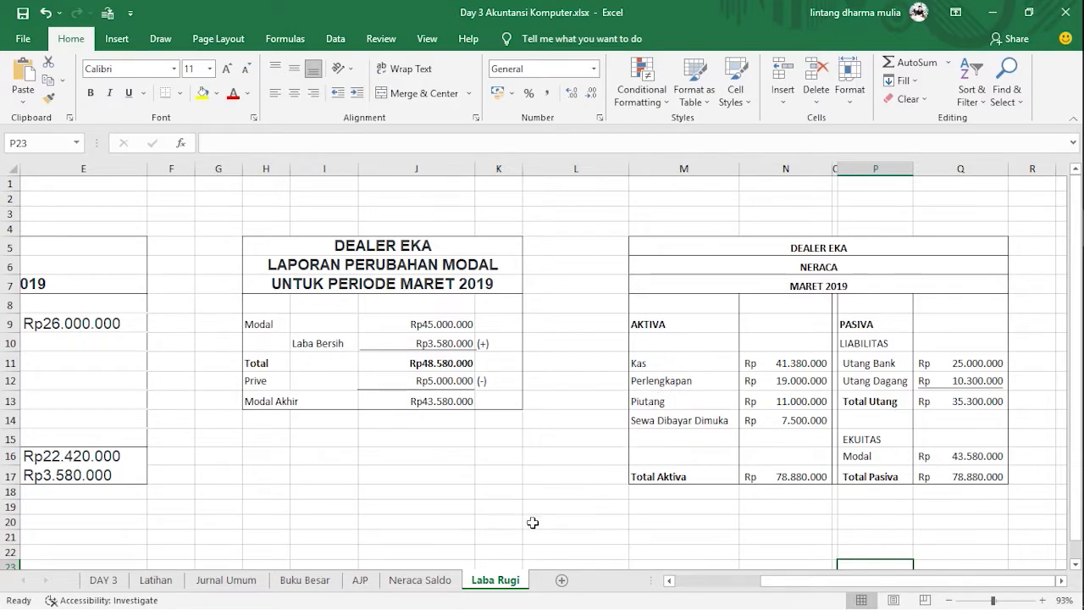
click(430, 582)
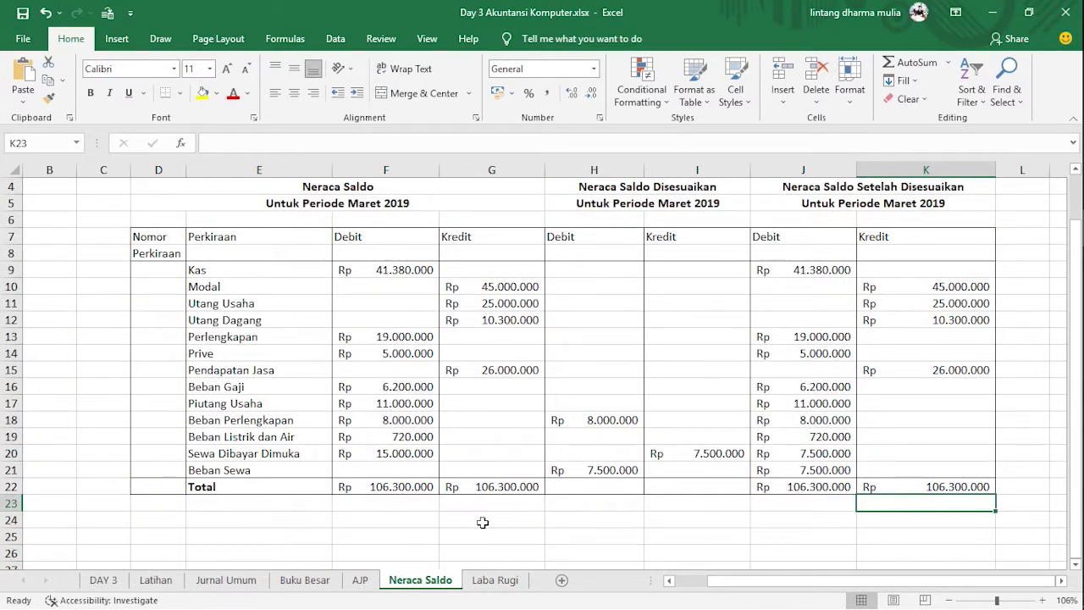
click(496, 580)
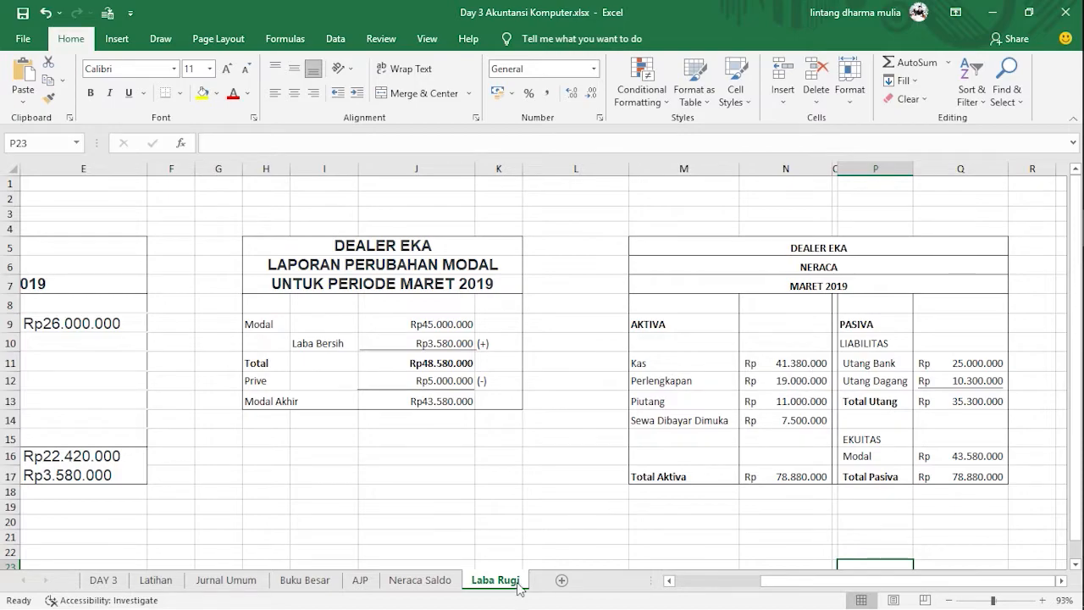
click(421, 580)
click(415, 343)
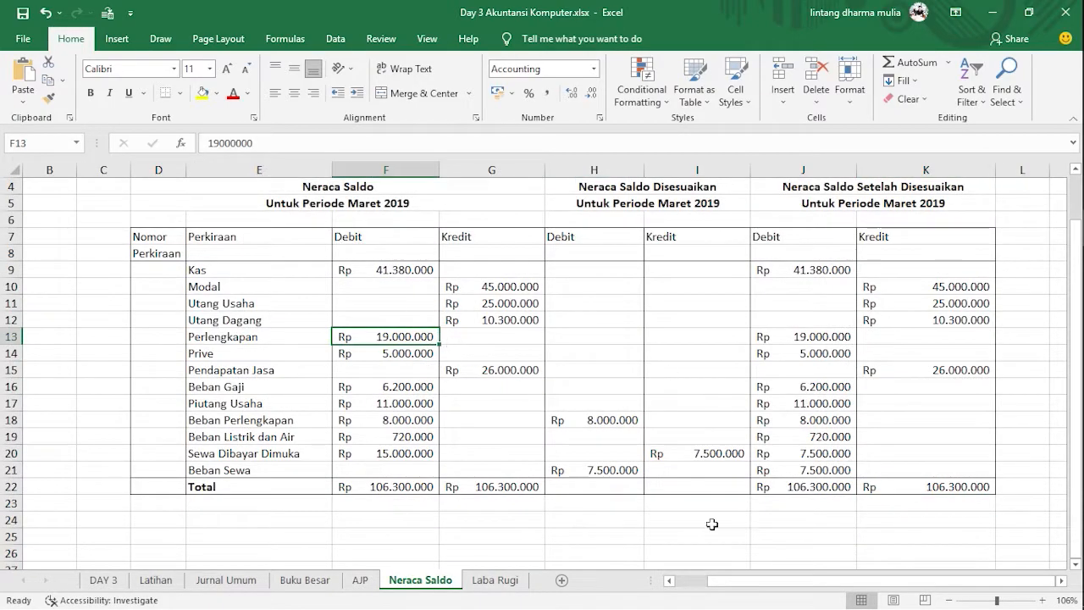
click(474, 588)
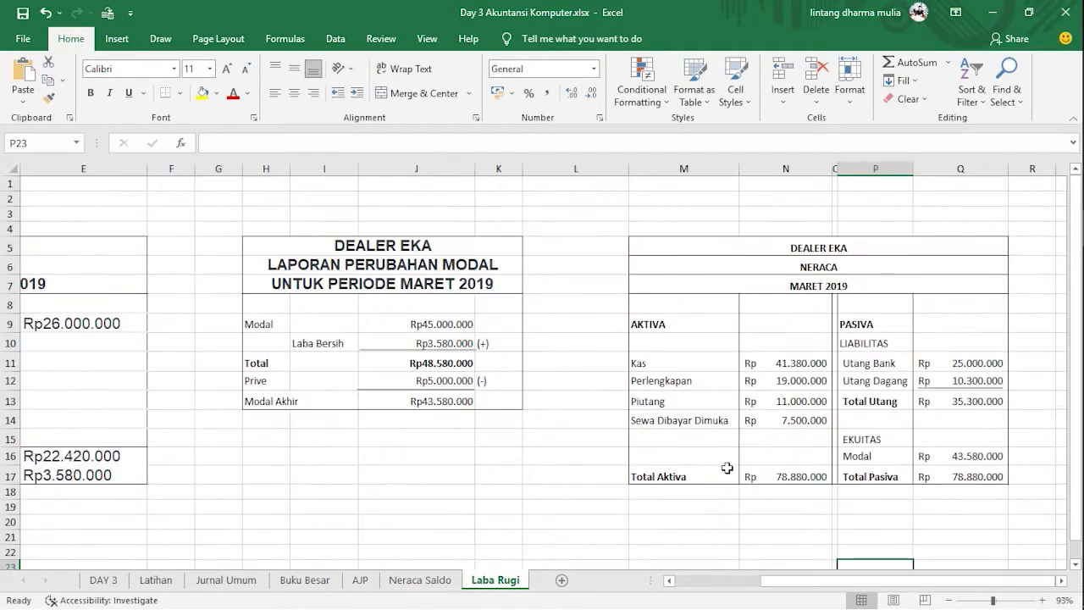
click(420, 580)
click(407, 404)
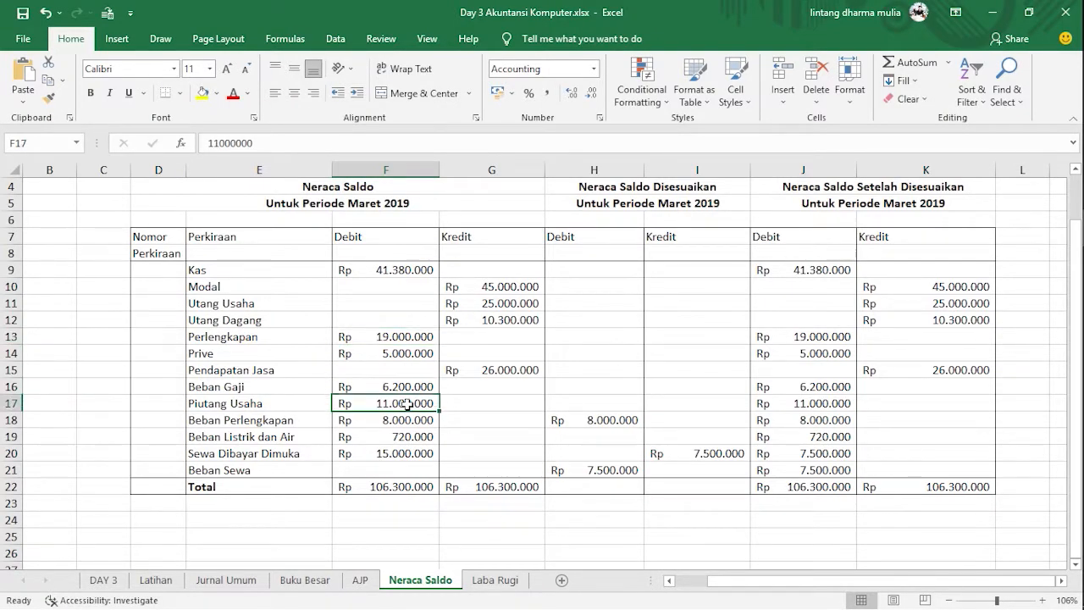
Compare the Sewa Dibayar Dimuka amount in N14 of the Neraca with its debit balance on the Neraca Saldo sheet
click(493, 586)
click(779, 420)
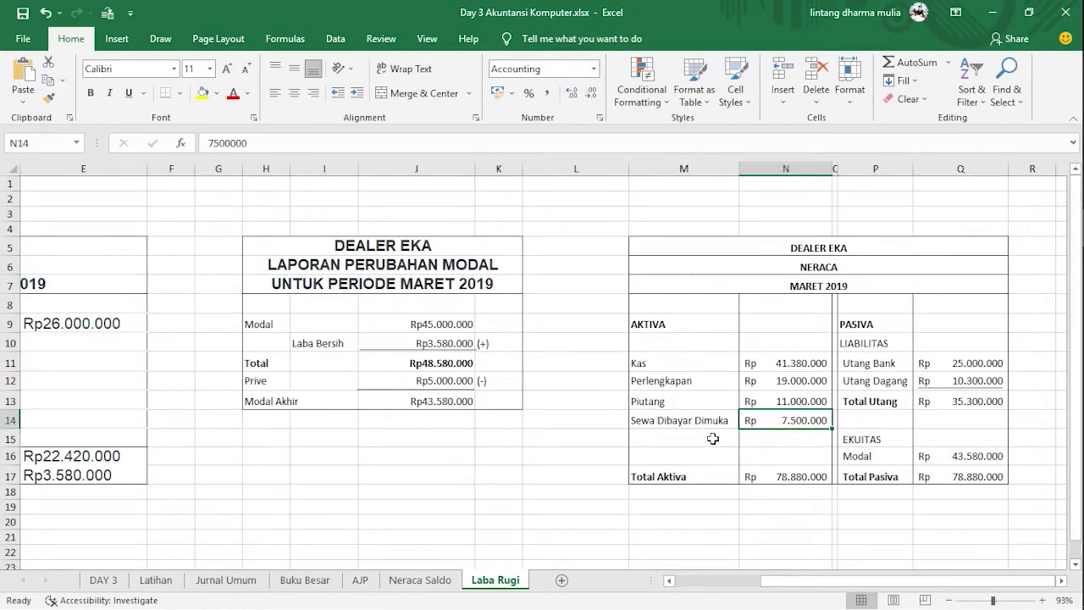
click(420, 579)
click(383, 453)
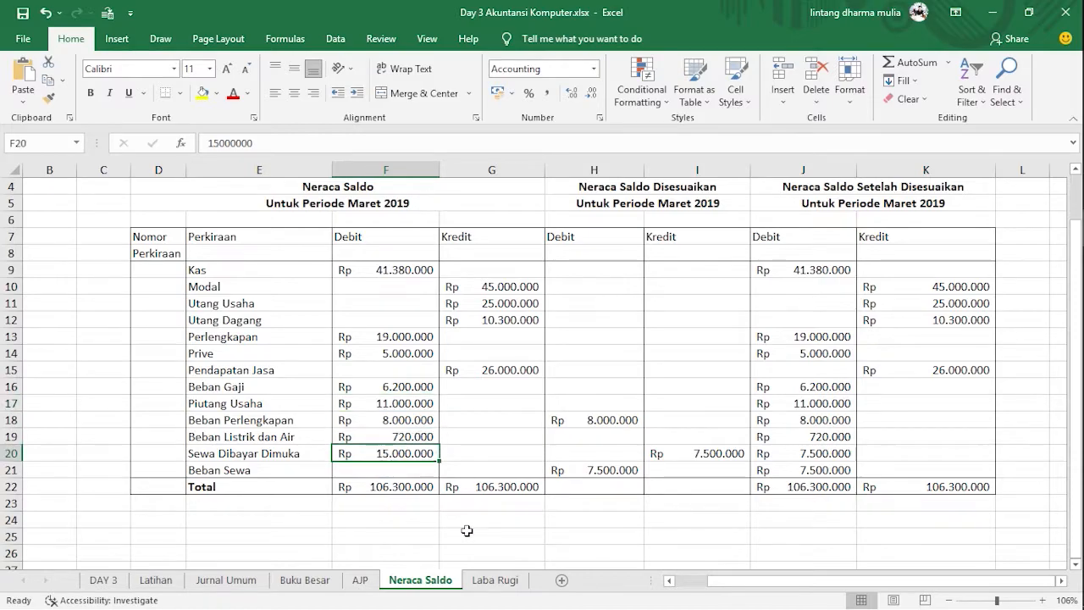
click(489, 563)
Compare the Utang Bank and Utang Dagang amounts under LIABILITAS in the Neraca with the matching credit balances on the Neraca Saldo sheet
click(495, 580)
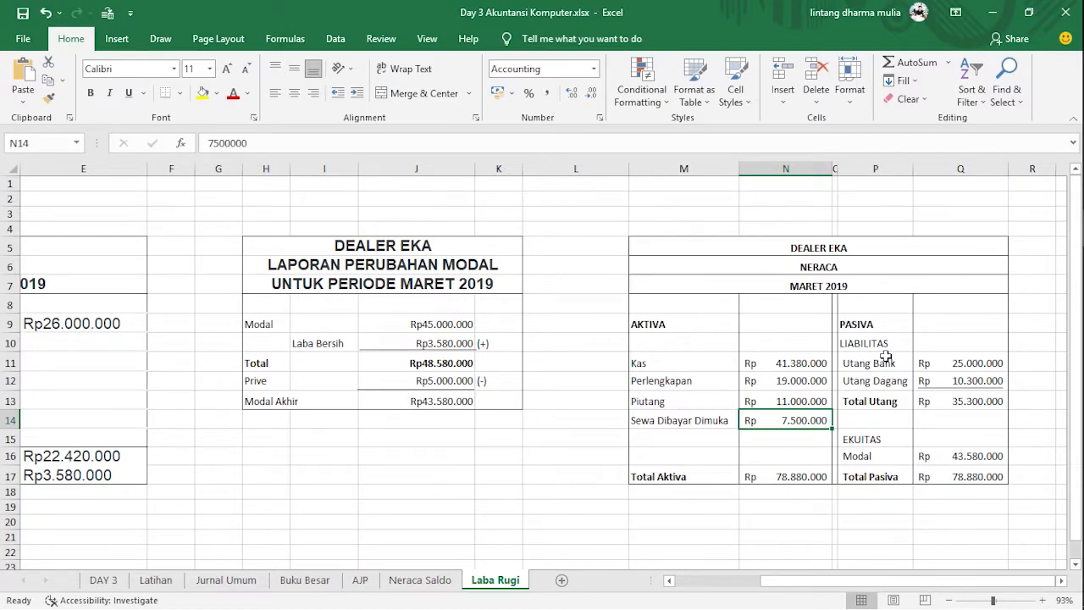
click(974, 362)
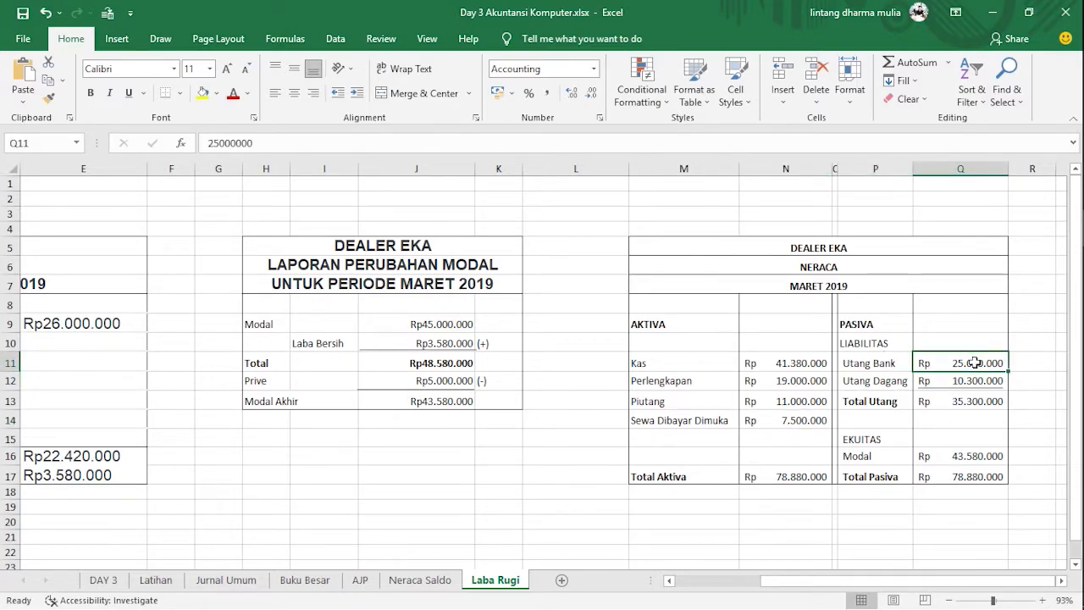
click(881, 382)
click(415, 582)
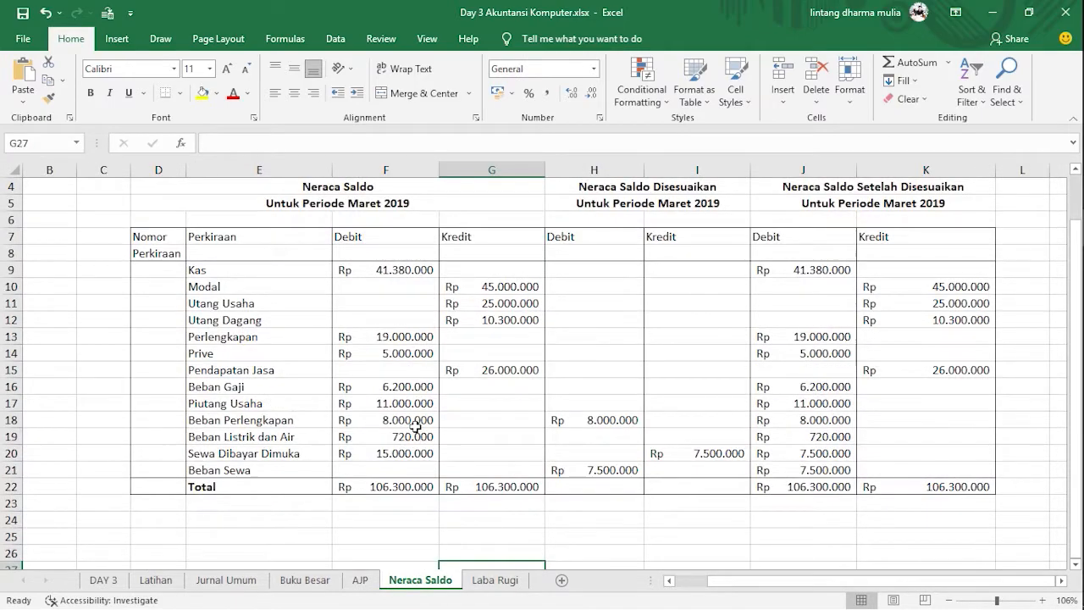
click(490, 323)
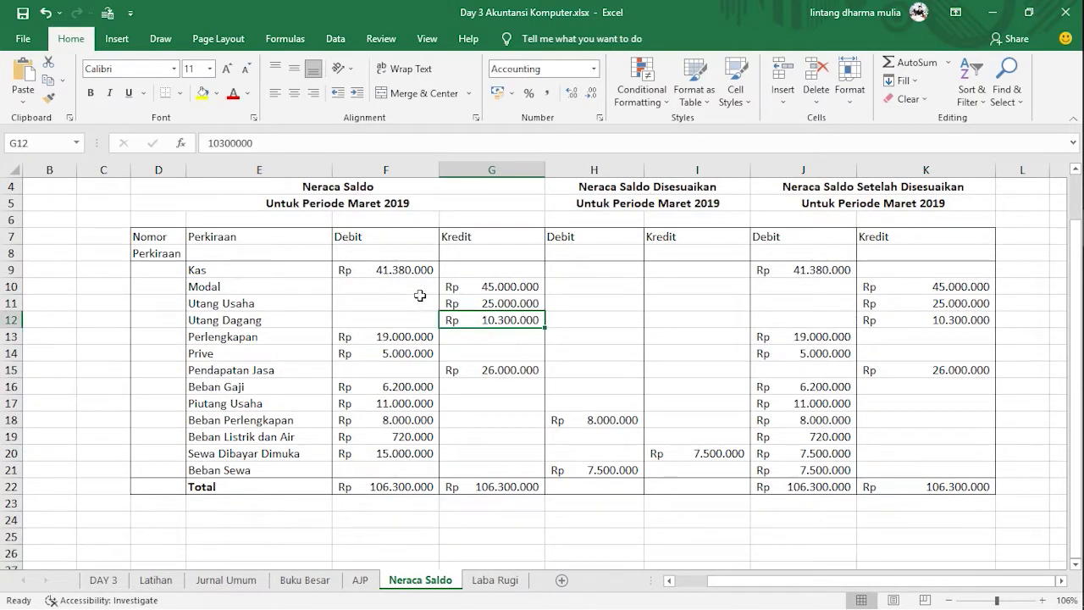
click(497, 302)
click(484, 564)
Examine the Total Utang formula in Q13 and the Modal amount in Q16 on the PASIVA side of the Neraca
click(508, 577)
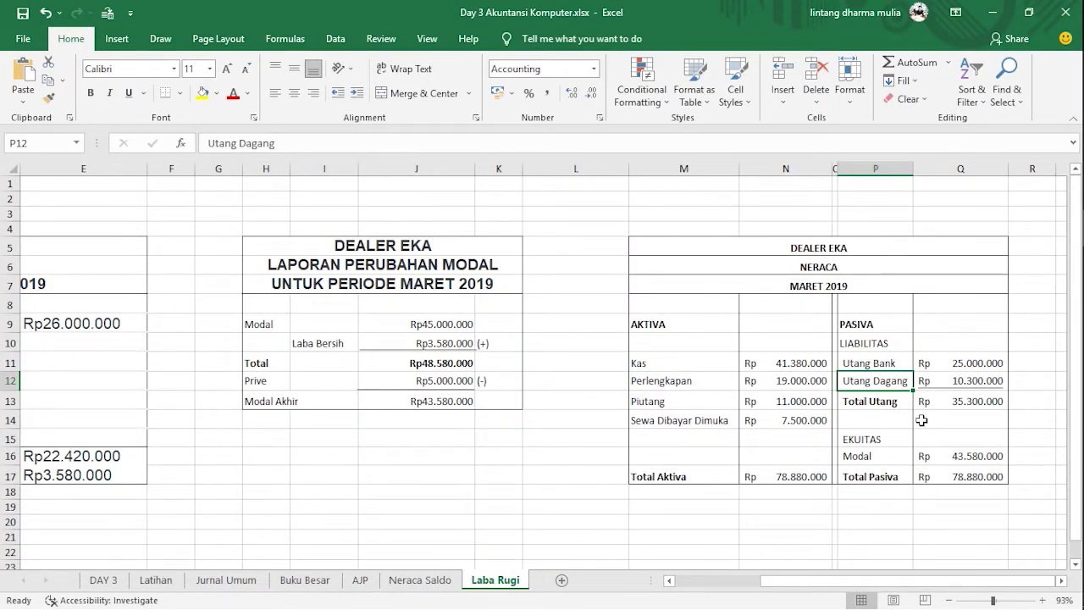
click(877, 403)
click(957, 402)
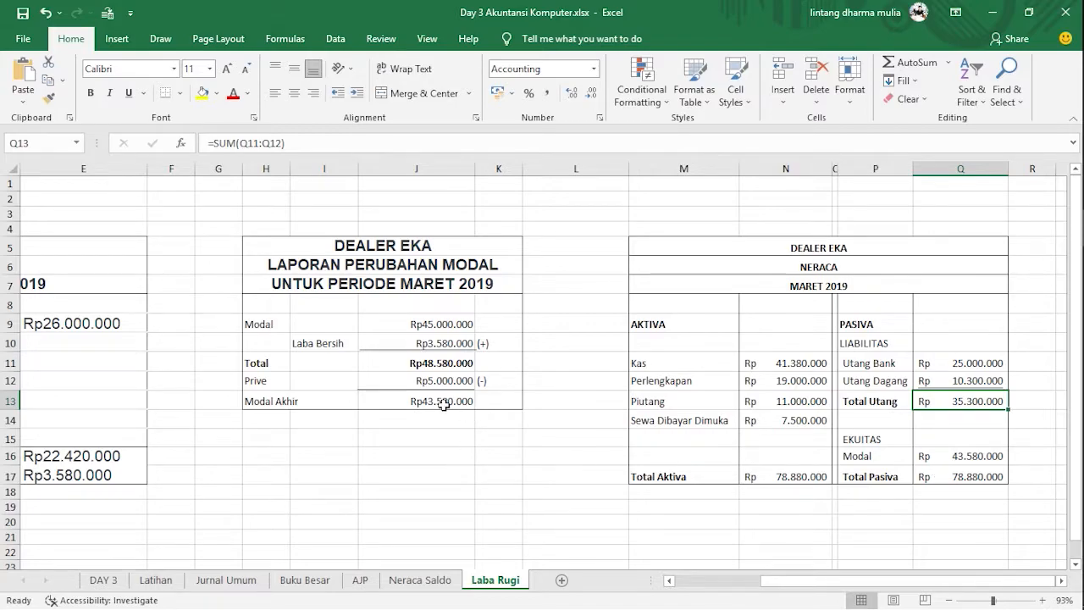
click(972, 458)
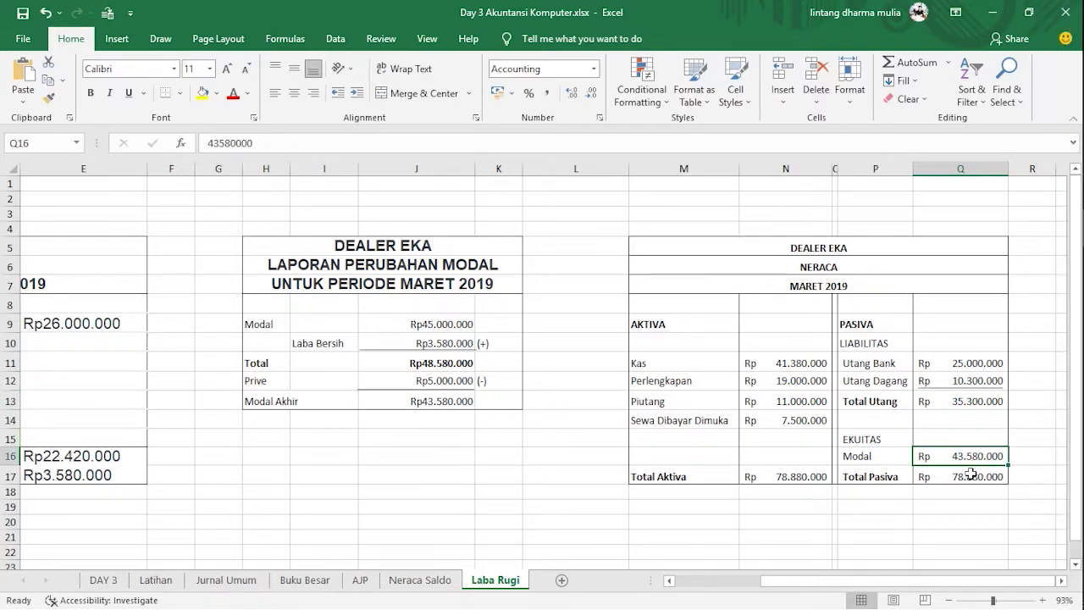
Compare the Total Pasiva formula and amount in Q17 with Total Aktiva in N17 of the Neraca
click(969, 476)
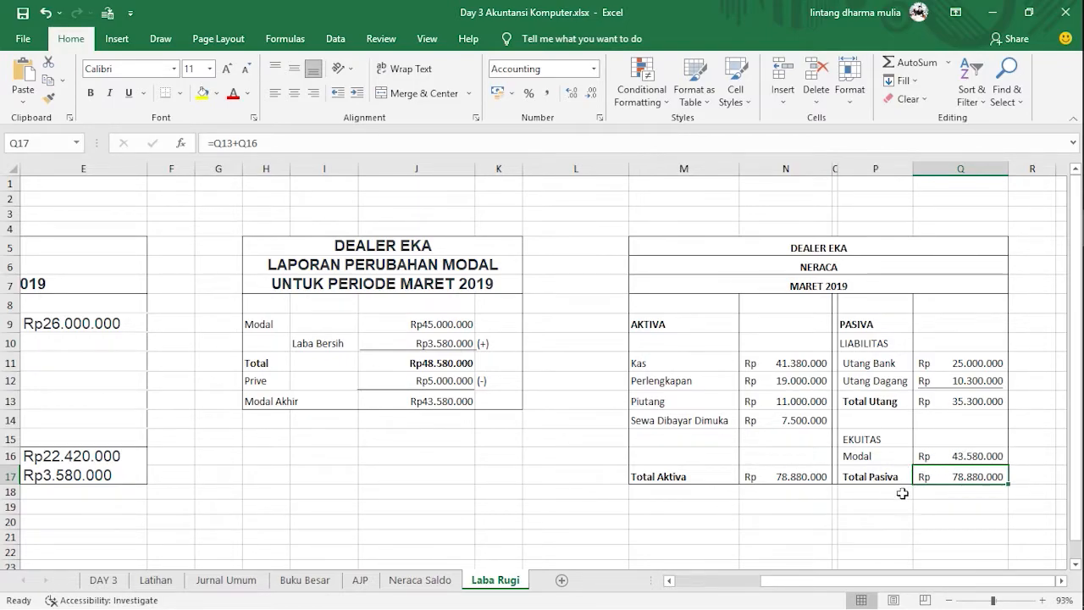
click(777, 478)
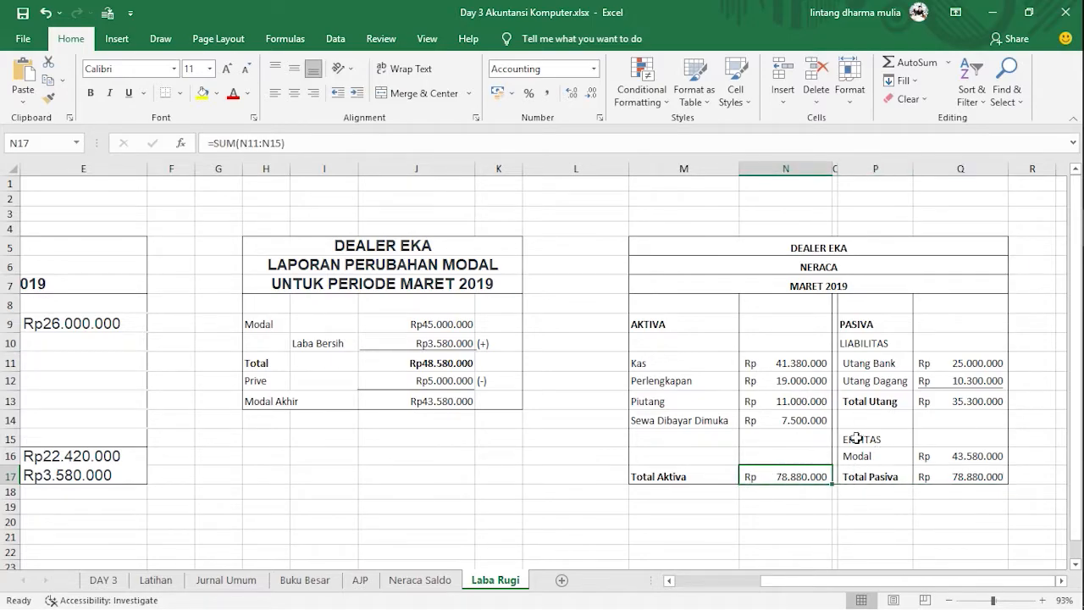
click(947, 479)
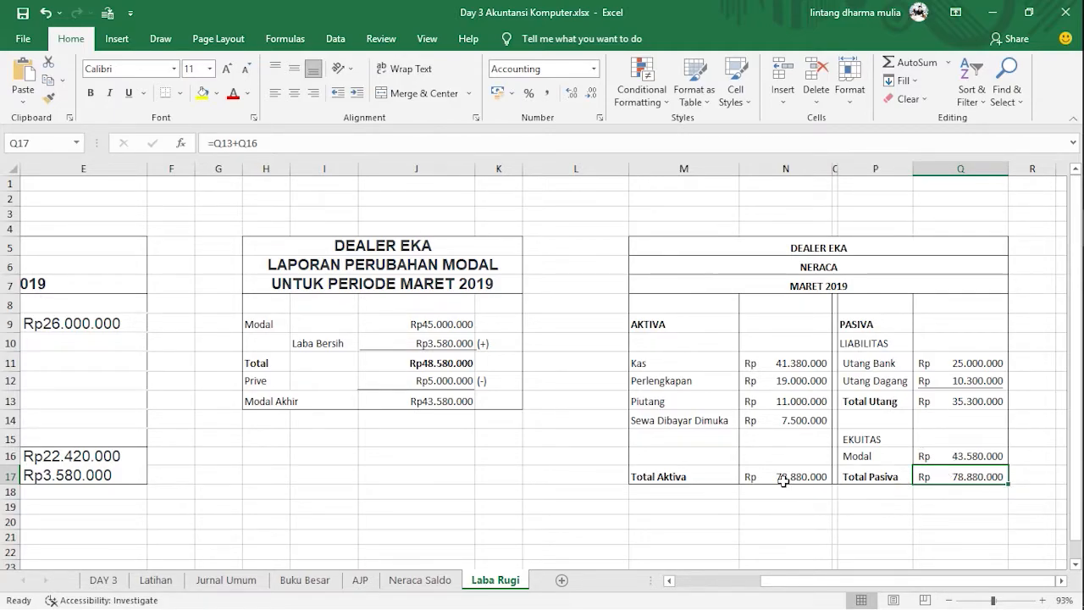
click(568, 502)
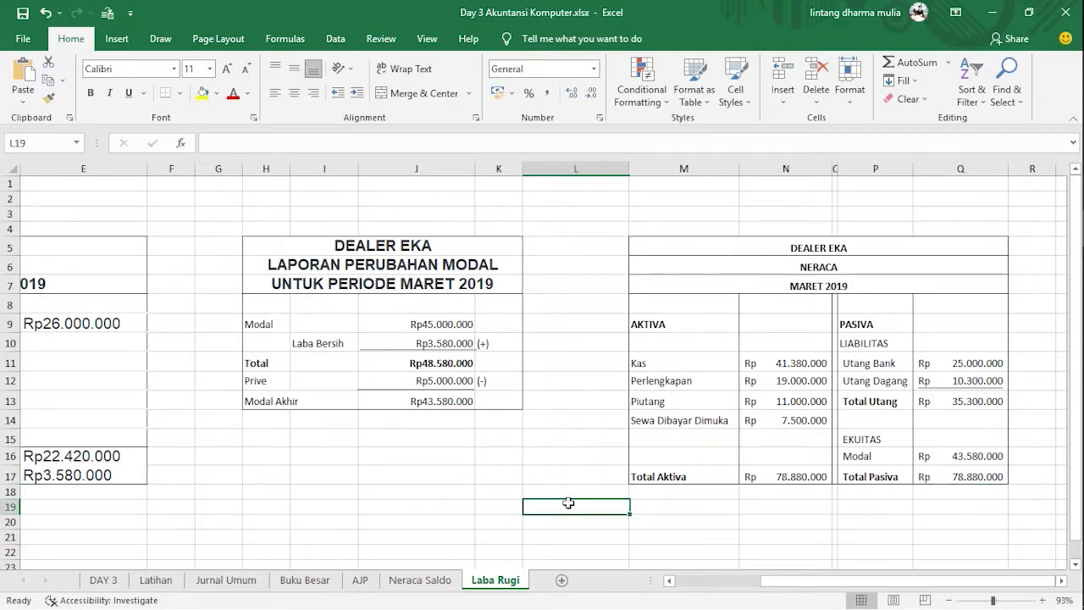
click(667, 505)
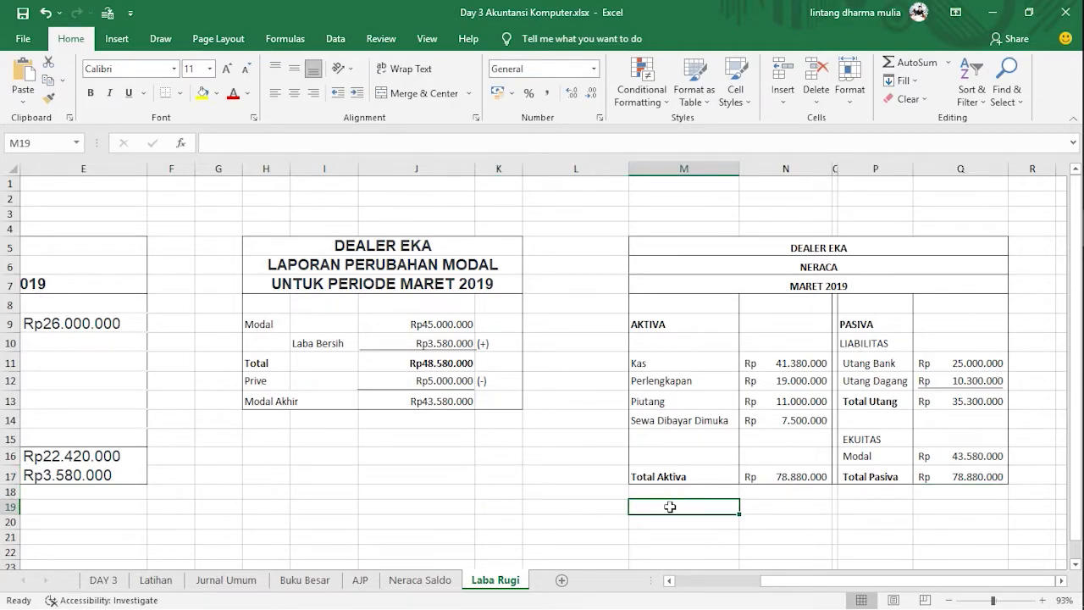
click(572, 506)
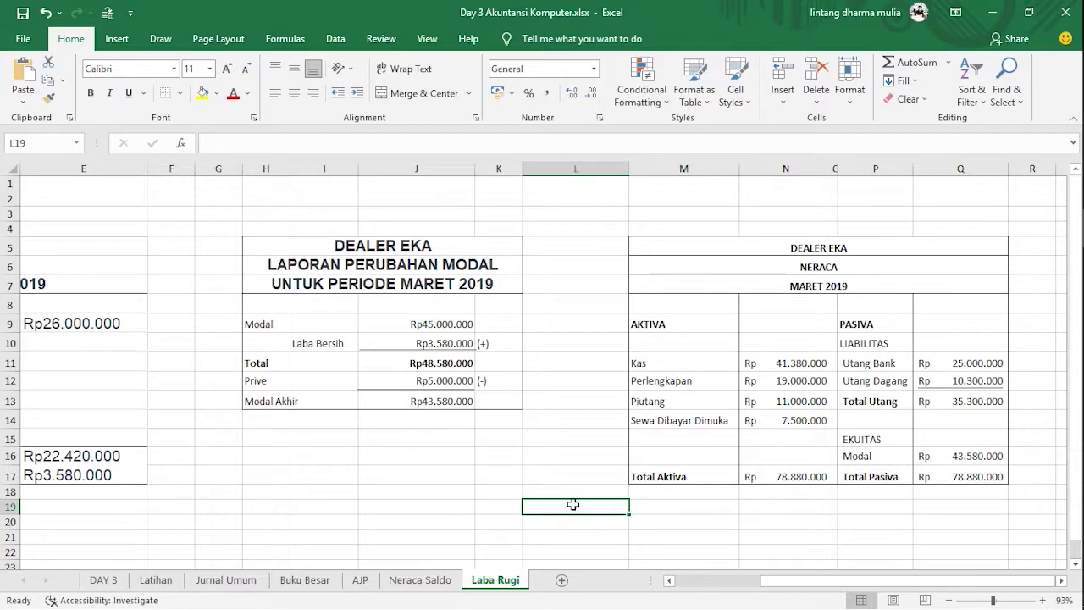
click(419, 476)
click(401, 485)
click(416, 494)
click(493, 474)
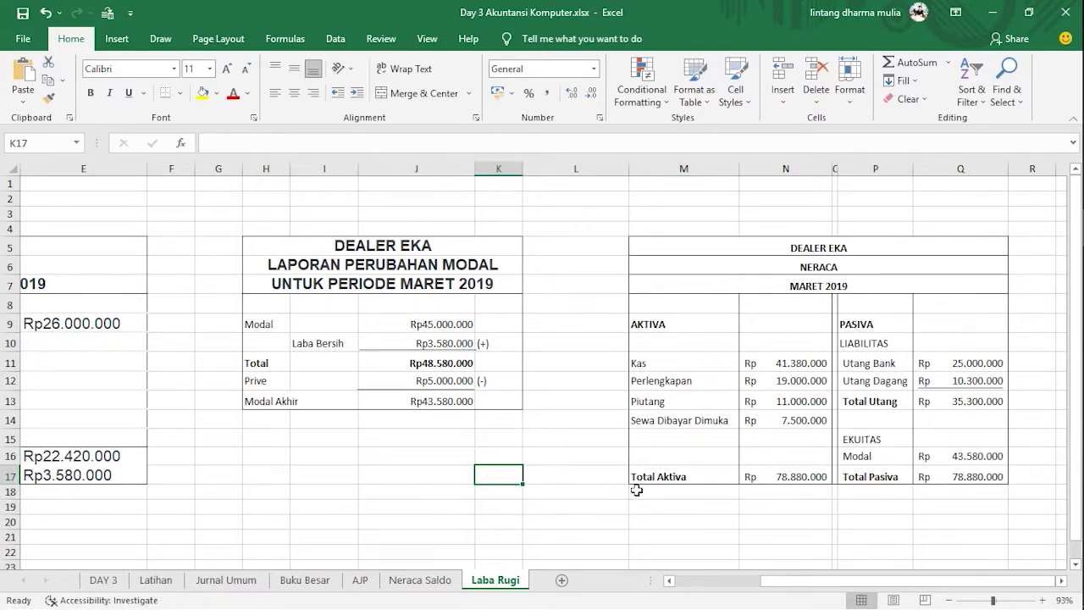
drag(762, 581, 684, 584)
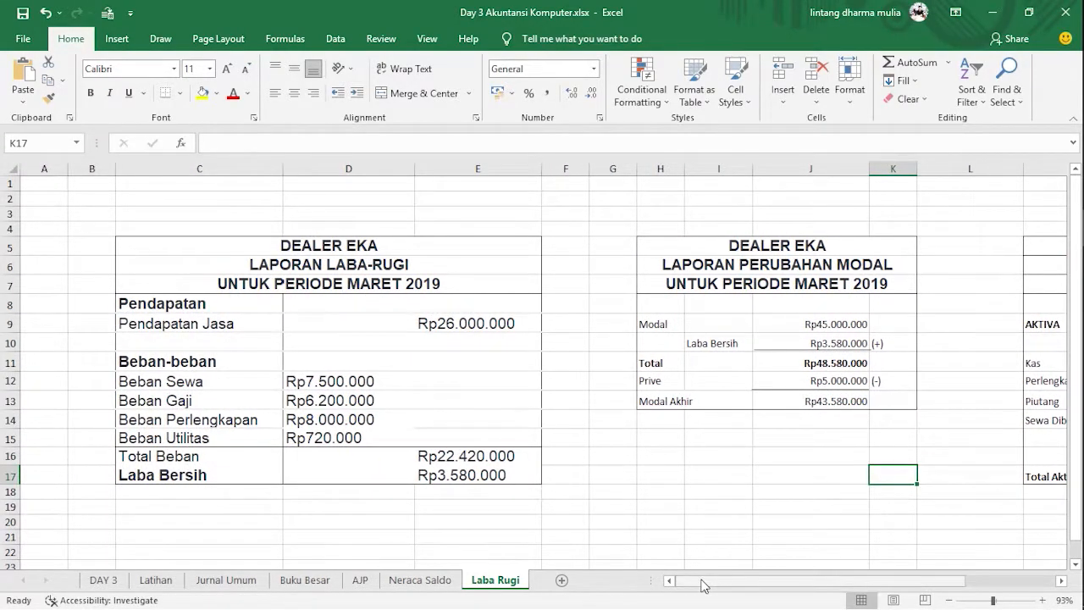
drag(701, 584, 784, 584)
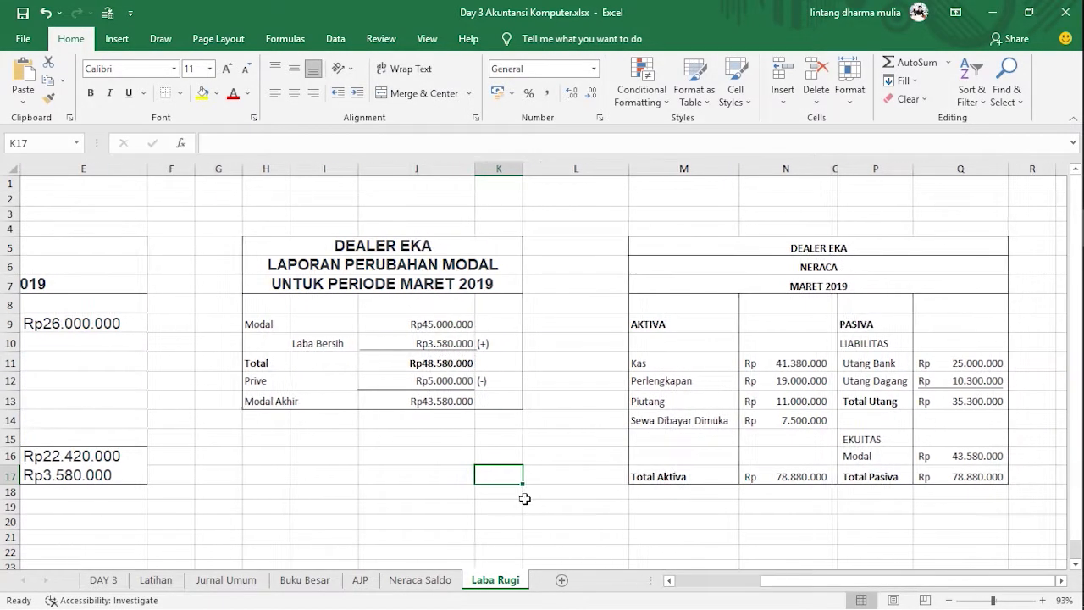
click(552, 508)
click(689, 504)
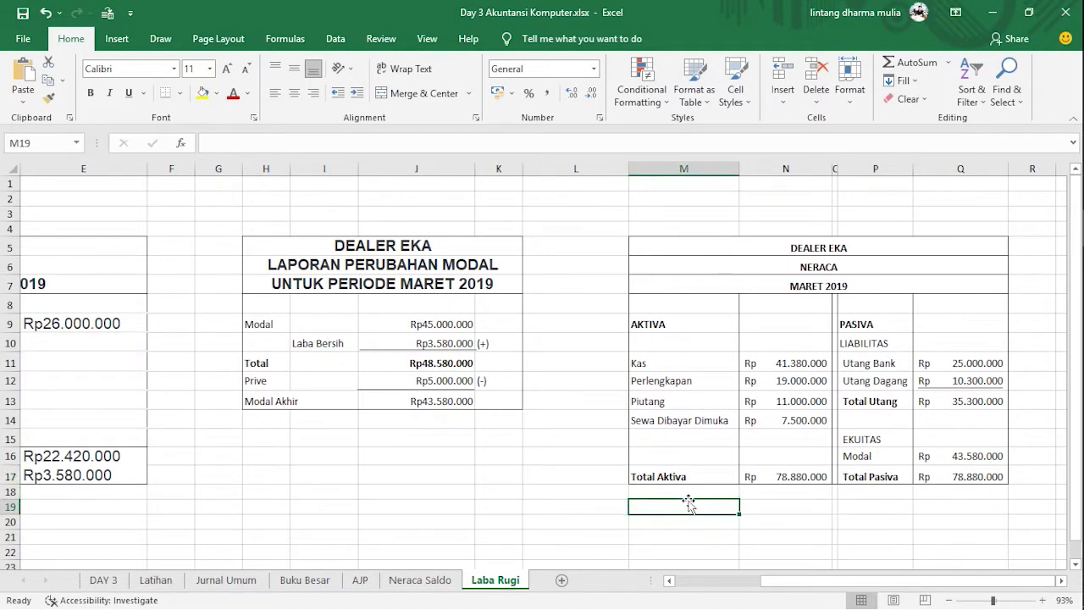